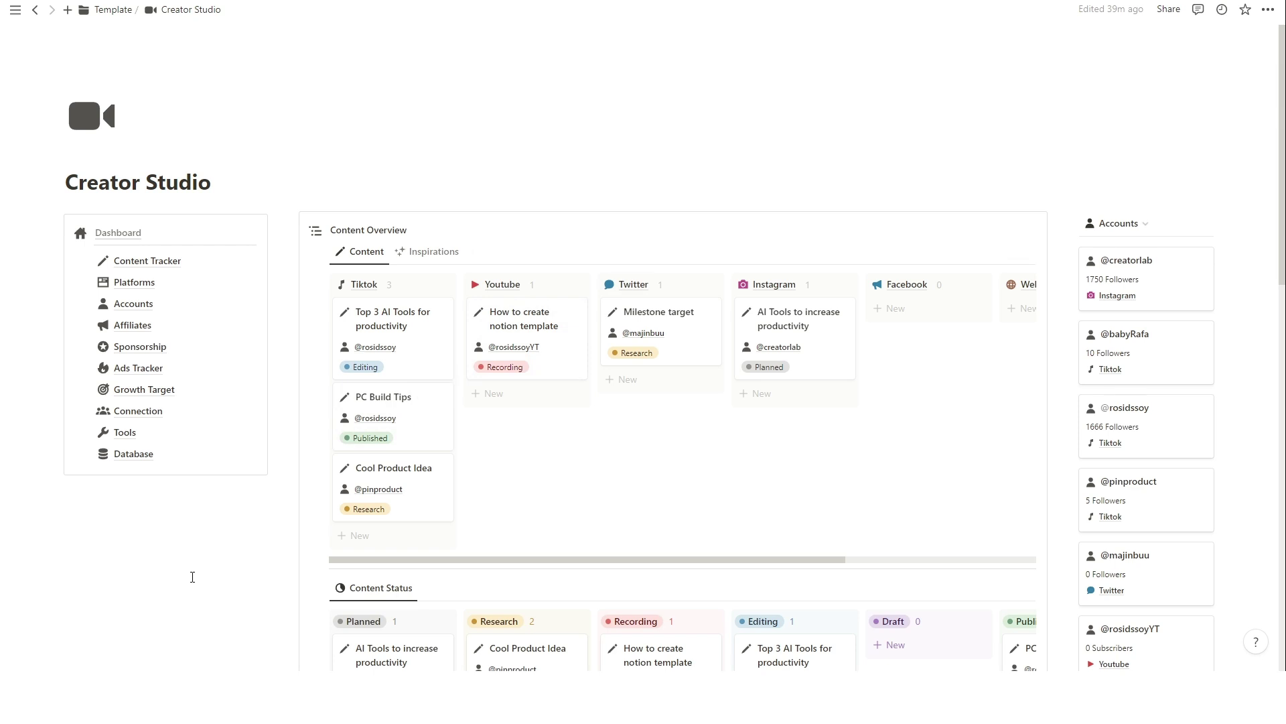
# Browse the Creator Studio dashboard and clear the accidental block selections.
pyautogui.scroll(-2, 192, 576)
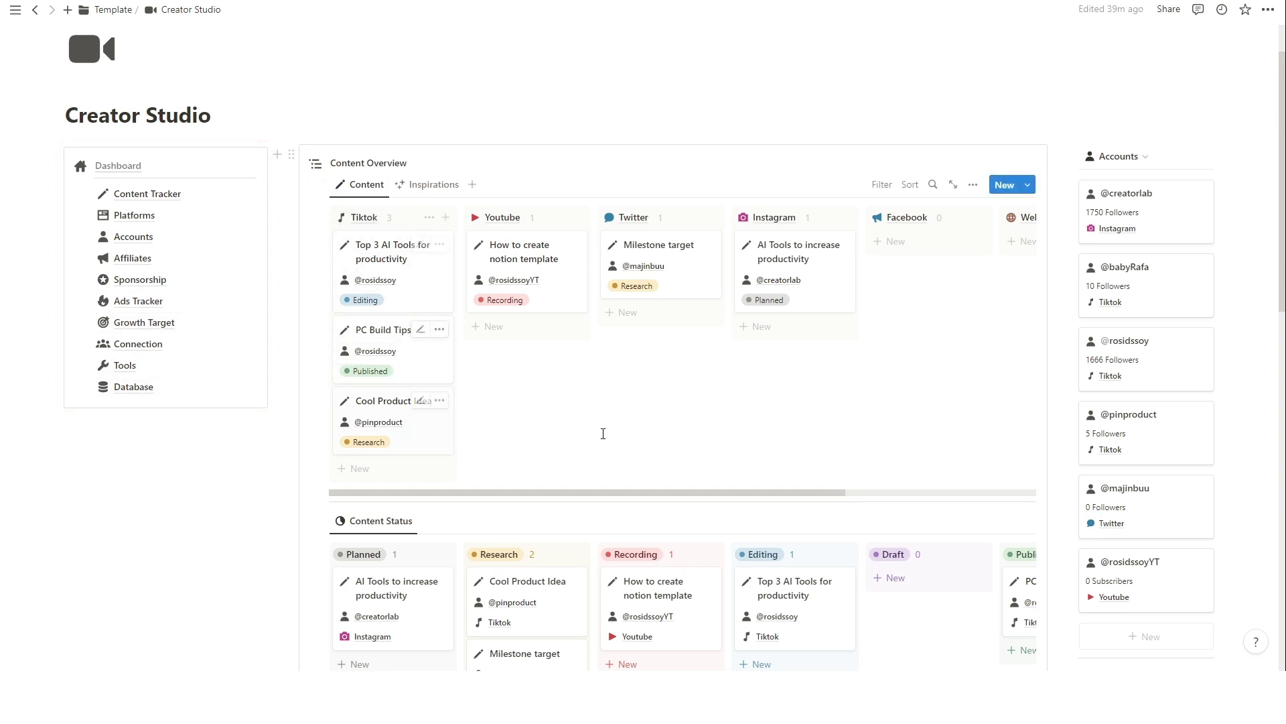
pyautogui.click(950, 490)
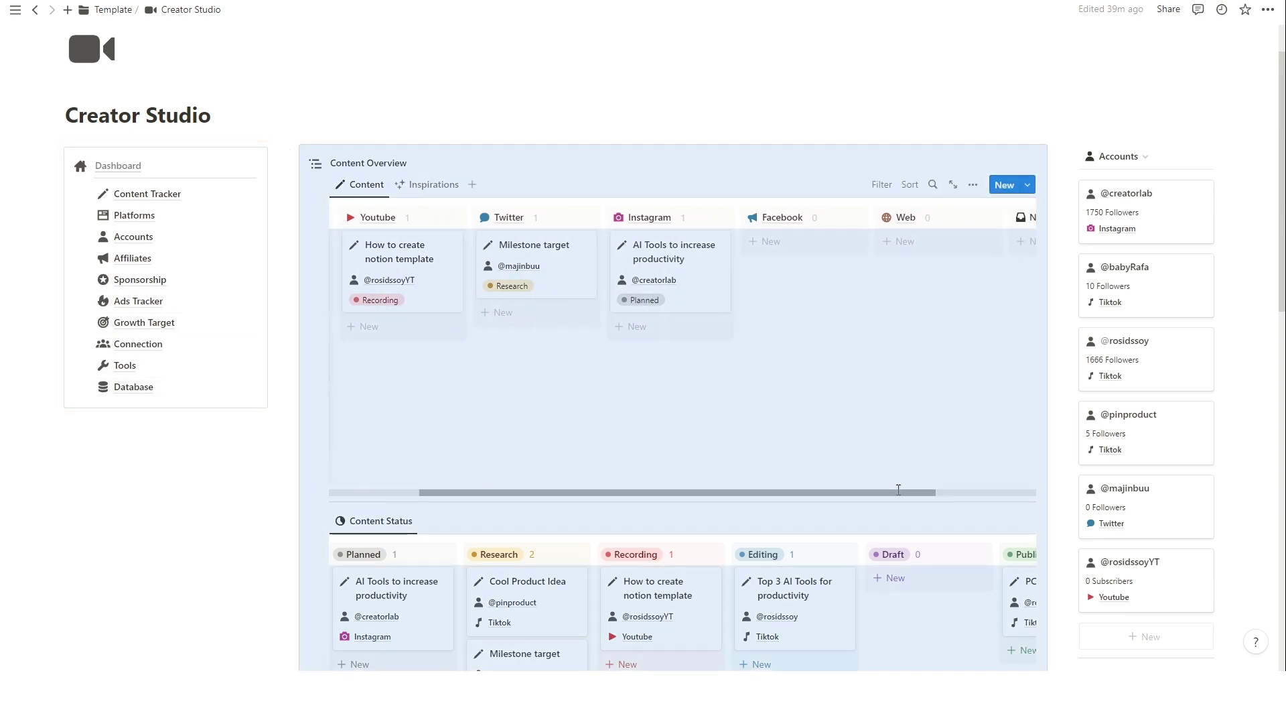
pyautogui.hscroll(-5, 970, 486)
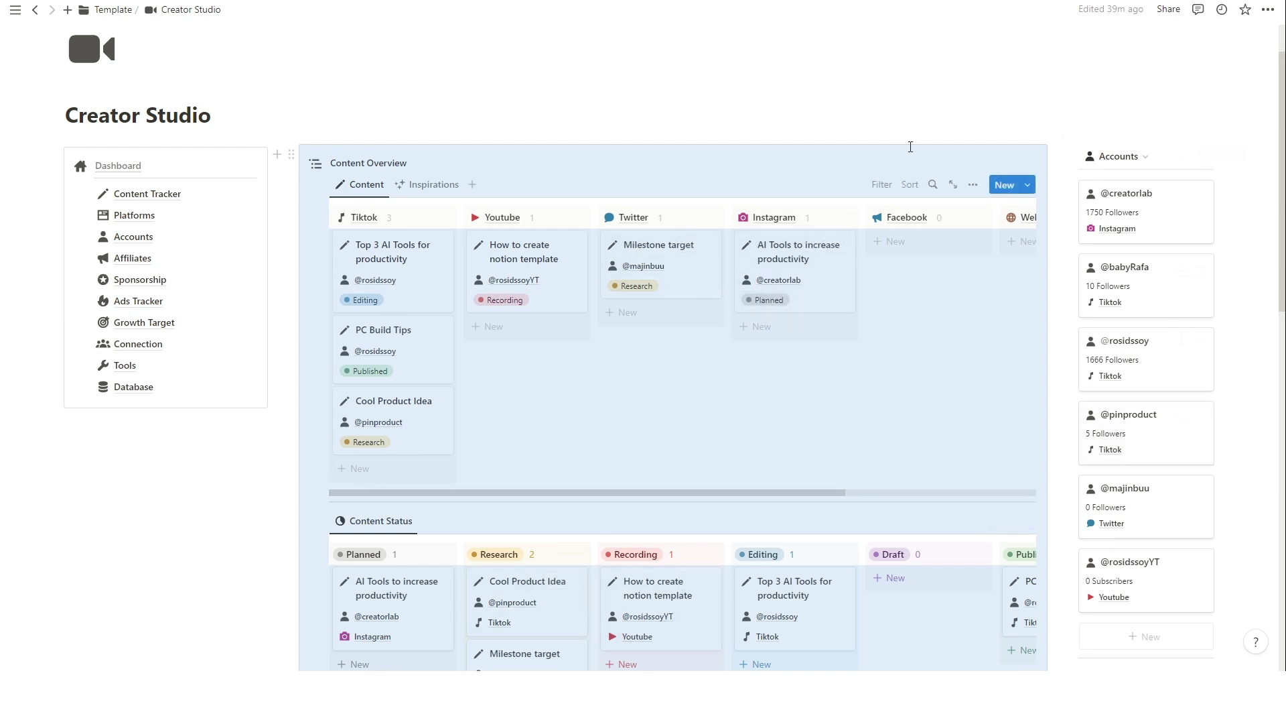
pyautogui.click(509, 511)
pyautogui.scroll(-2, 509, 512)
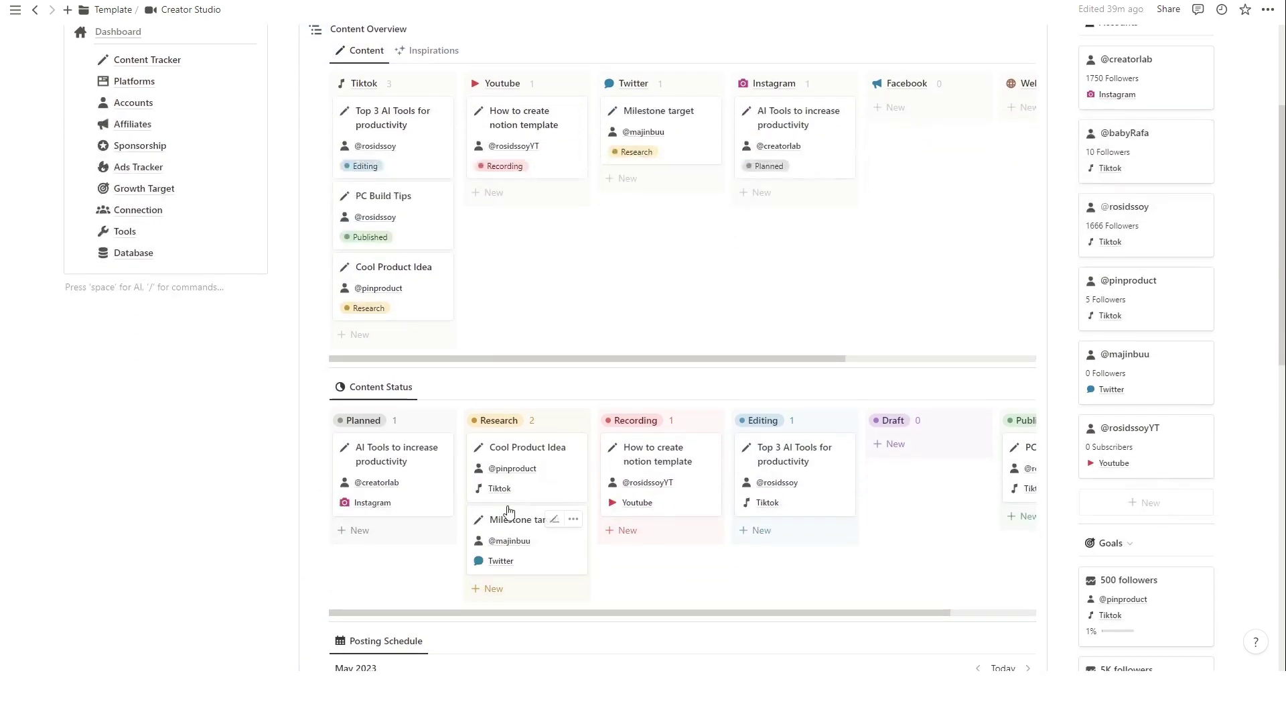
pyautogui.scroll(-3, 509, 511)
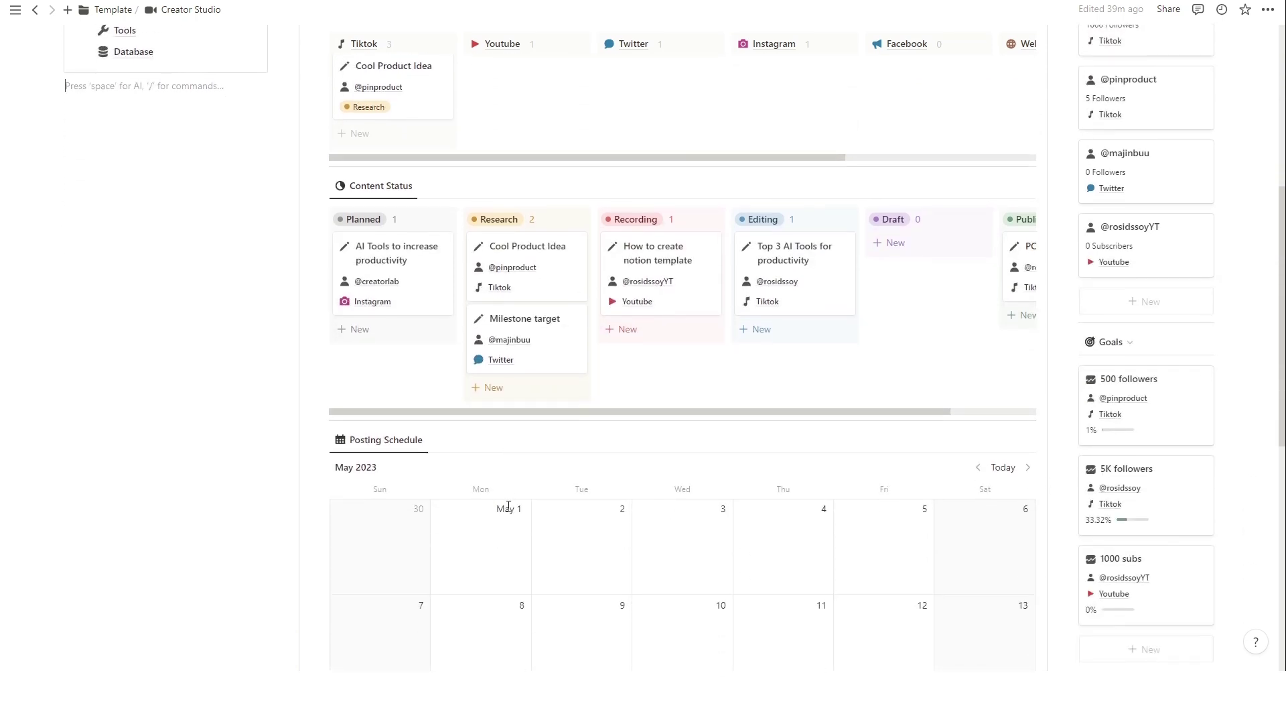
pyautogui.moveTo(638, 412); pyautogui.dragTo(358, 585)
pyautogui.click(178, 534)
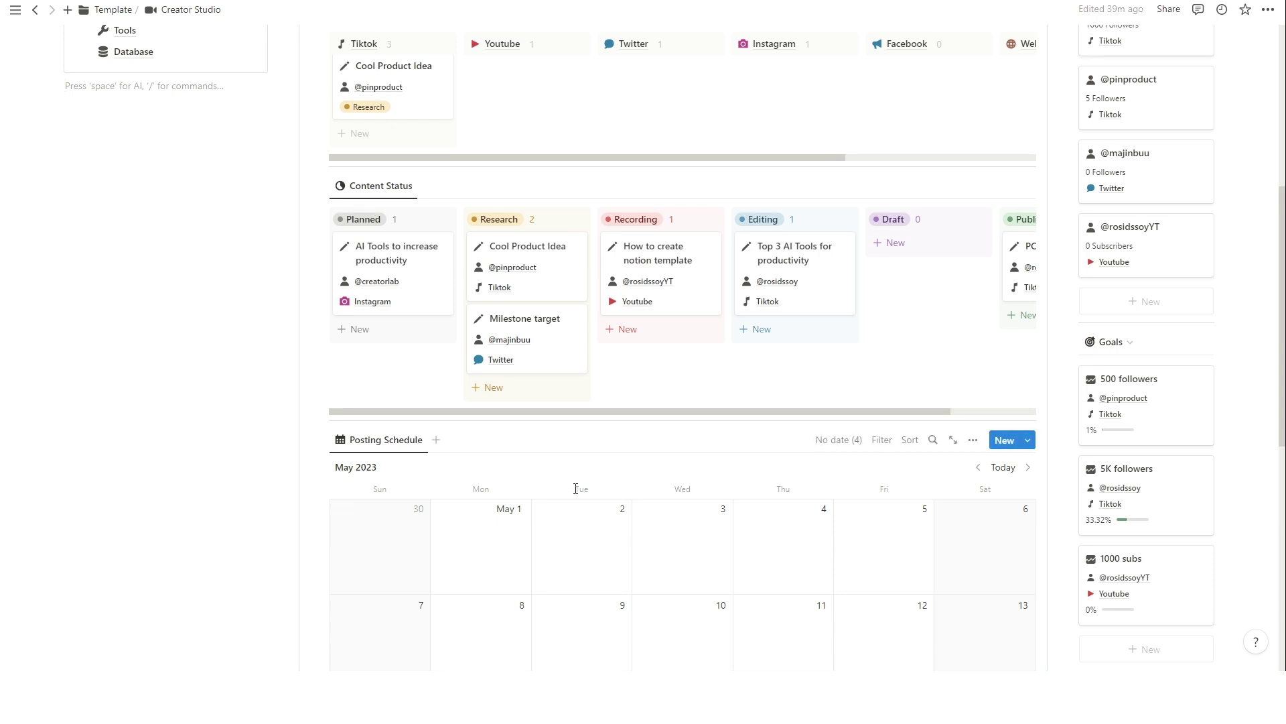
# Scroll to the calendar and try rescheduling Cool Product Idea by dragging it.
pyautogui.scroll(-2, 574, 489)
pyautogui.scroll(-2, 574, 496)
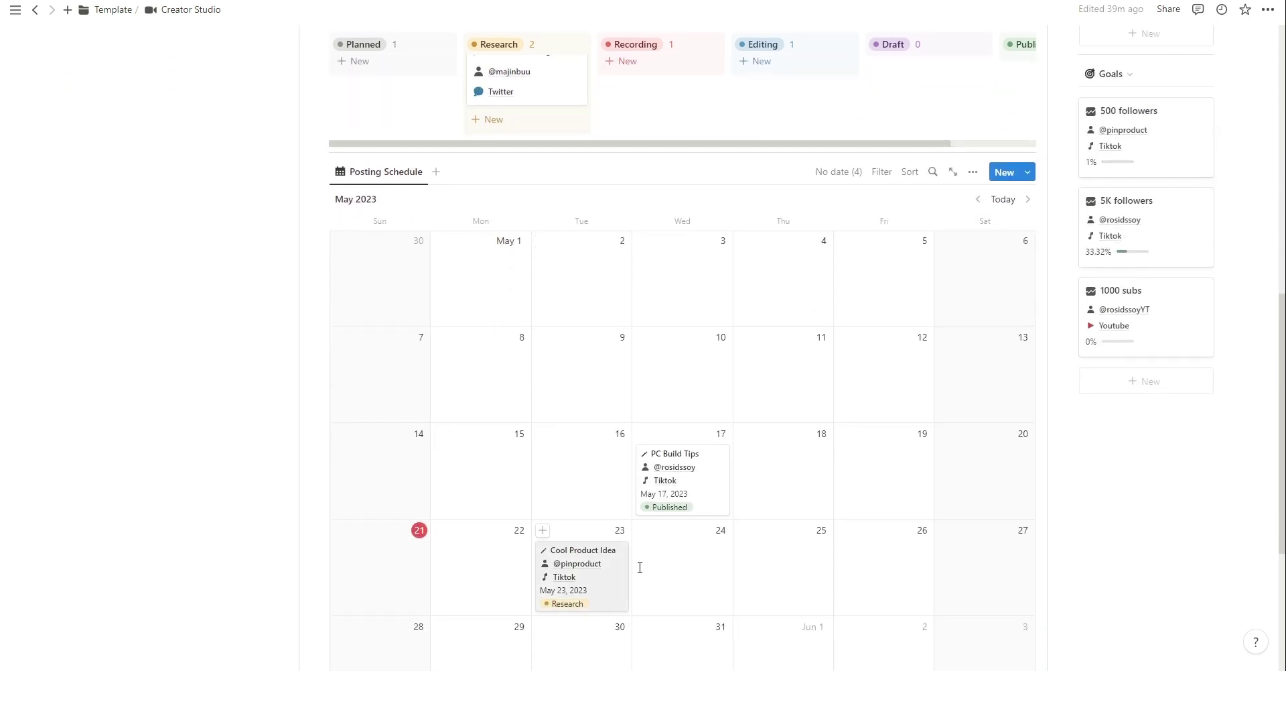
pyautogui.scroll(-1, 357, 486)
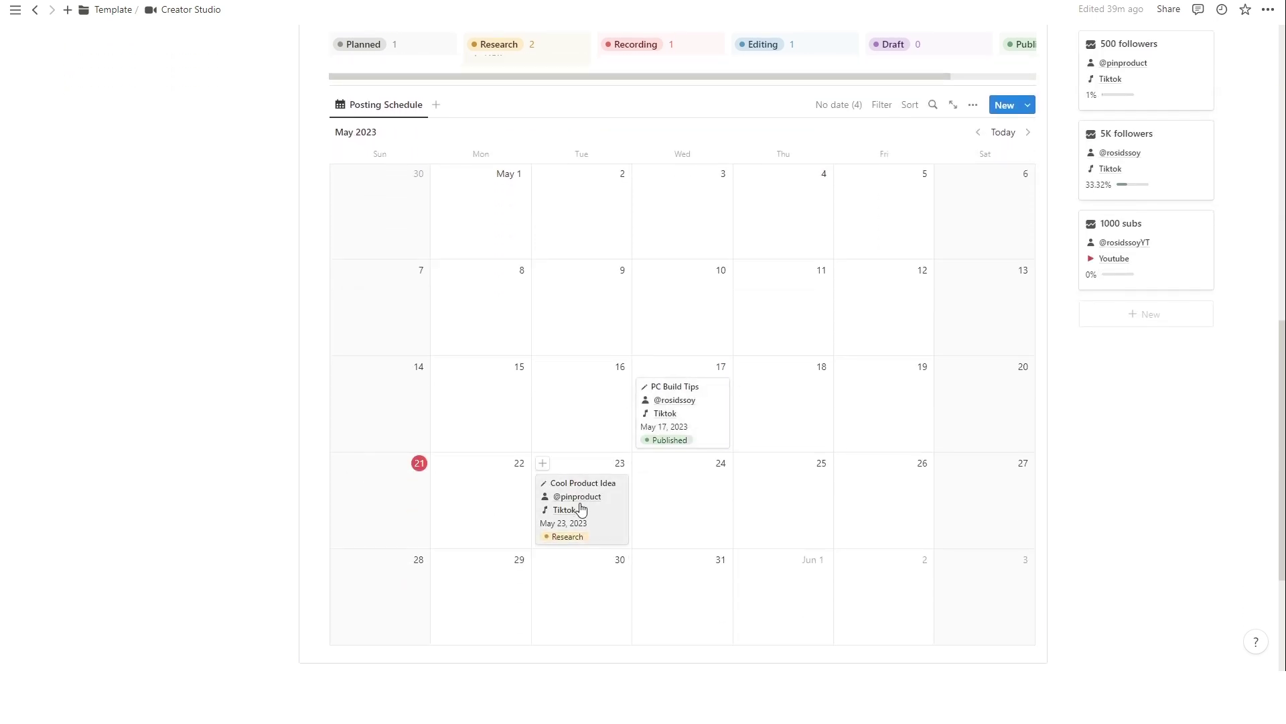
pyautogui.moveTo(578, 512); pyautogui.dragTo(610, 520)
pyautogui.scroll(5, 784, 531)
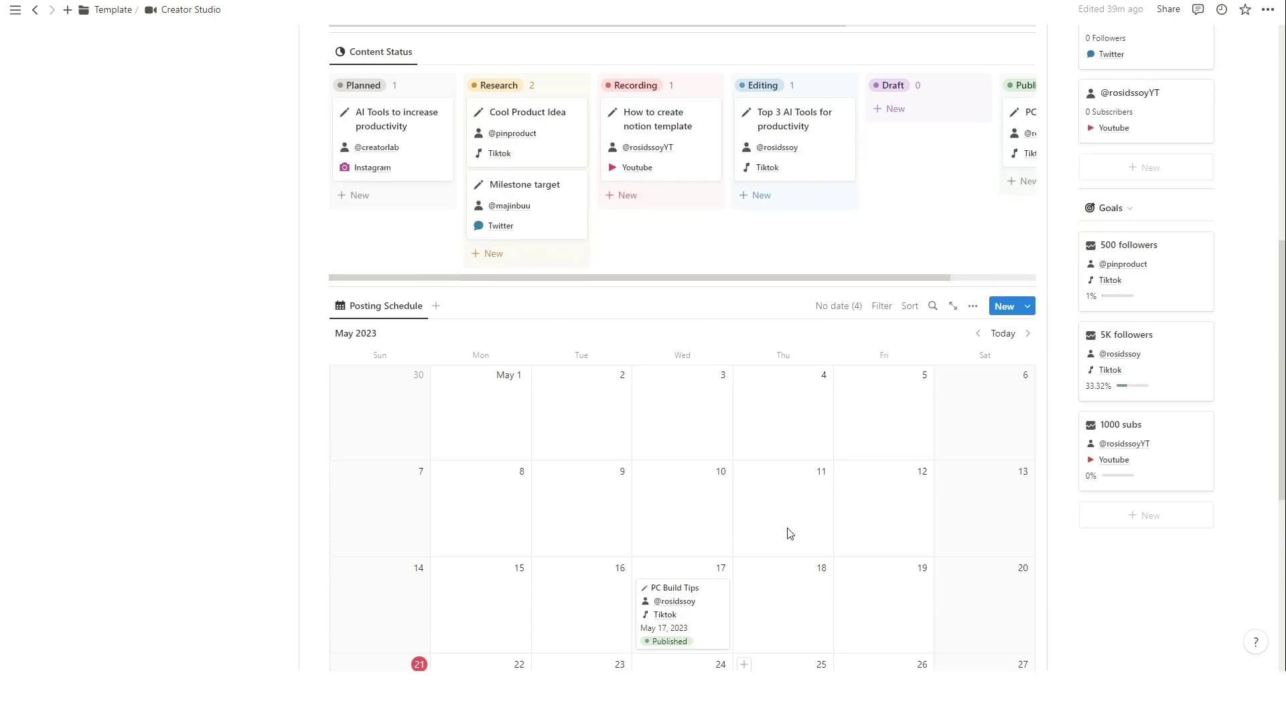
pyautogui.scroll(6, 783, 533)
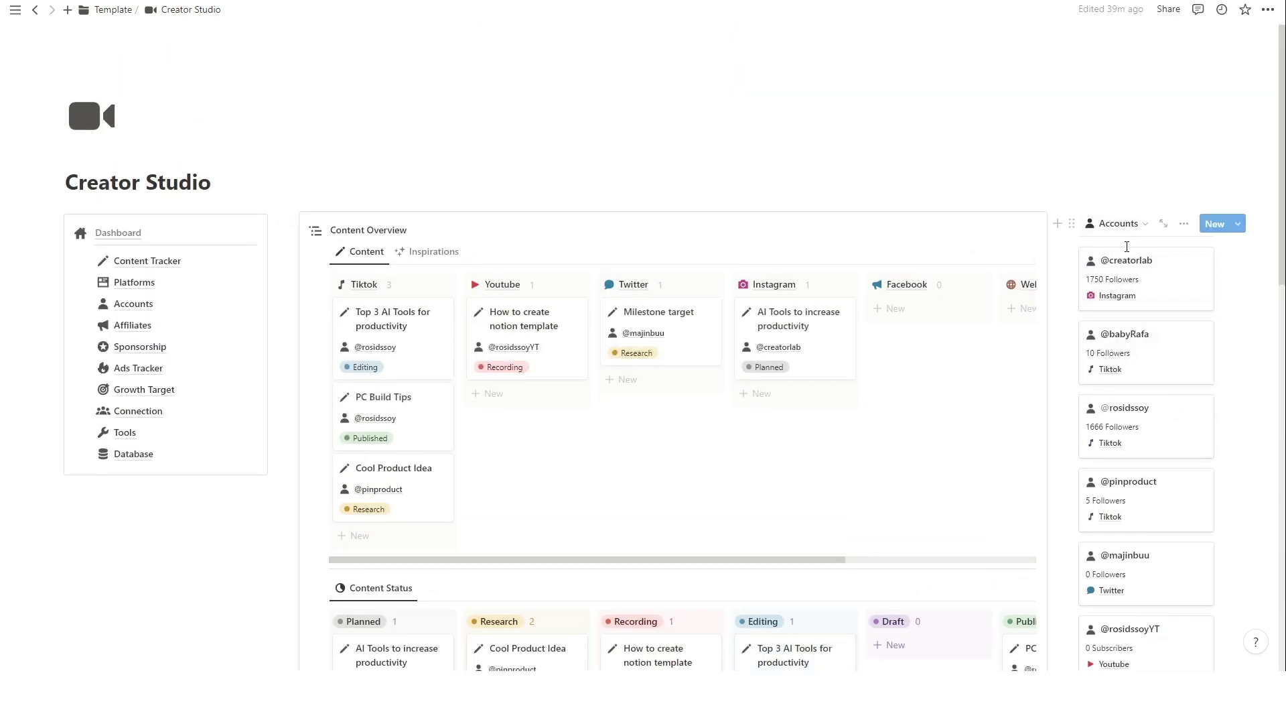
pyautogui.scroll(-3, 1131, 402)
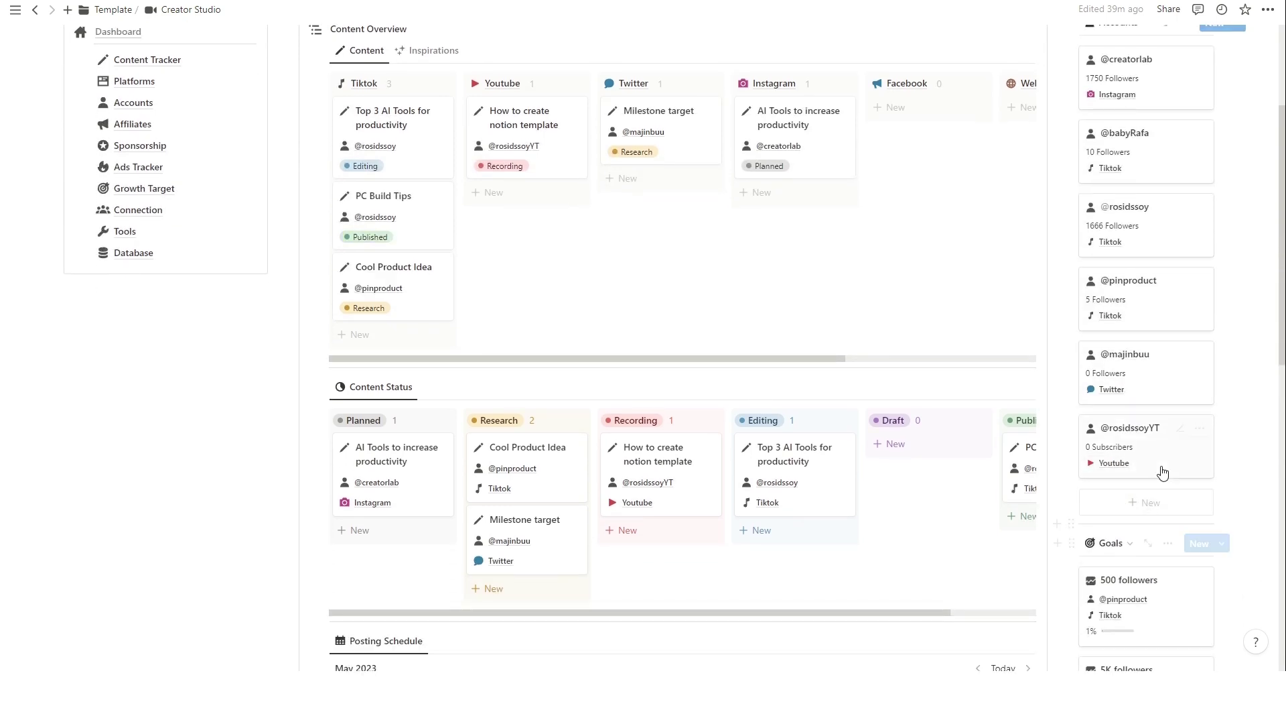
pyautogui.scroll(-1, 1151, 497)
pyautogui.scroll(-1, 1151, 498)
pyautogui.scroll(5, 925, 572)
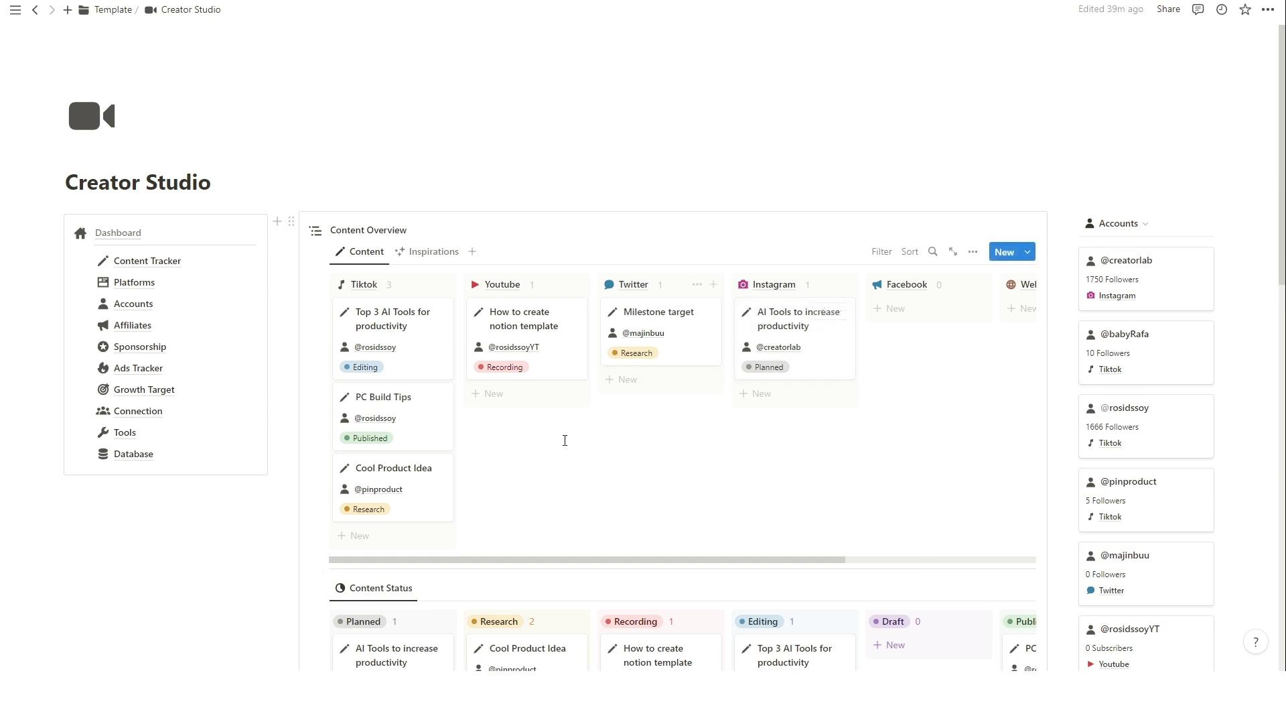
# Add a Youtube card 'How I use notion to manage my content creation' linked to the YouTube account.
pyautogui.click(515, 399)
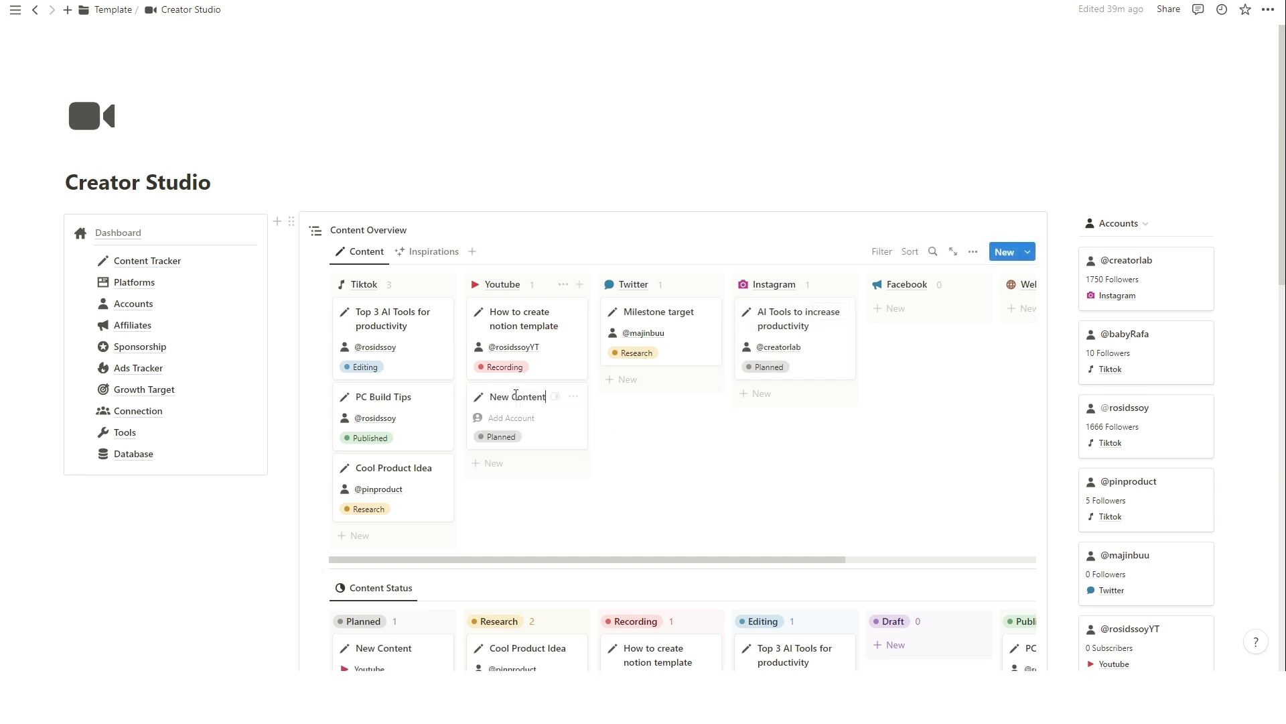
pyautogui.tripleClick(531, 398)
pyautogui.write('How I use notion')
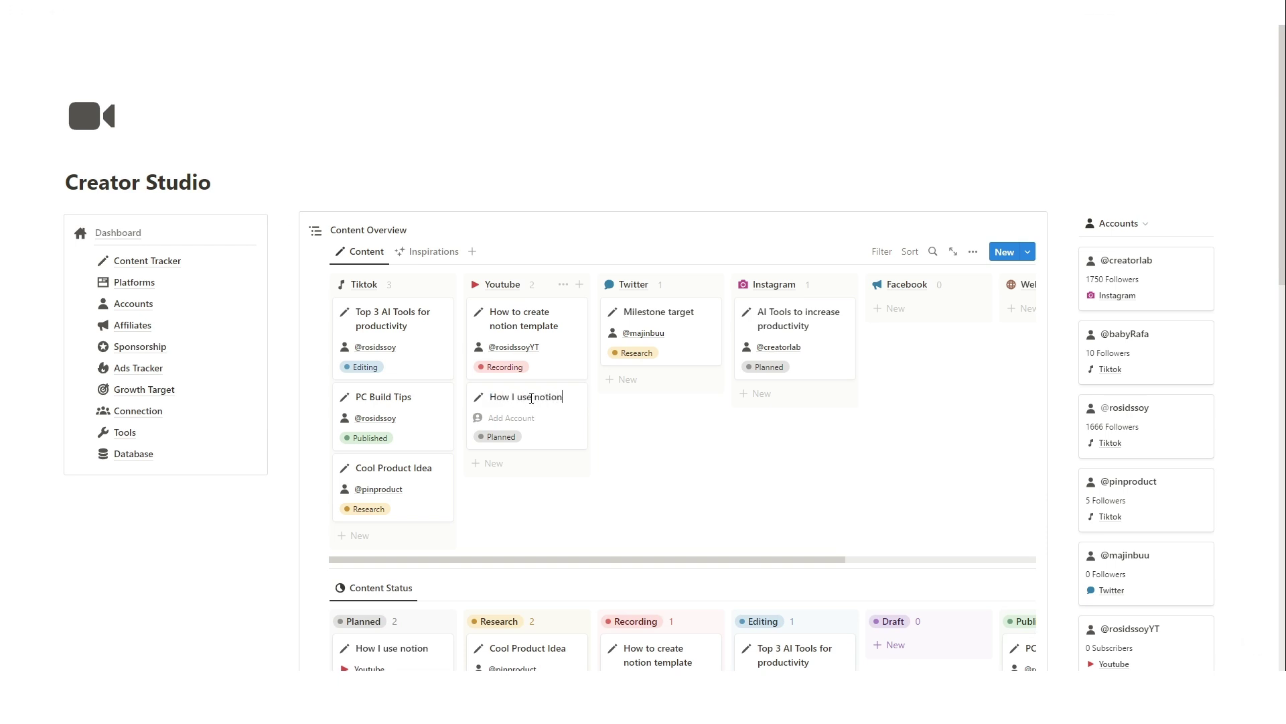
pyautogui.write(' to manage my')
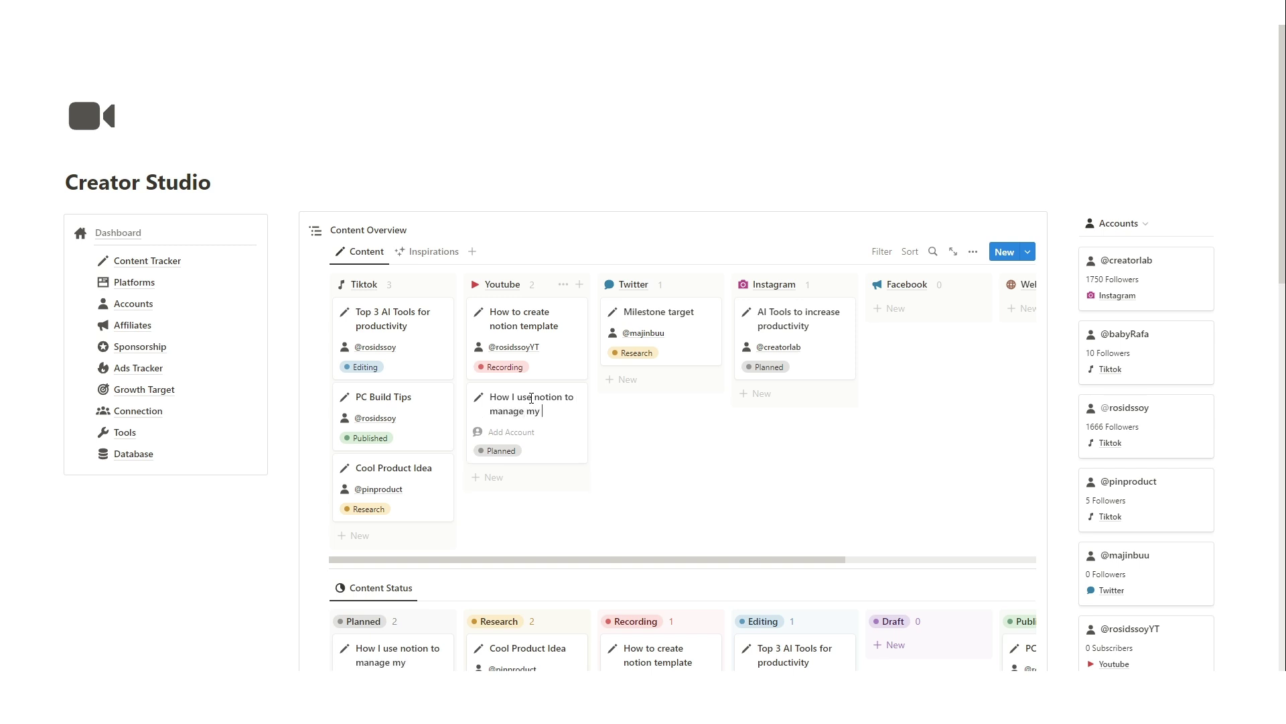
pyautogui.write(' content creat')
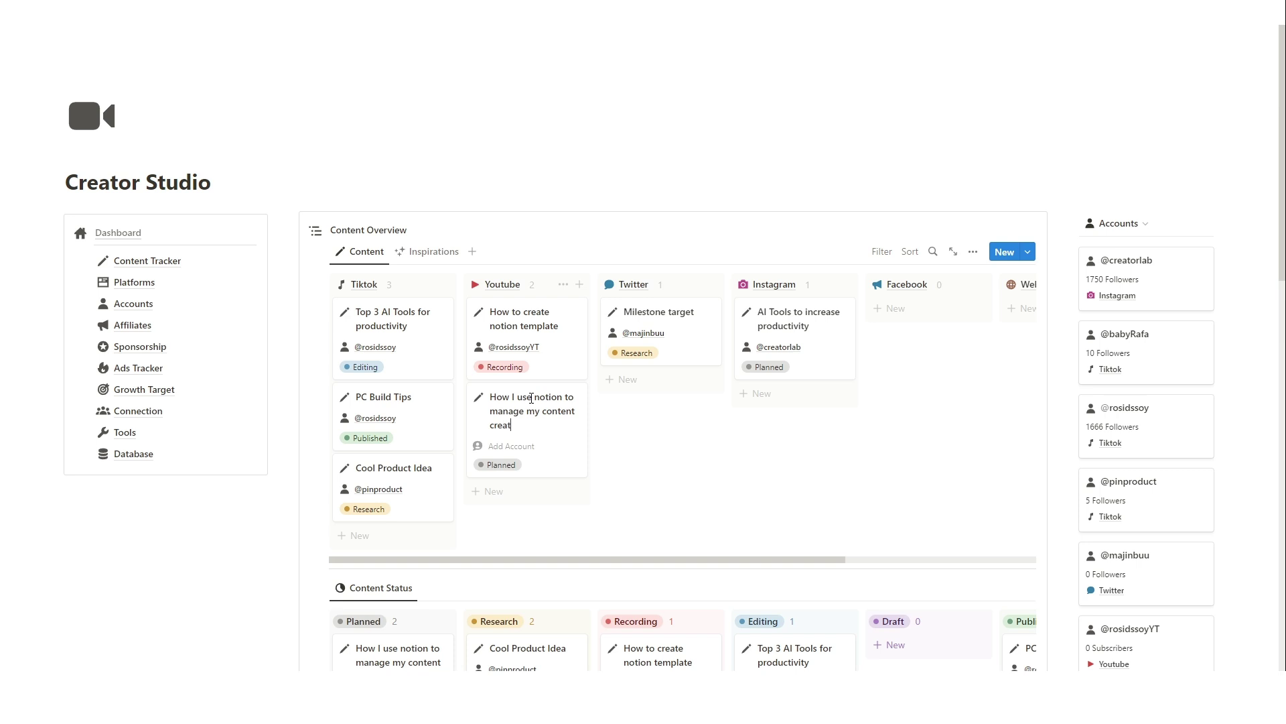
pyautogui.write('ion')
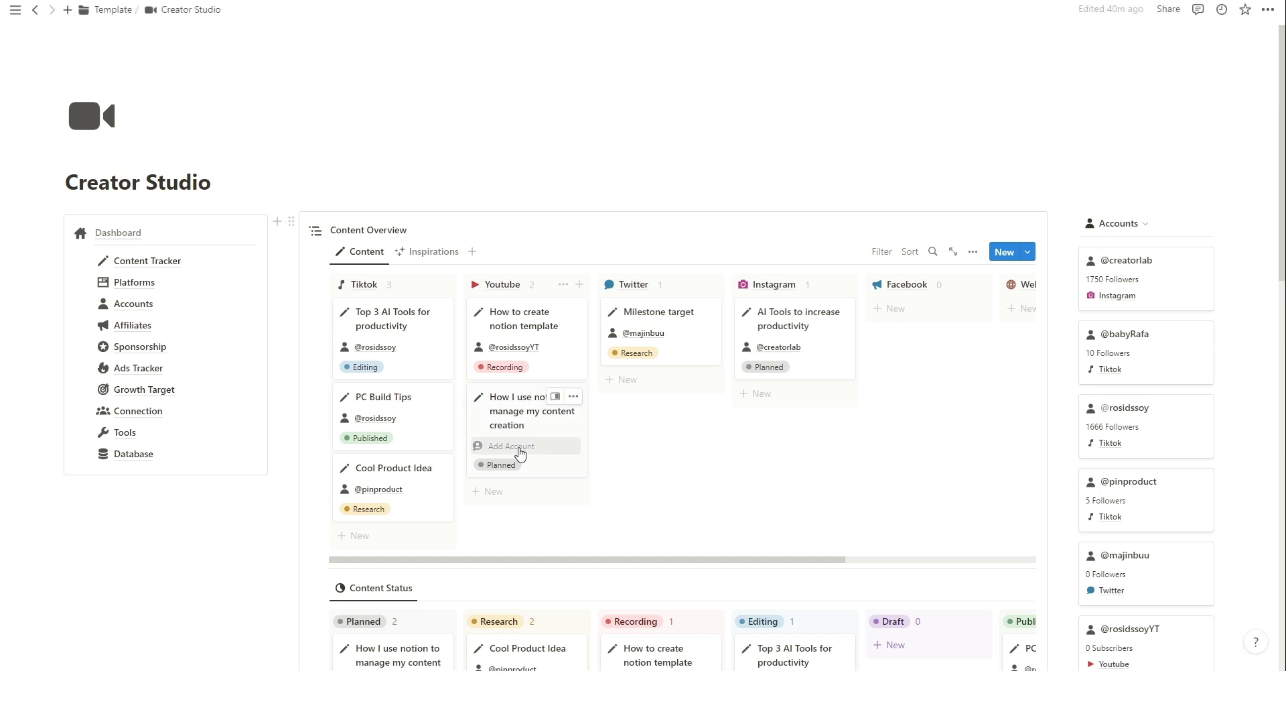
pyautogui.click(516, 446)
pyautogui.click(555, 536)
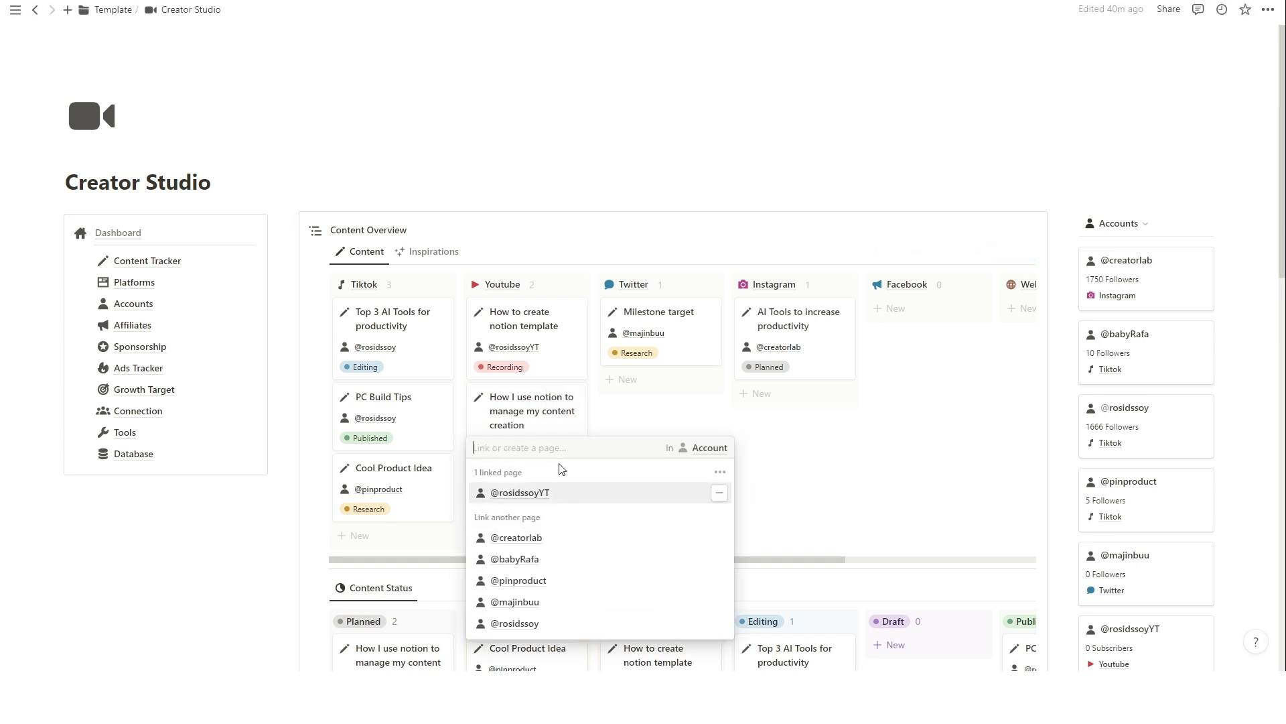
pyautogui.click(542, 426)
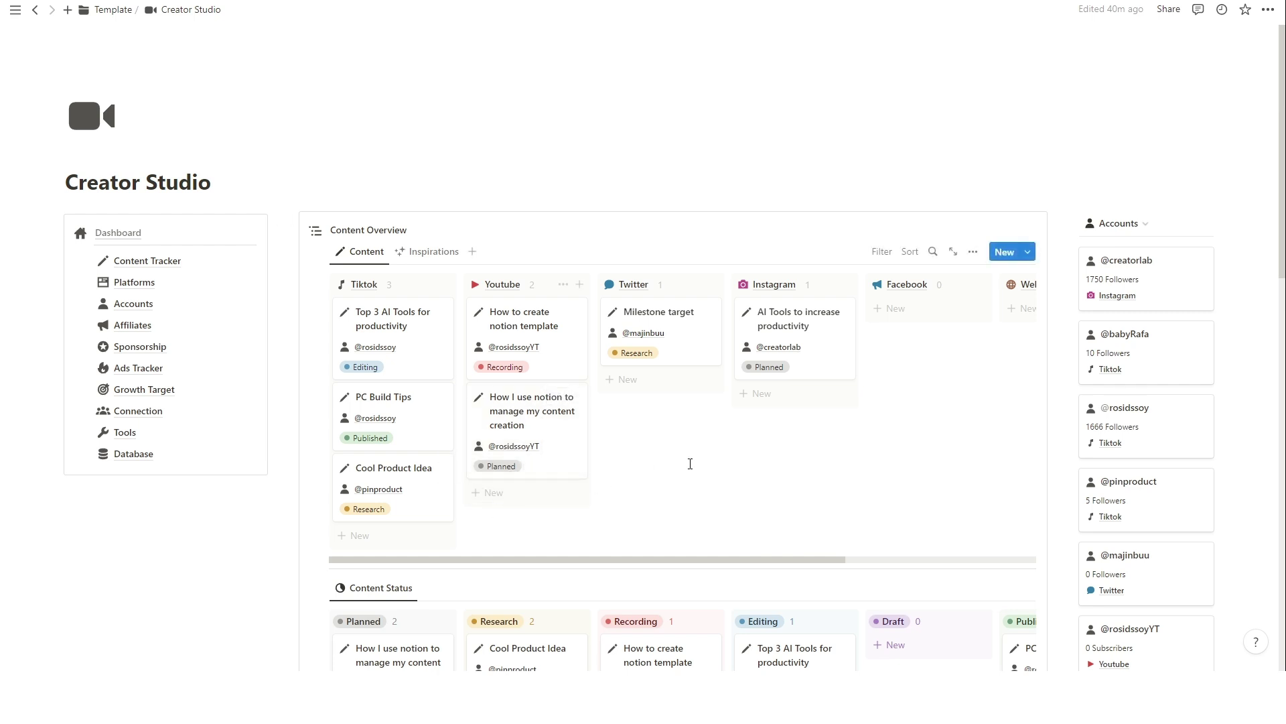
# Create a Youtube Template card 'How I manage my life using Notion' assigned to the YouTube account.
pyautogui.click(1028, 252)
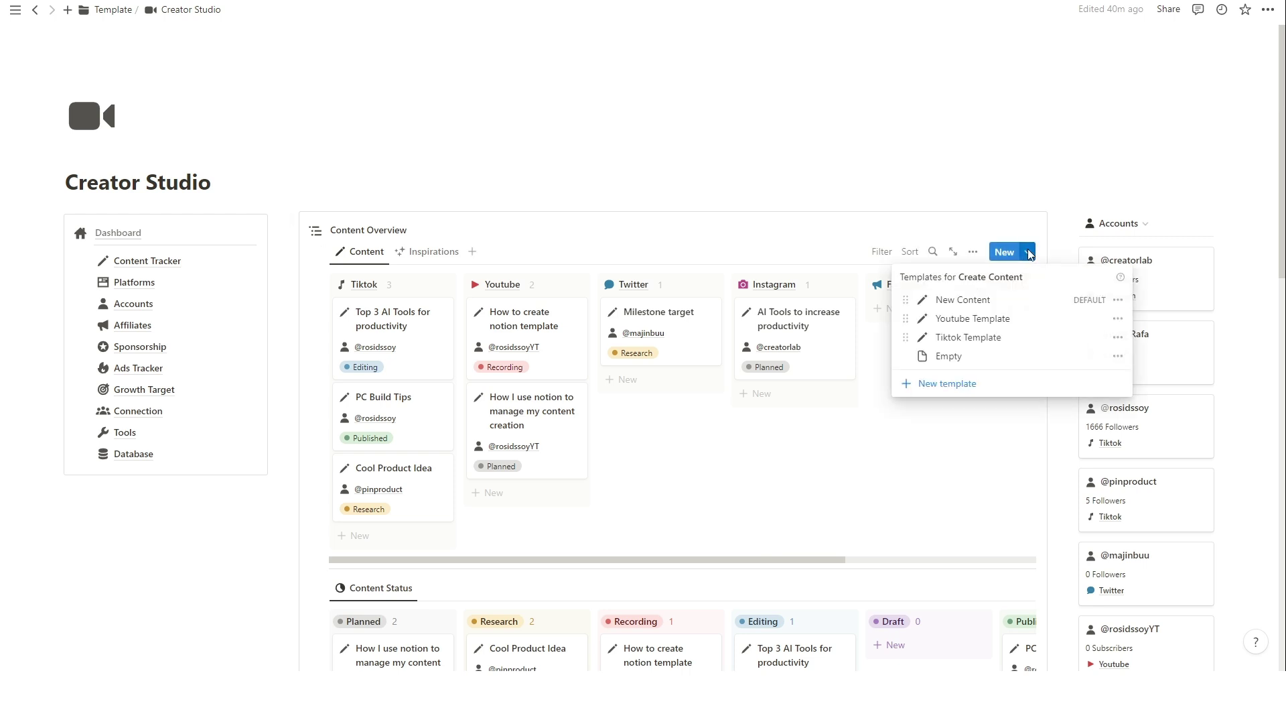
pyautogui.click(998, 320)
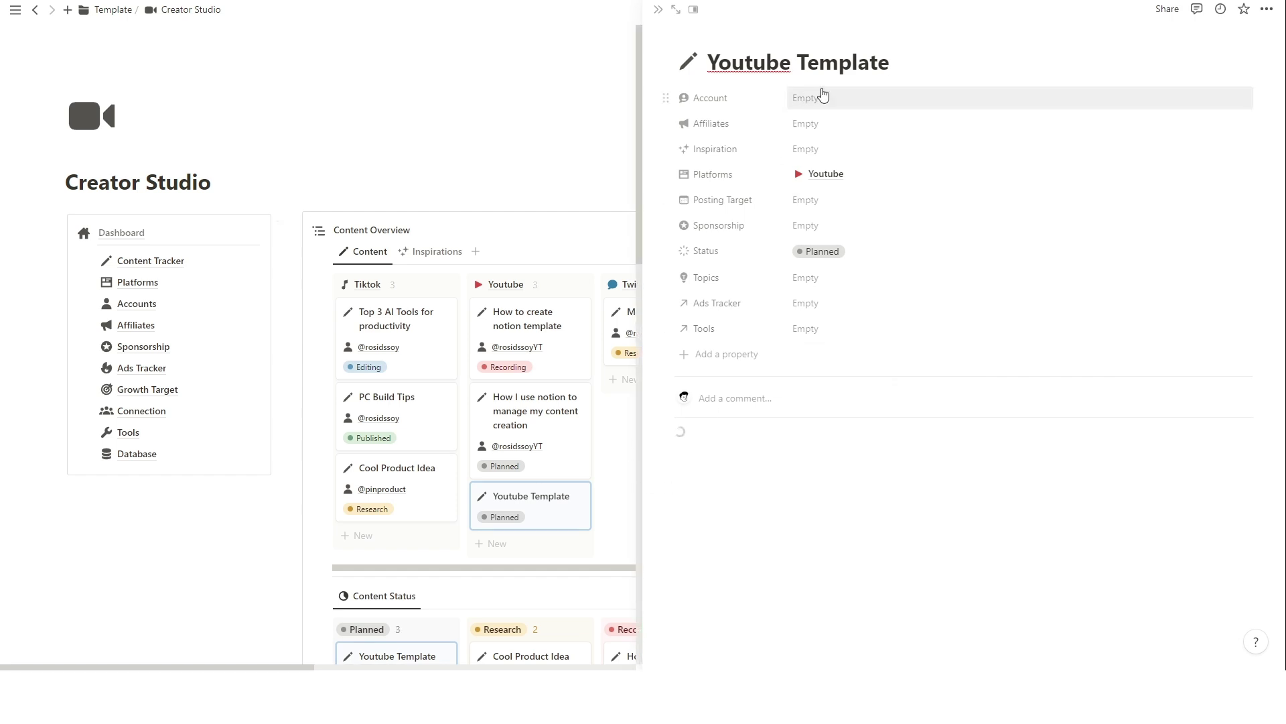
pyautogui.doubleClick(860, 60)
pyautogui.moveTo(860, 60); pyautogui.dragTo(872, 71)
pyautogui.write('How I mana')
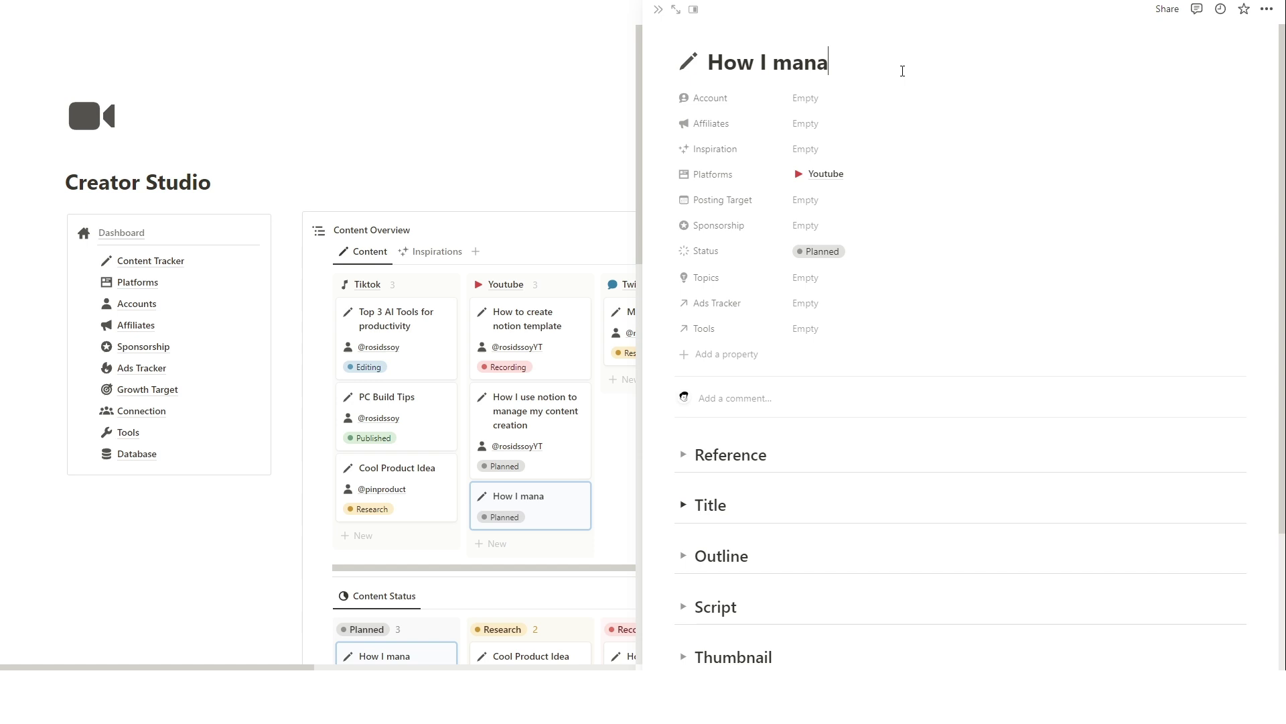
pyautogui.write('ge my life using Notion')
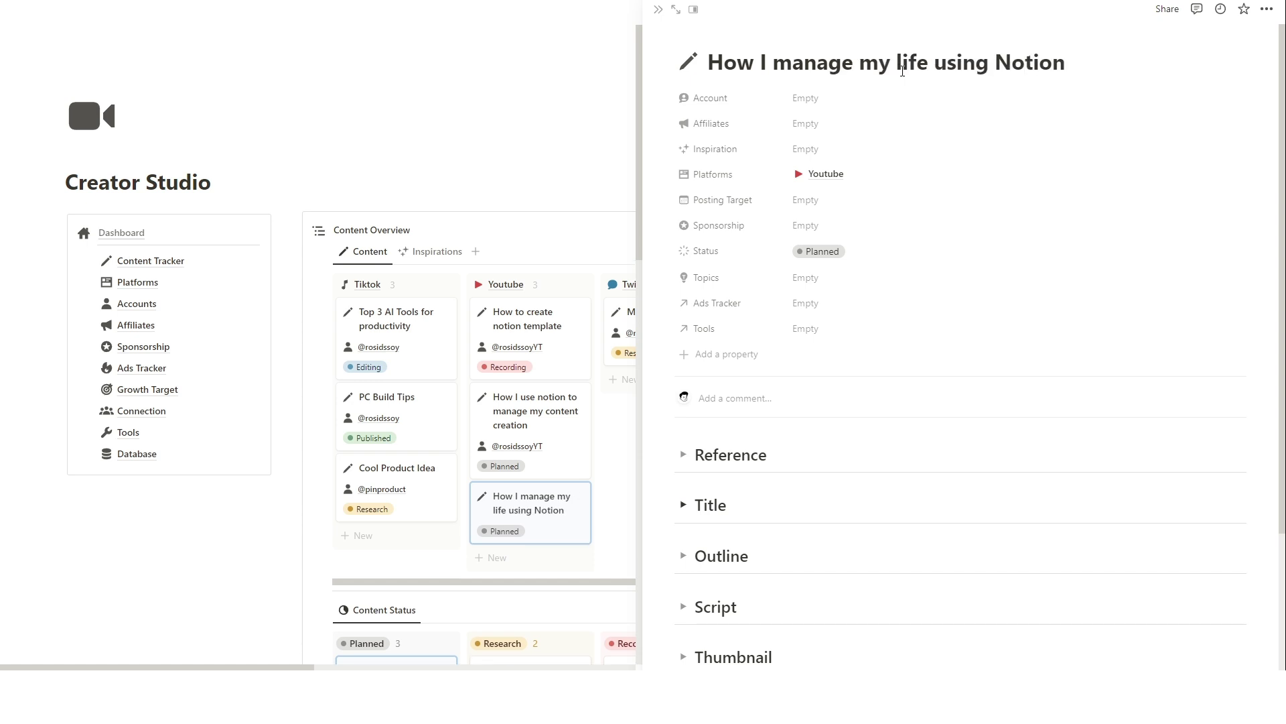
pyautogui.click(831, 98)
pyautogui.click(881, 187)
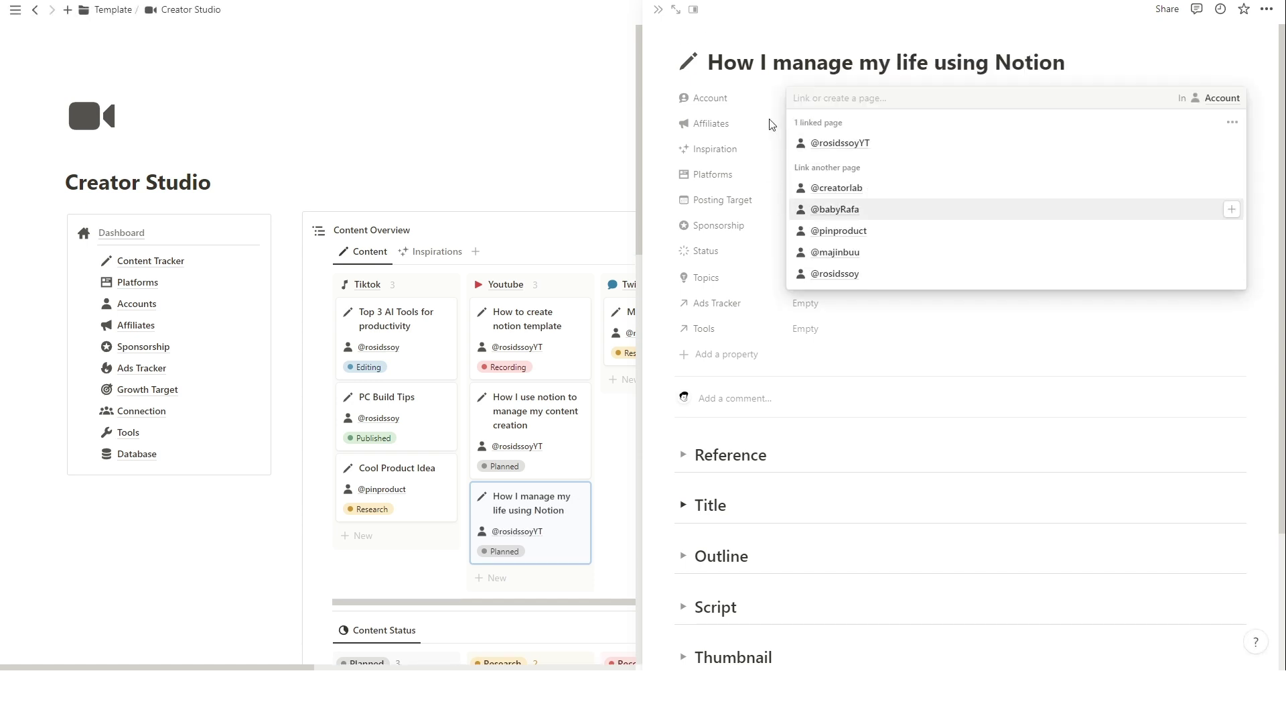
pyautogui.click(772, 125)
pyautogui.press('Escape')
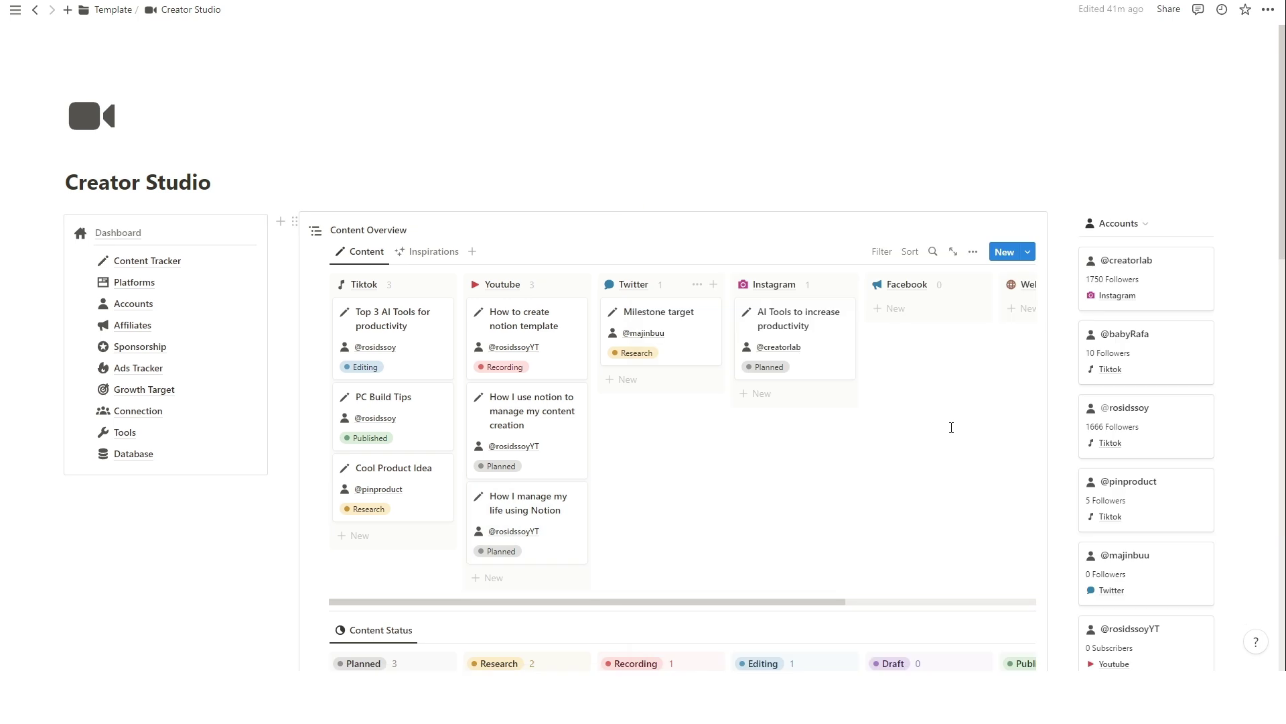
# In Content Tracker, move 'How to create notion template' to Editing and drag Milestone target onward.
pyautogui.click(177, 267)
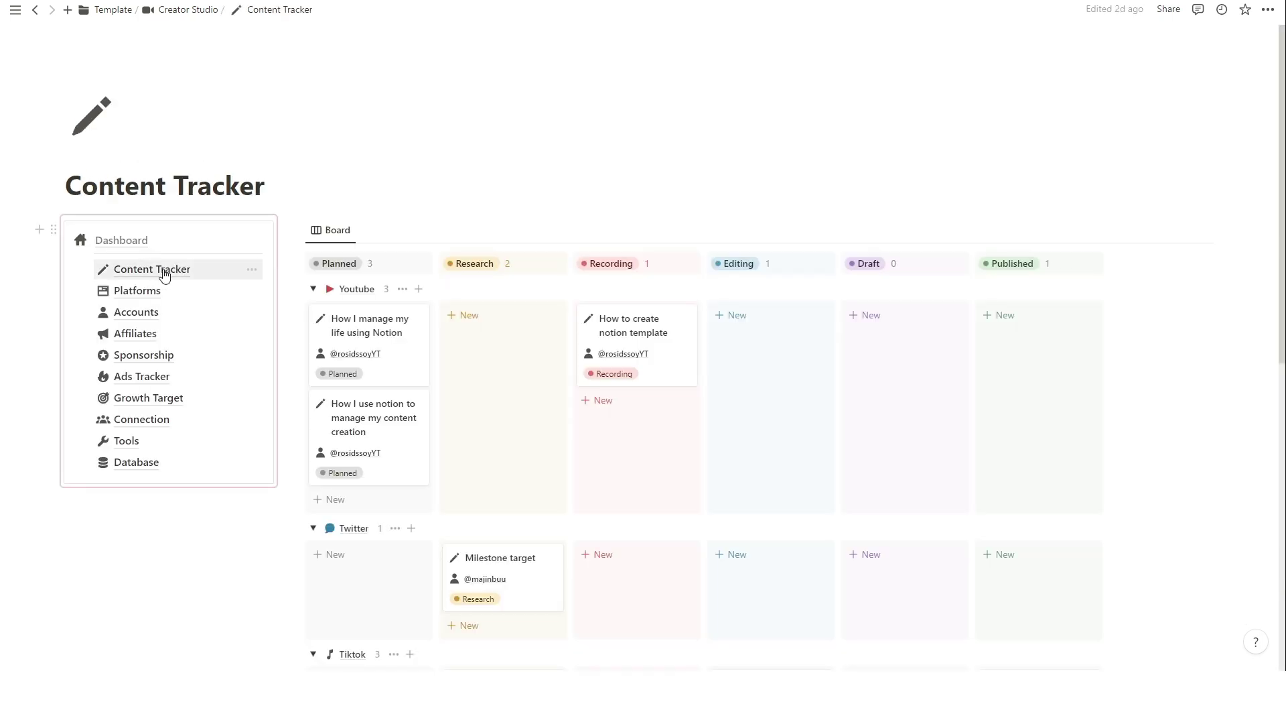
pyautogui.scroll(-1, 326, 268)
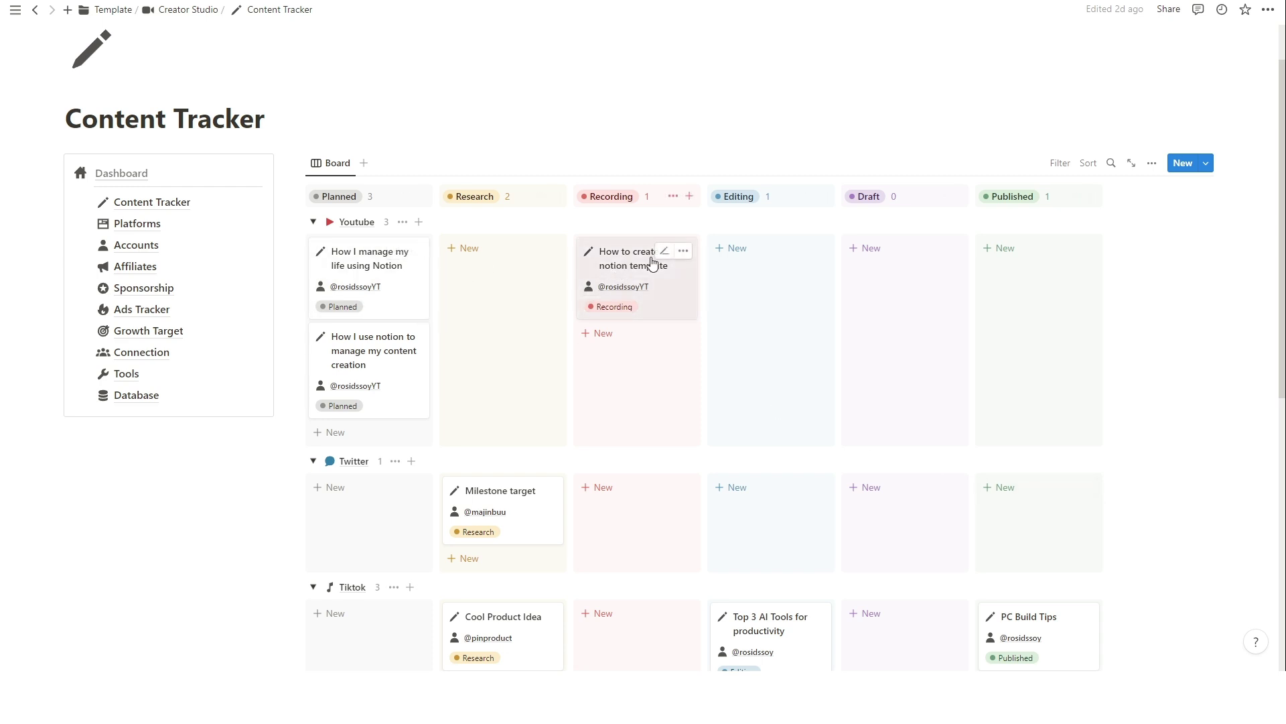
pyautogui.moveTo(652, 261); pyautogui.dragTo(770, 288)
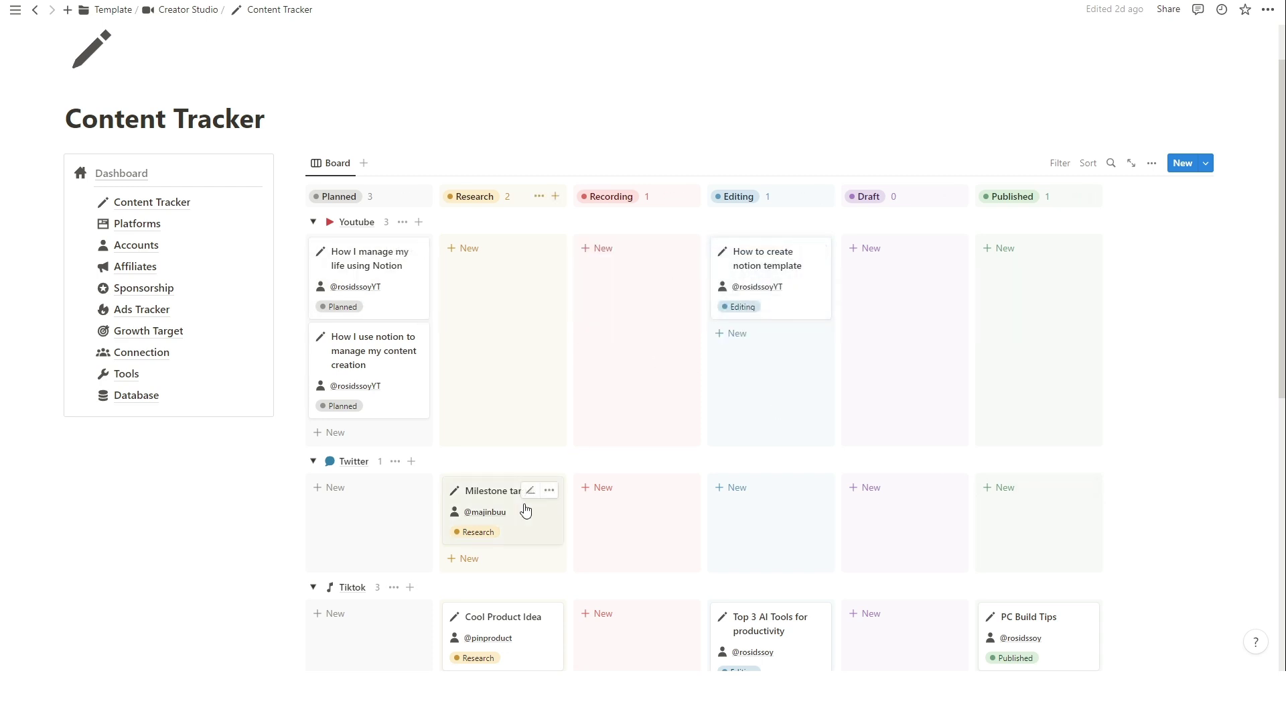
pyautogui.moveTo(483, 508); pyautogui.dragTo(841, 507)
# Back on Creator Studio, add a new inspiration 'How to make notion template' in the Inspirations view.
pyautogui.hotkey('ctrl', '[')
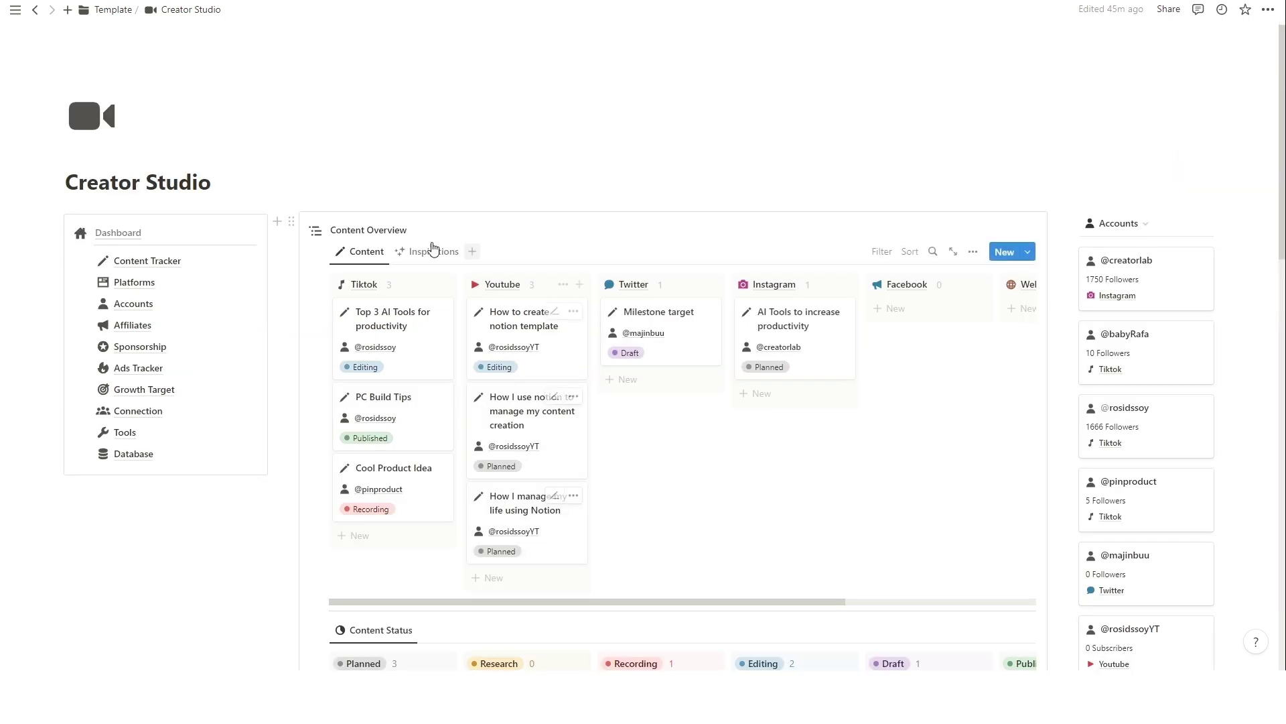
pyautogui.click(441, 252)
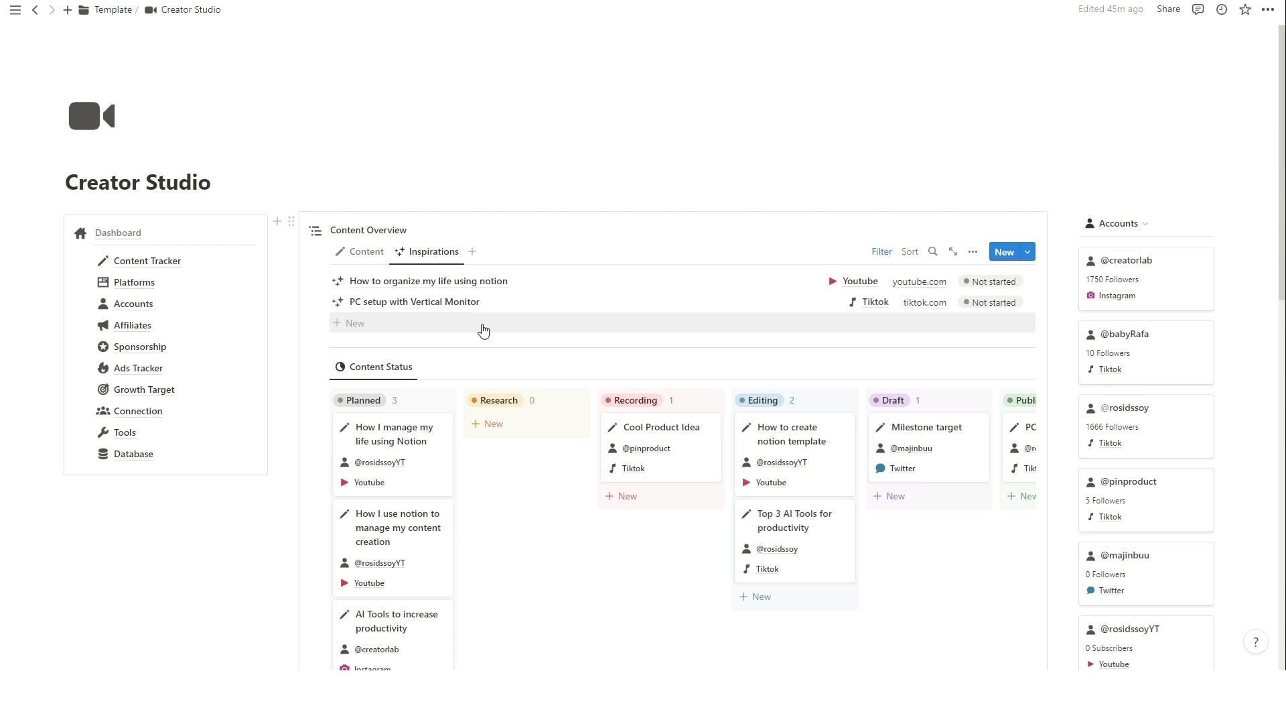
pyautogui.click(483, 330)
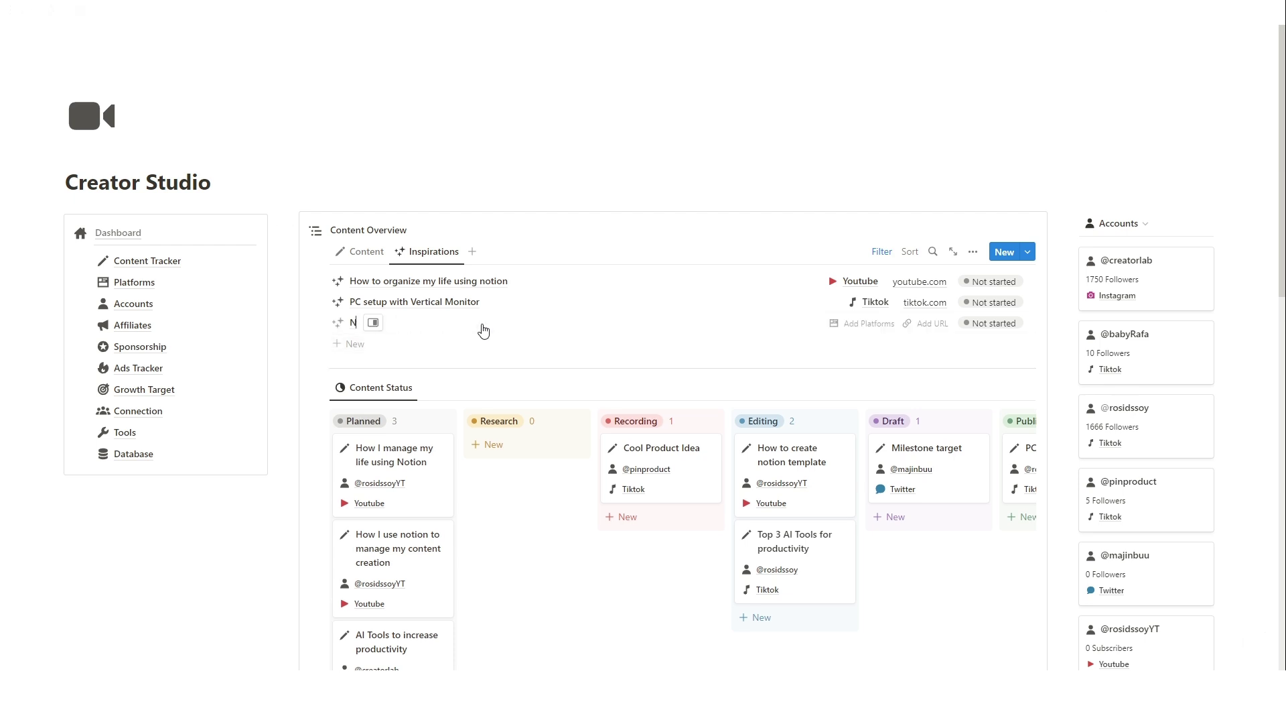
pyautogui.press('BackSpace')
pyautogui.press('BackSpace')
pyautogui.press('BackSpace')
# Give the inspiration platform Youtube, link youtube.com/sfhksfnksfn, and status In Review.
pyautogui.click(852, 323)
pyautogui.click(864, 368)
pyautogui.click(770, 333)
pyautogui.click(939, 327)
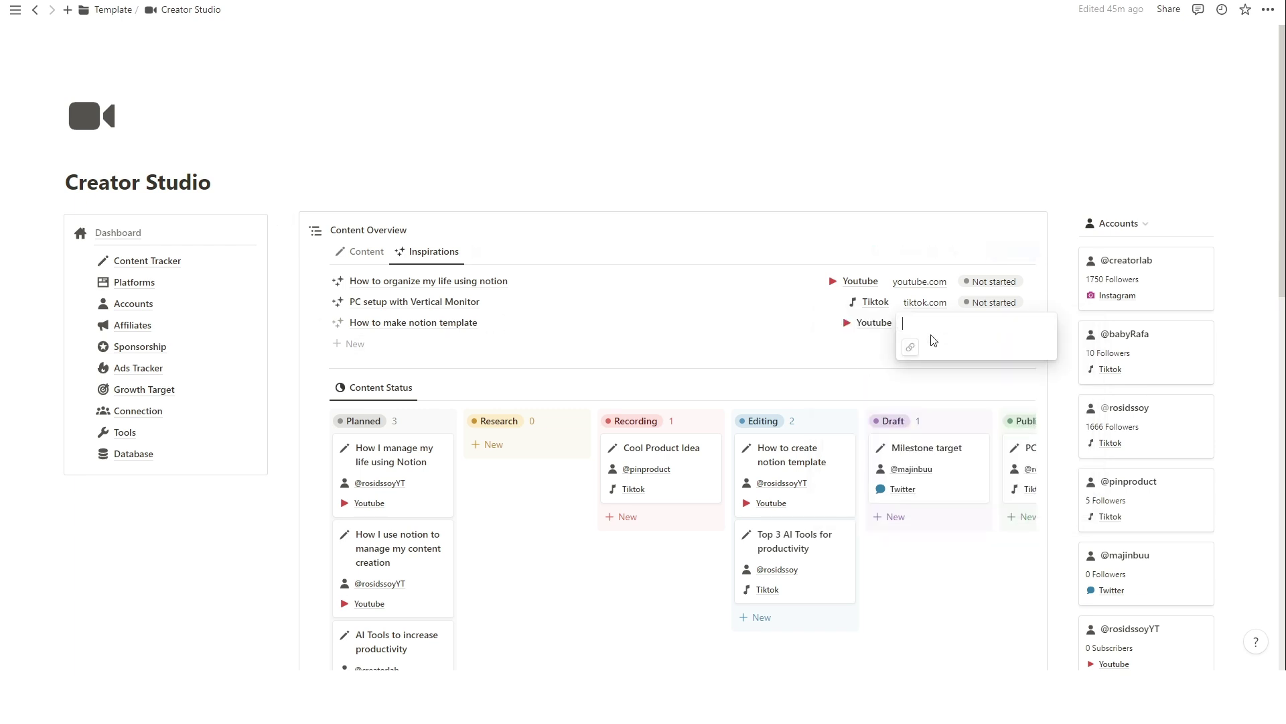
pyautogui.write('youtube')
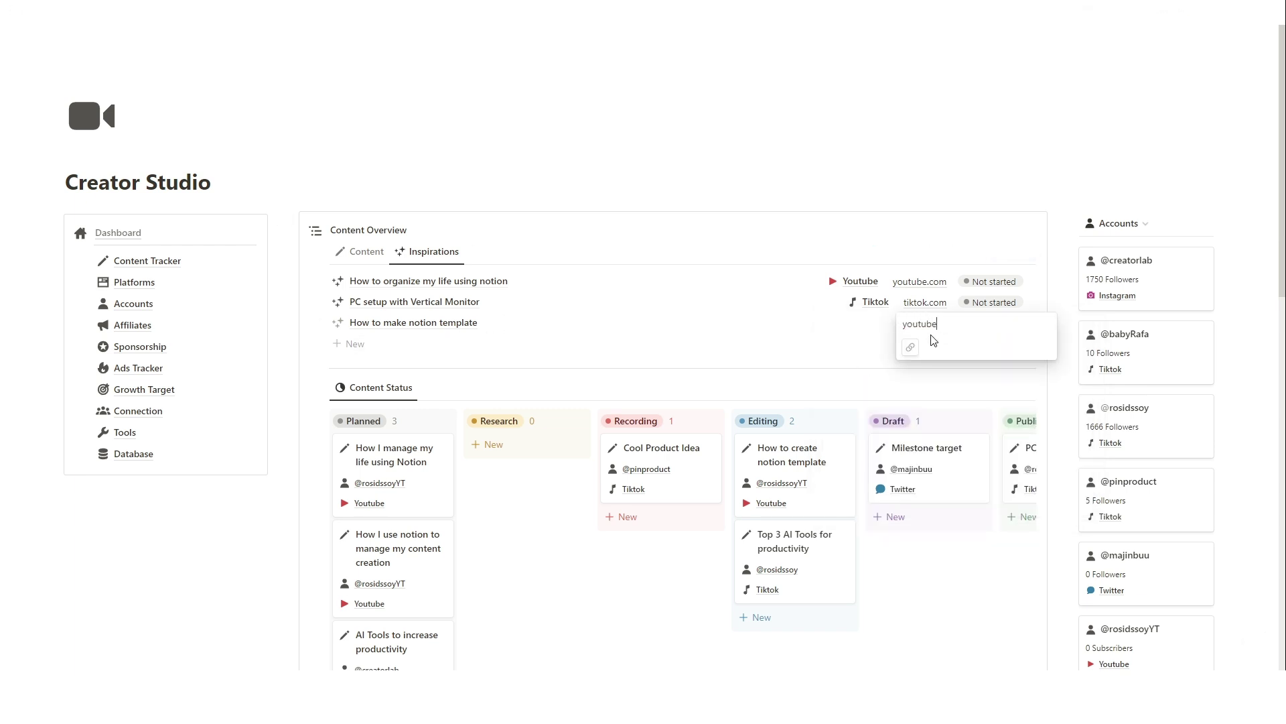
pyautogui.write('.com/sfhksfnksfn')
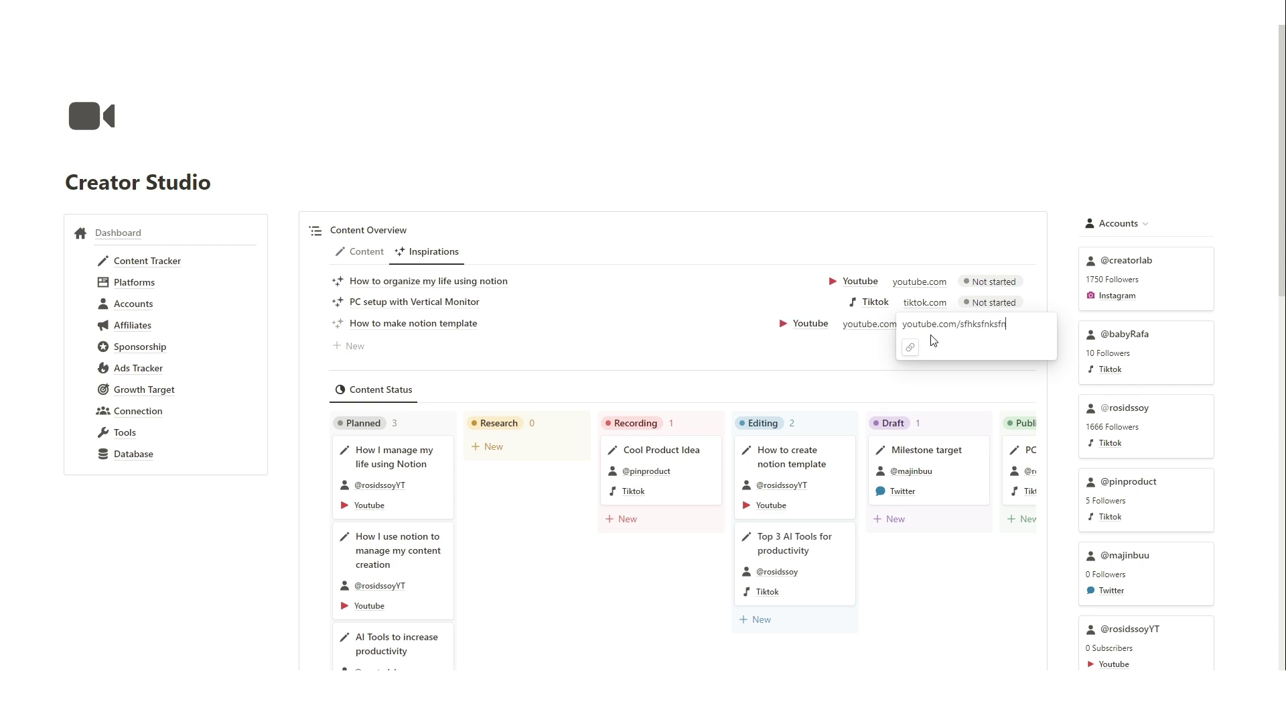
pyautogui.press('Return')
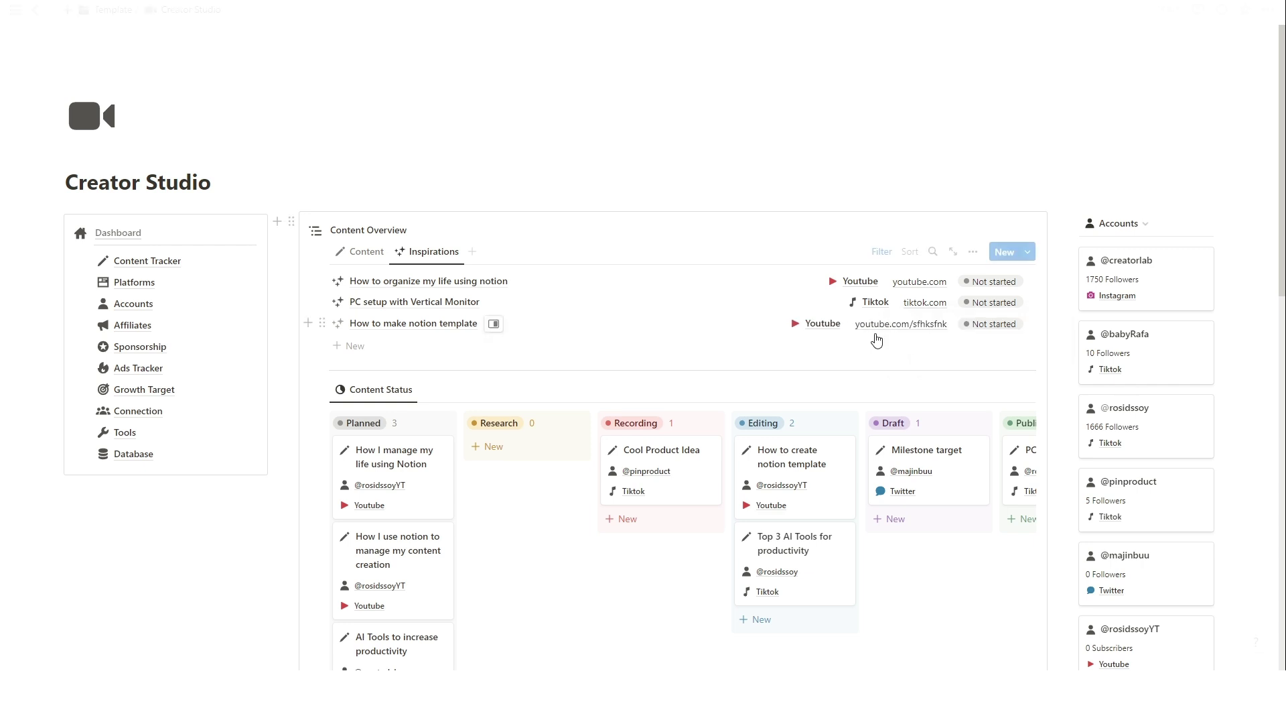
pyautogui.click(1015, 331)
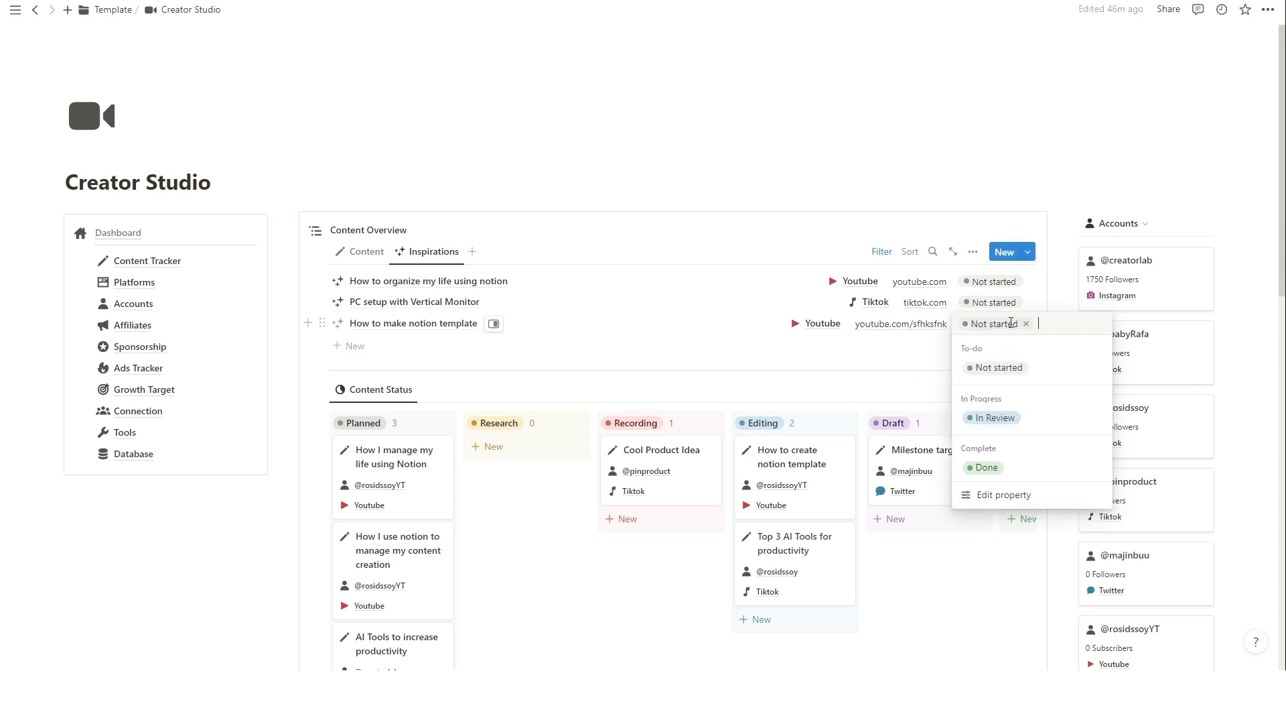
pyautogui.click(996, 418)
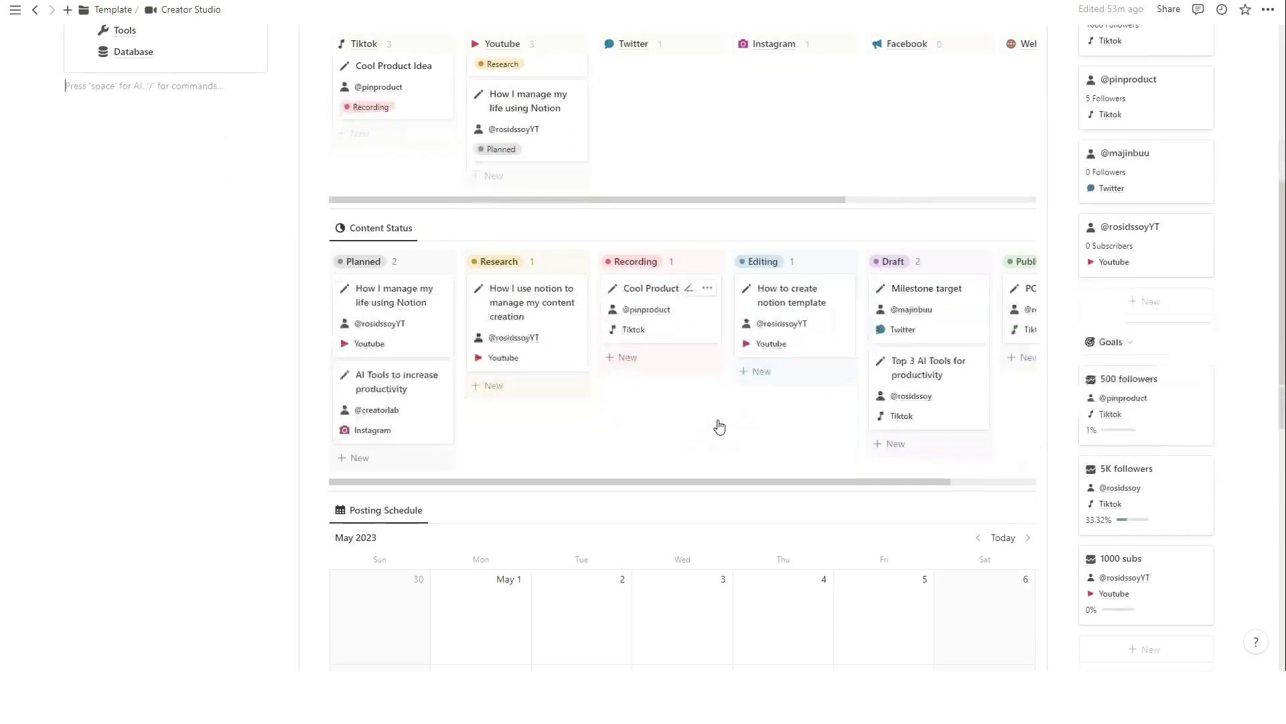
# Move Cool Product Idea to May 26 and PC Build Tips to May 18 on the calendar.
pyautogui.scroll(-5, 718, 425)
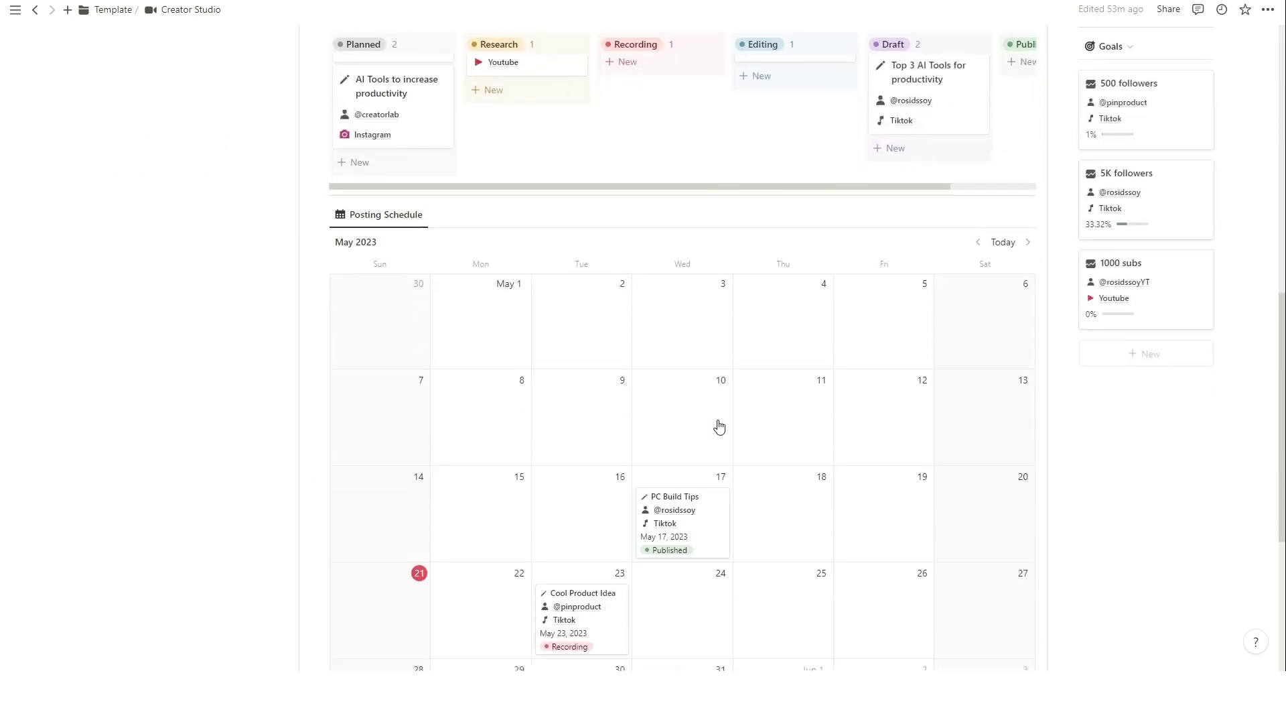
pyautogui.scroll(-1, 720, 427)
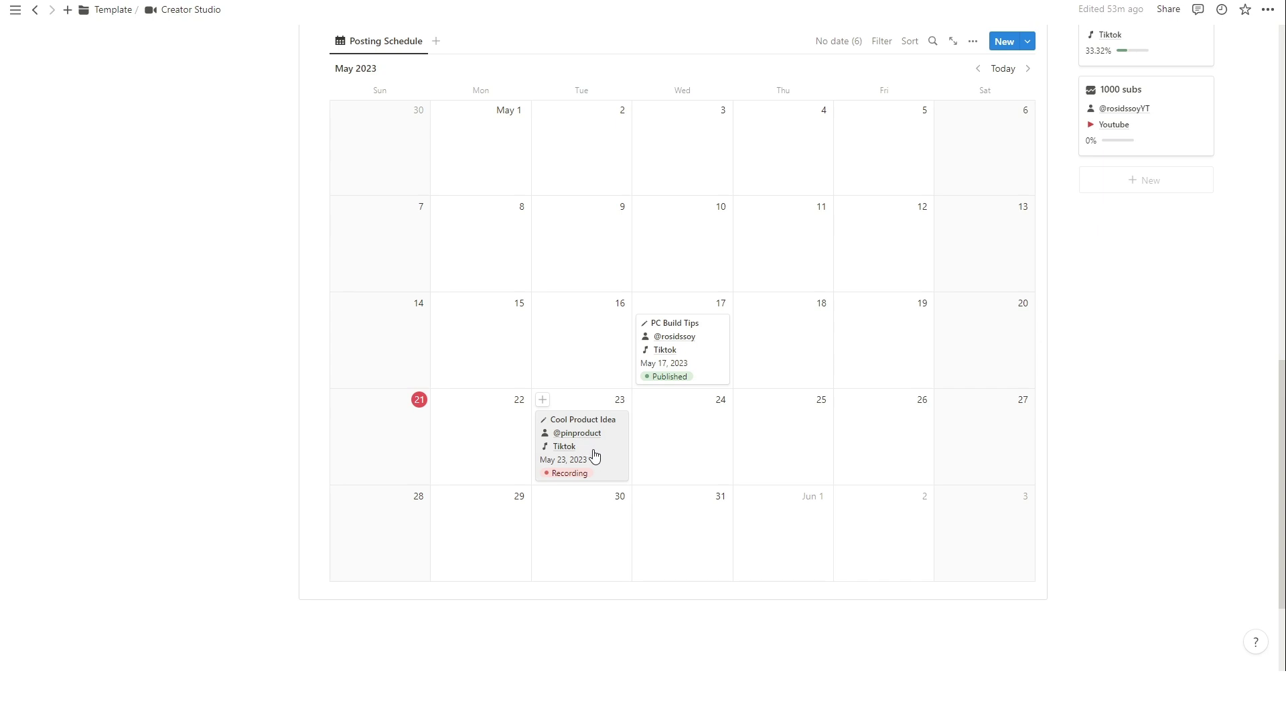
pyautogui.moveTo(600, 457); pyautogui.dragTo(884, 453)
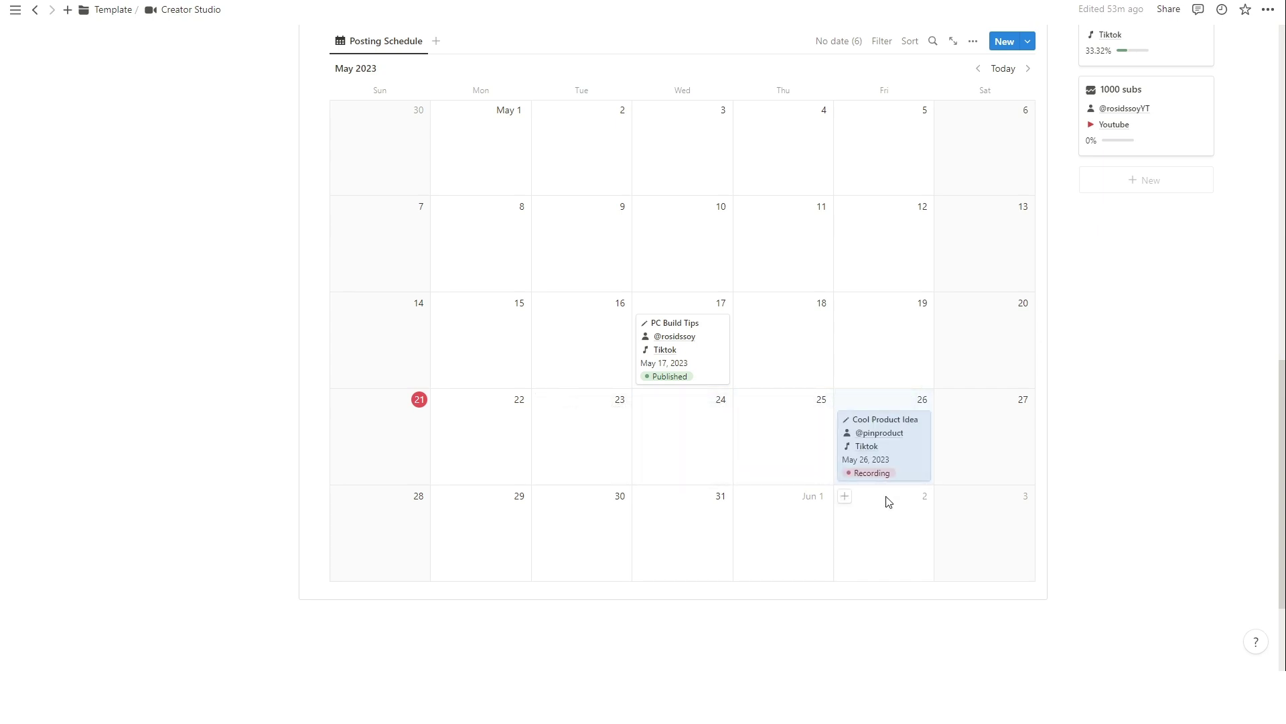
pyautogui.scroll(-1, 877, 501)
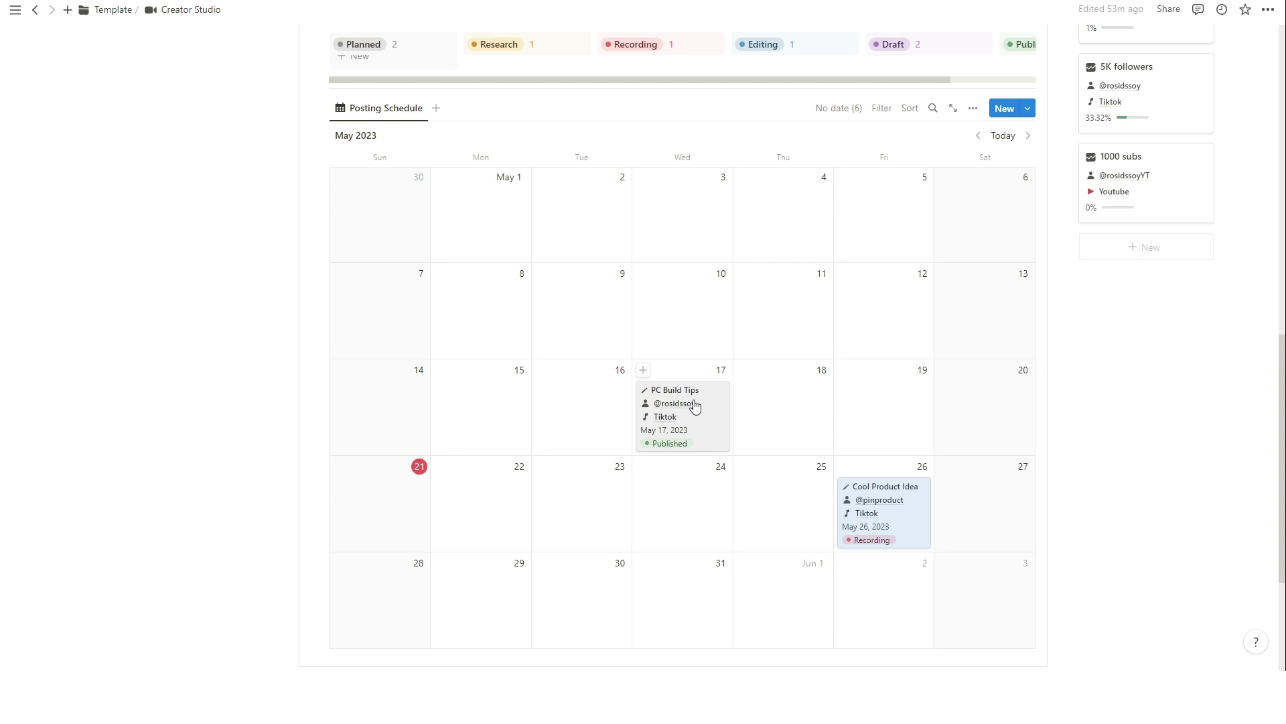
pyautogui.moveTo(694, 403); pyautogui.dragTo(778, 439)
# Set 'How to create notion template' posting target to May 30, then drag it to May 31.
pyautogui.scroll(8, 778, 439)
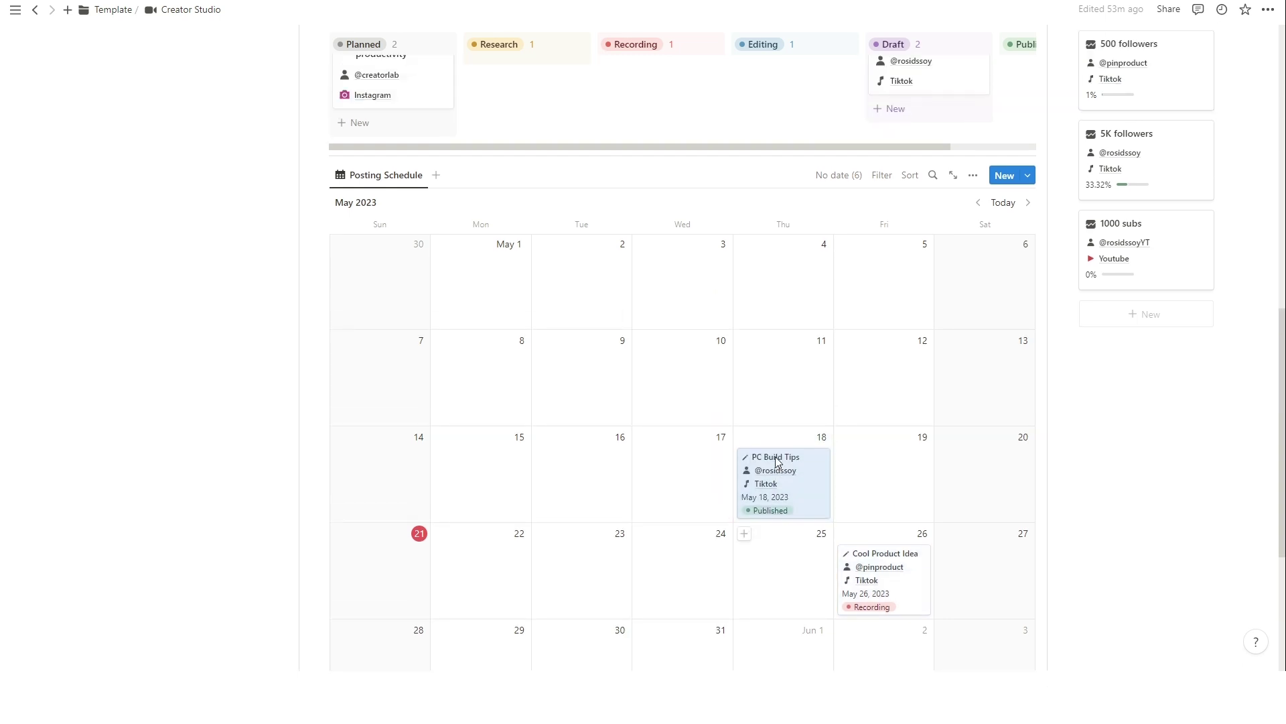
pyautogui.click(560, 208)
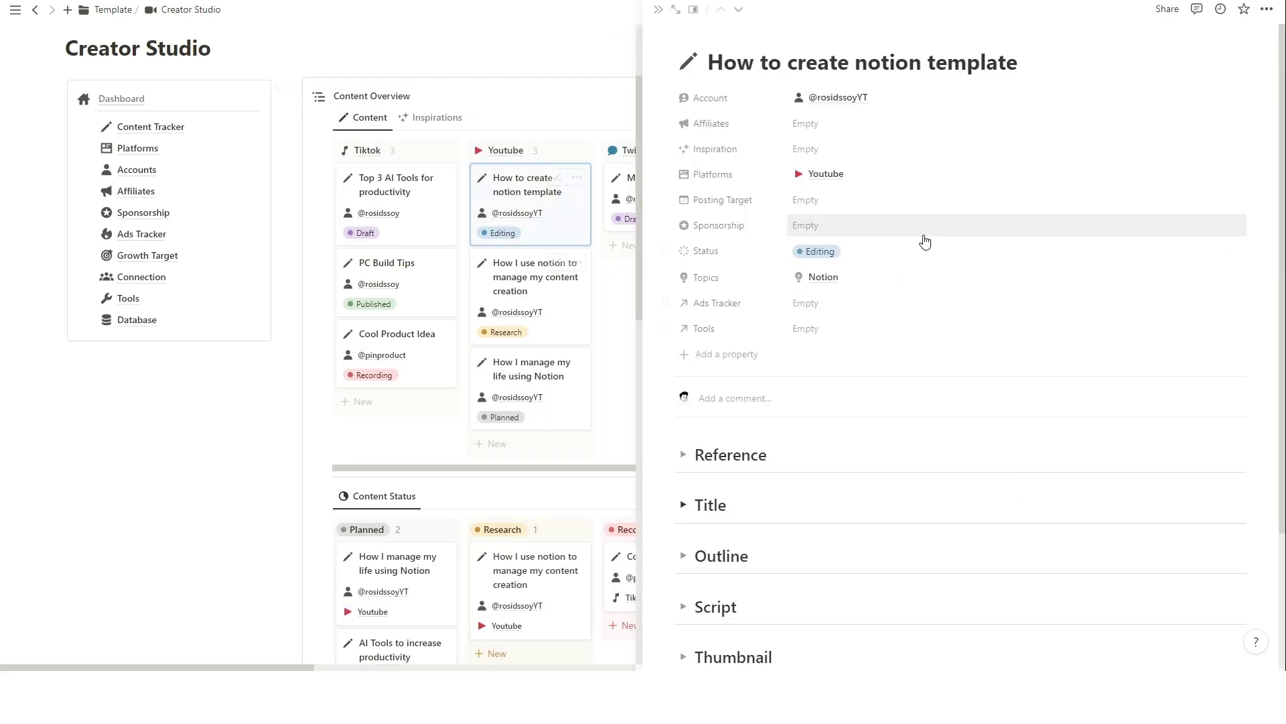
pyautogui.click(824, 201)
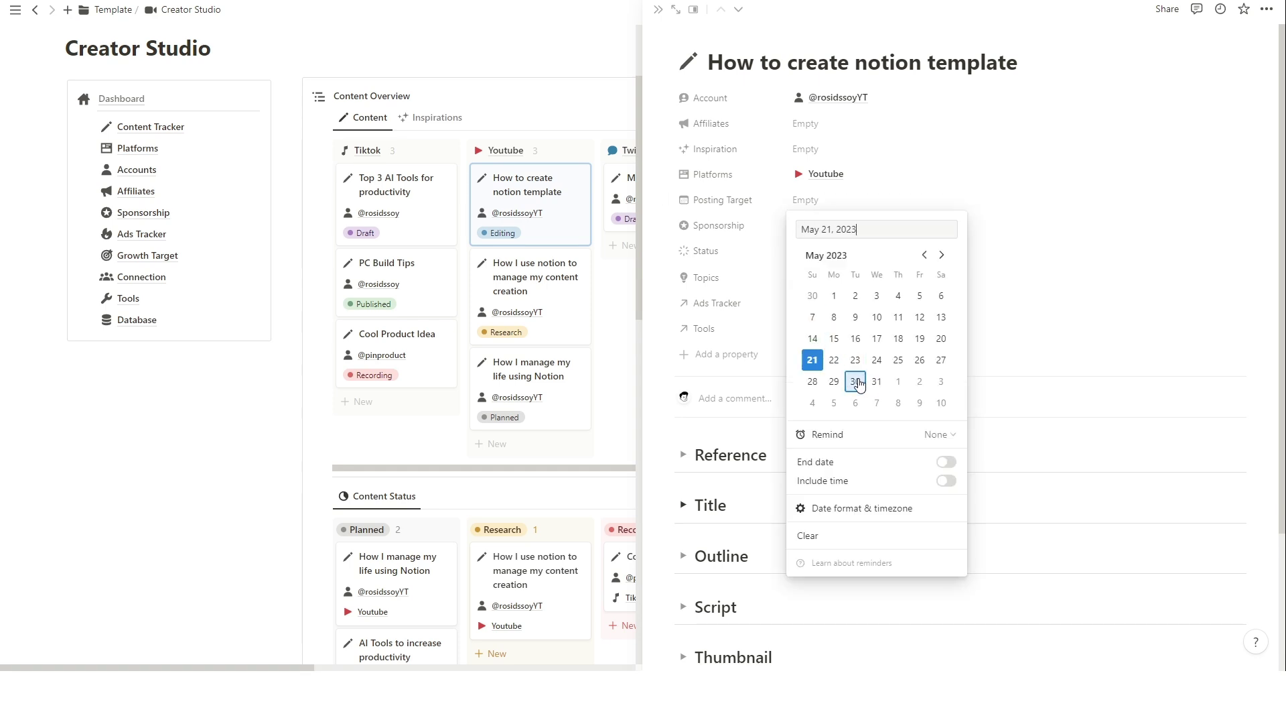
pyautogui.click(856, 382)
pyautogui.click(1074, 240)
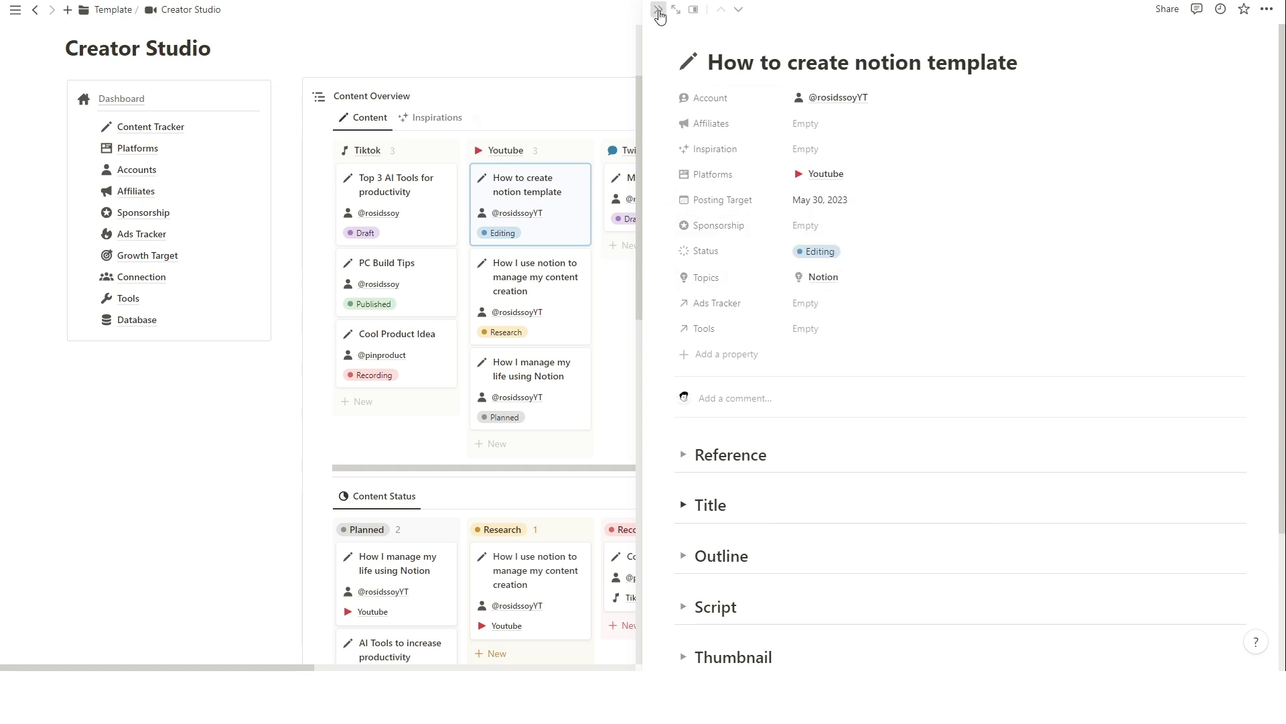
pyautogui.click(657, 9)
pyautogui.scroll(-10, 612, 382)
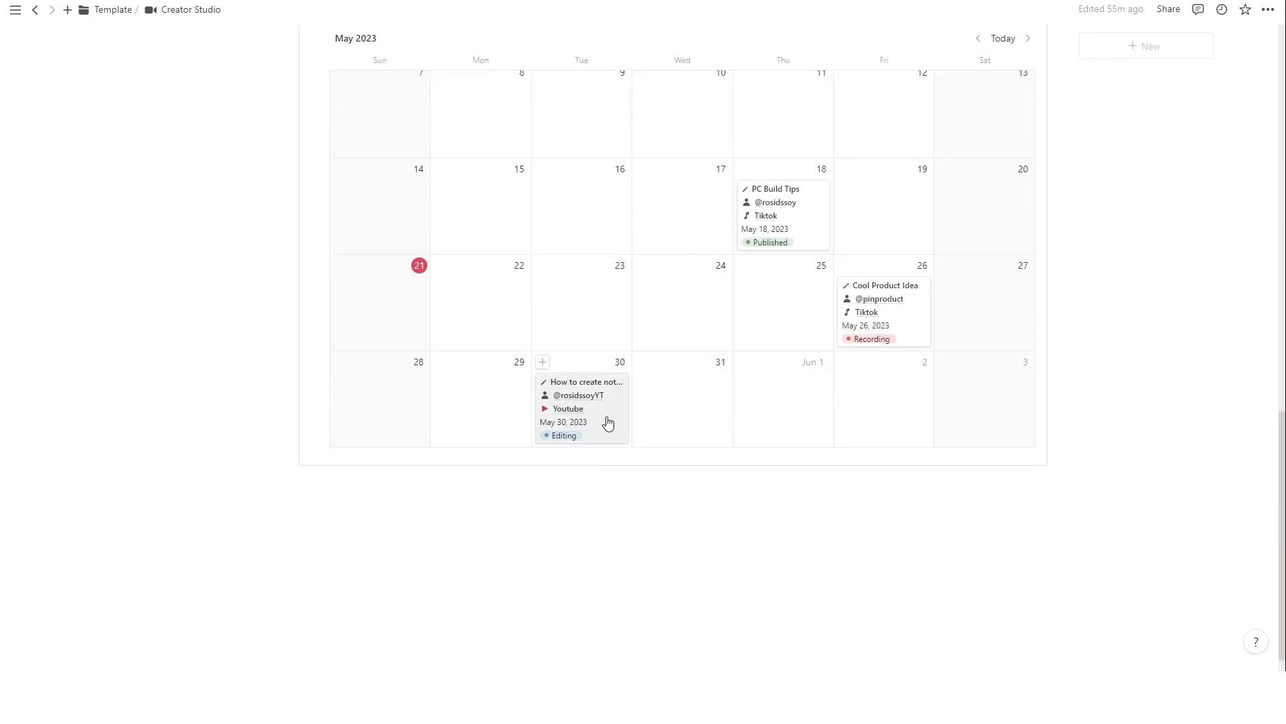
pyautogui.moveTo(608, 422); pyautogui.dragTo(690, 410)
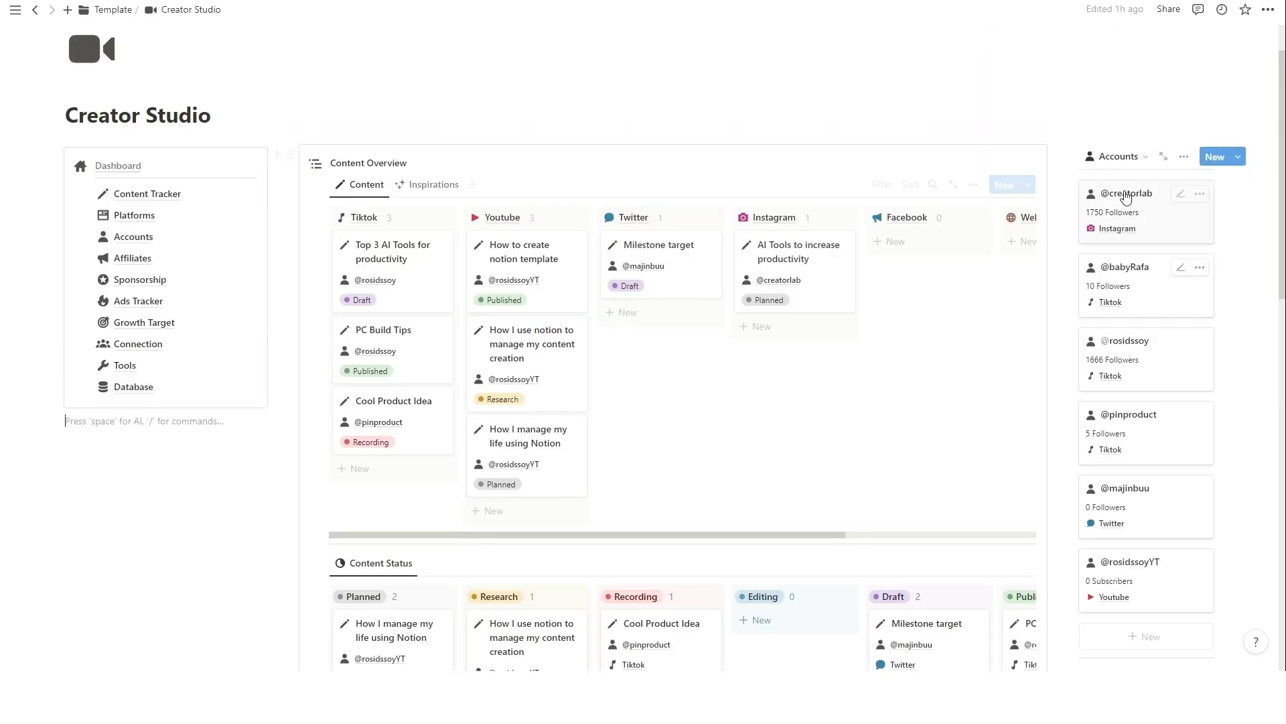
# Create a new account named MajinBuu on the Youtube platform.
pyautogui.scroll(-2, 1129, 245)
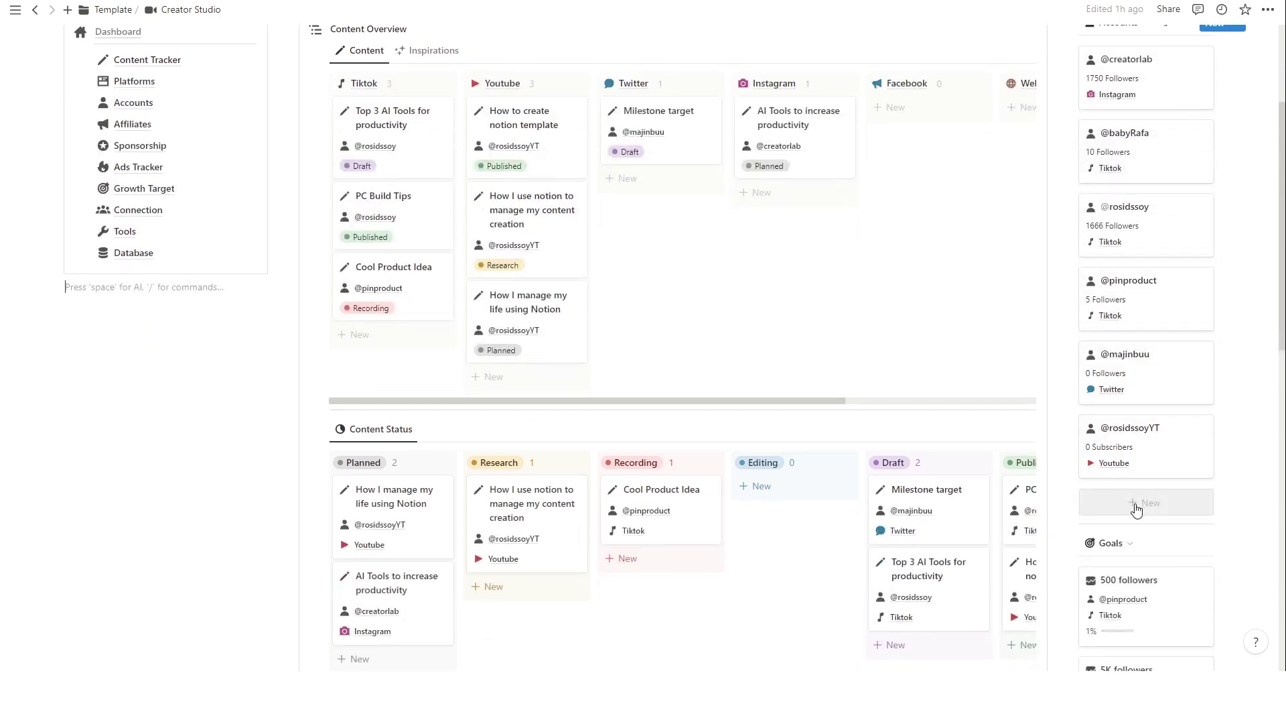
pyautogui.click(1137, 509)
pyautogui.tripleClick(793, 62)
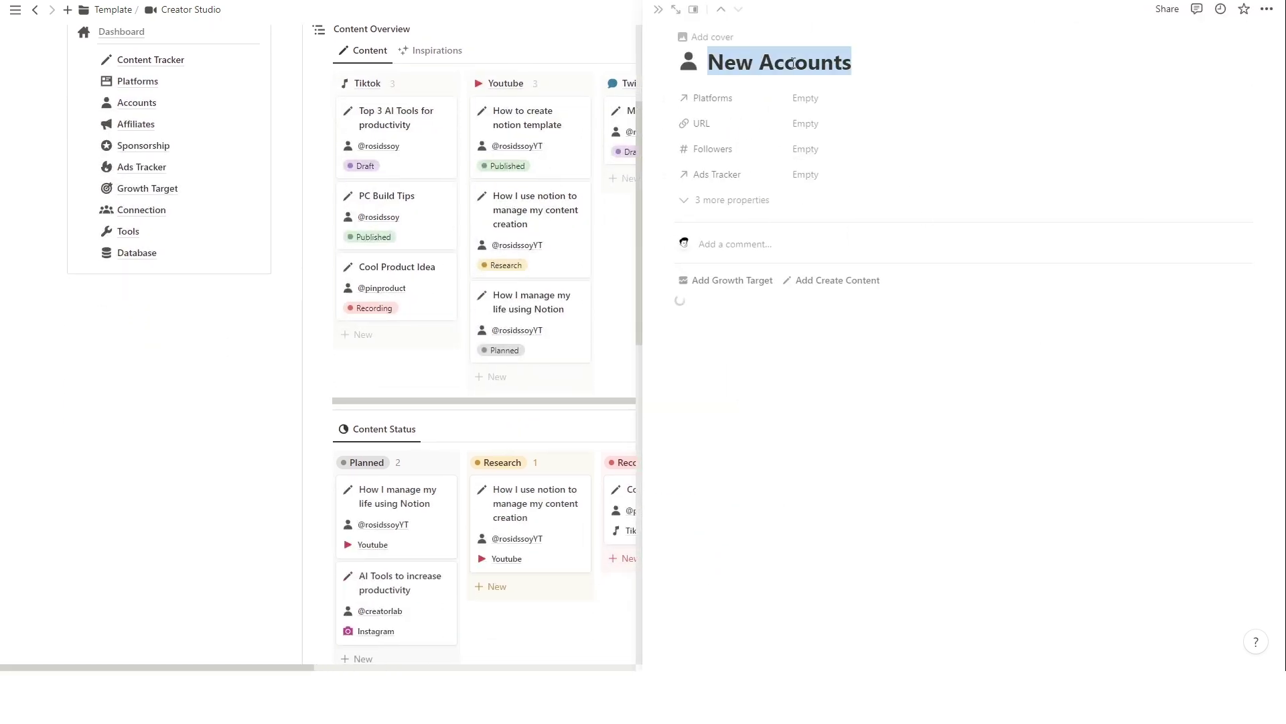
pyautogui.write('MajinBuu')
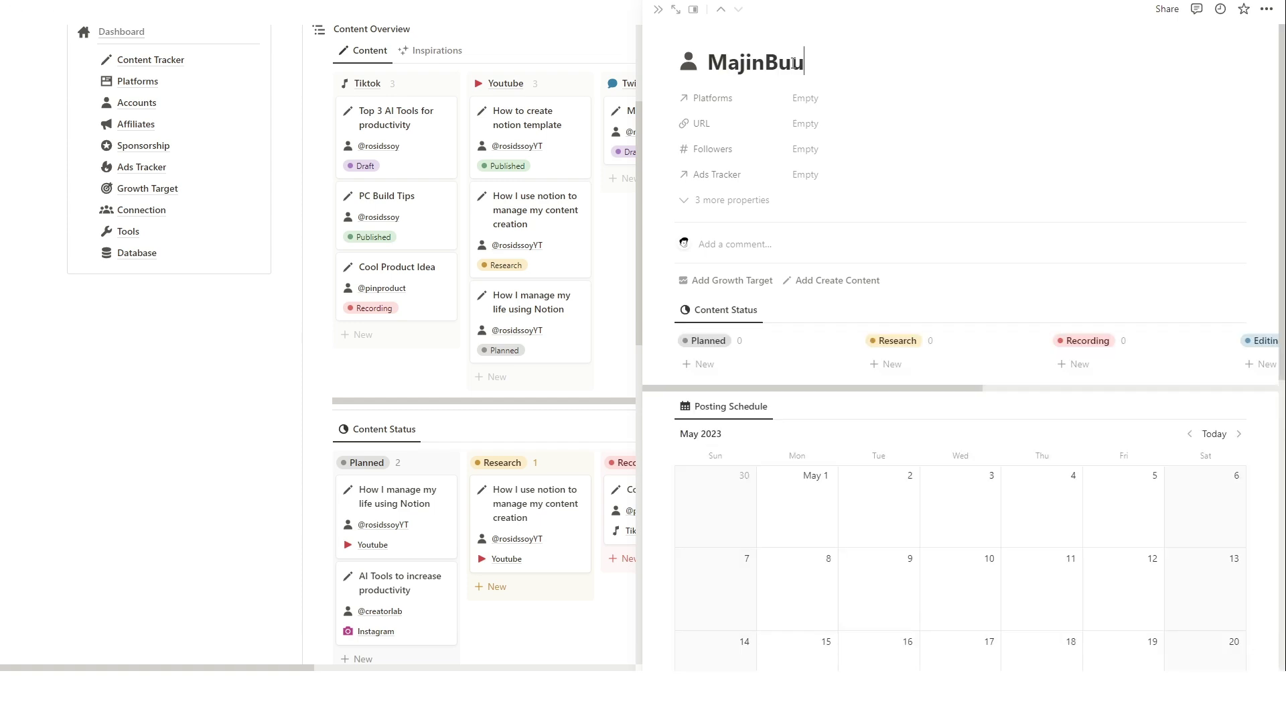
pyautogui.click(826, 99)
pyautogui.click(830, 138)
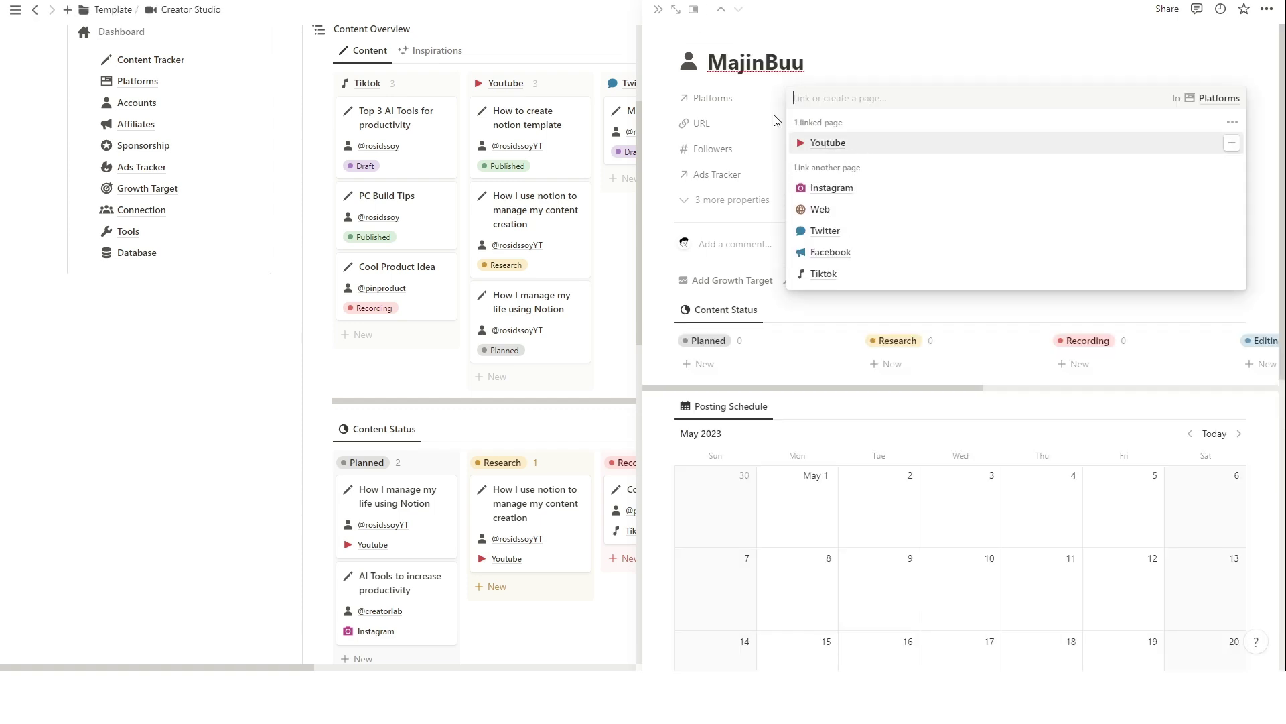
pyautogui.press('Escape')
# Enter the account's YouTube URL and a follower count of 0.
pyautogui.click(850, 134)
pyautogui.write('youtube.com/majinbuu')
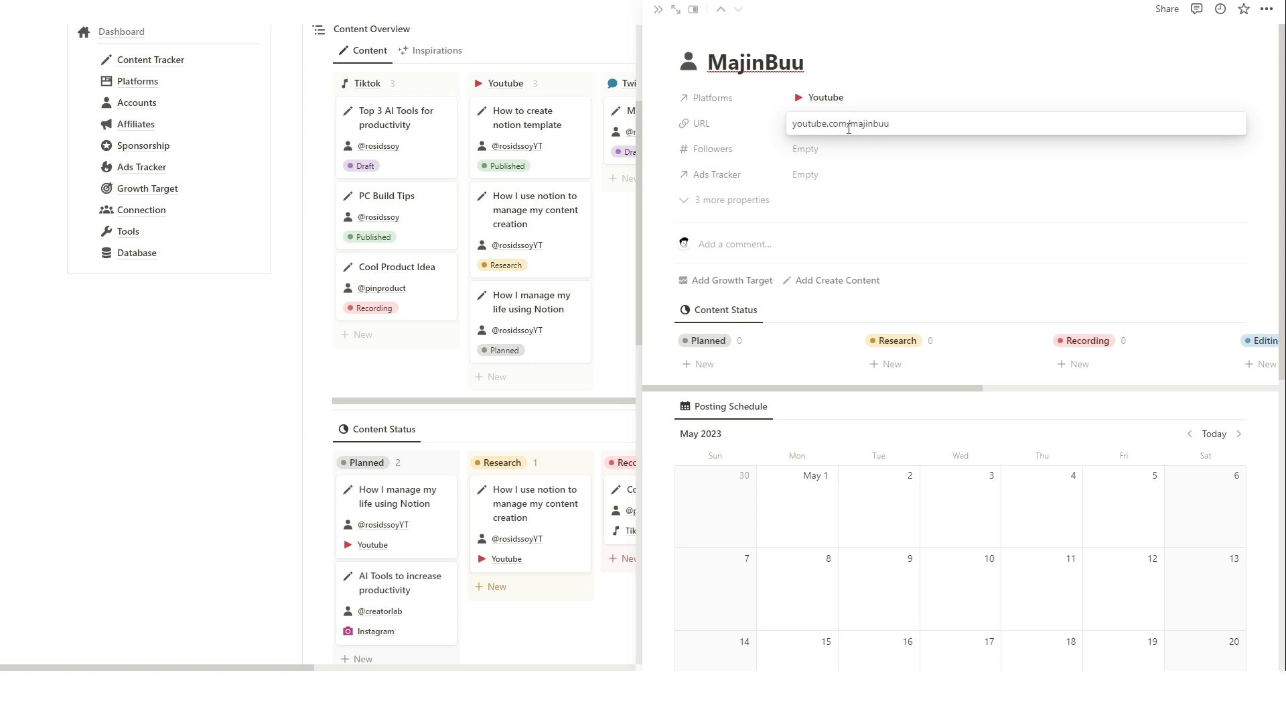
pyautogui.click(810, 157)
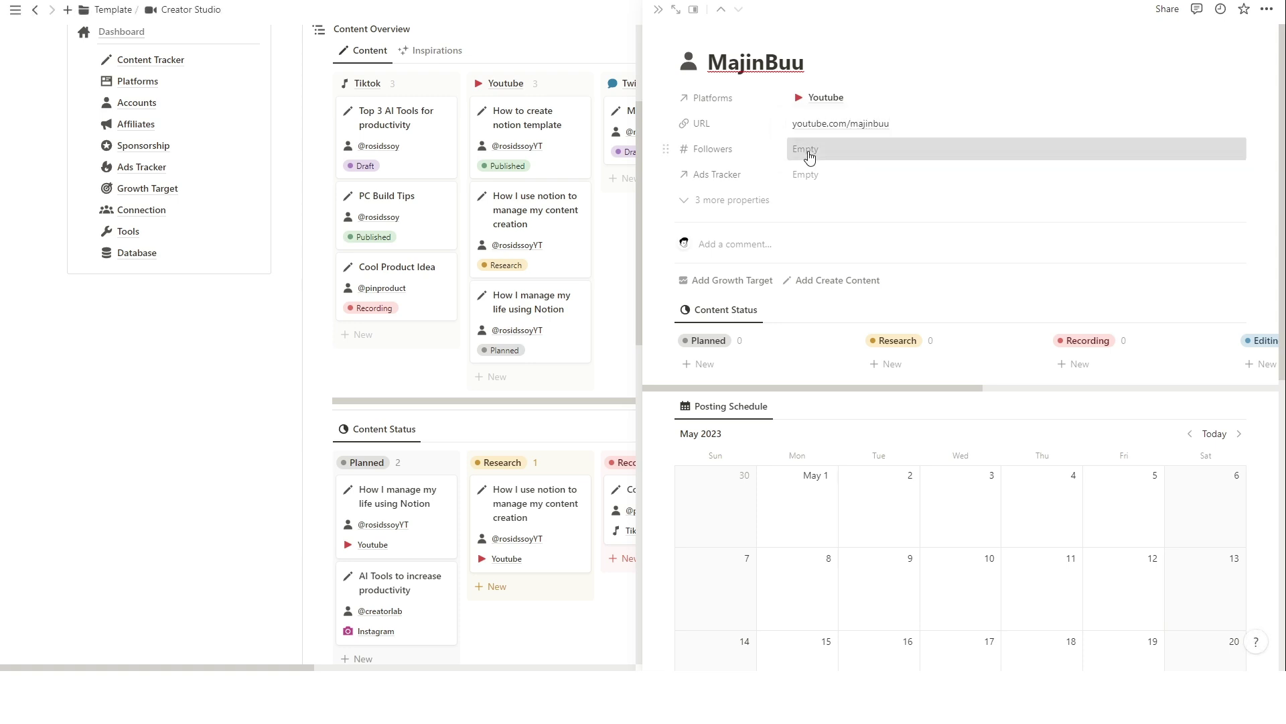
pyautogui.click(810, 152)
pyautogui.click(737, 201)
pyautogui.click(733, 201)
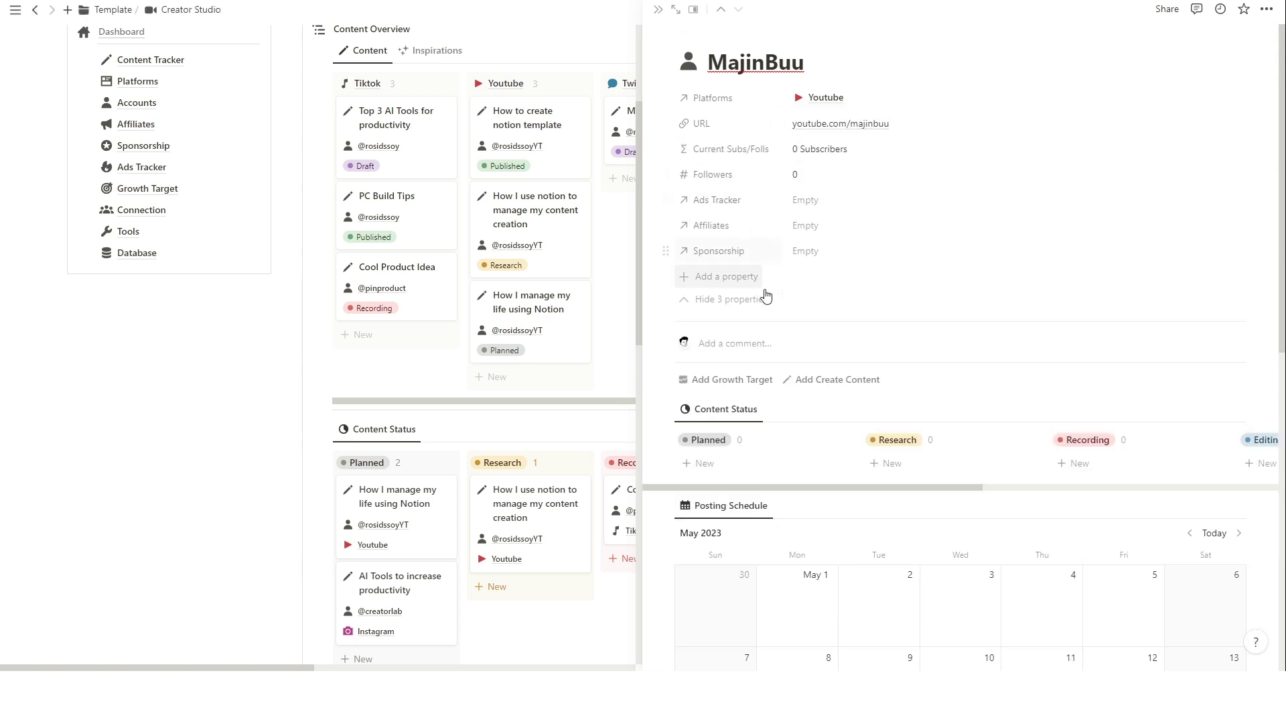
pyautogui.click(709, 303)
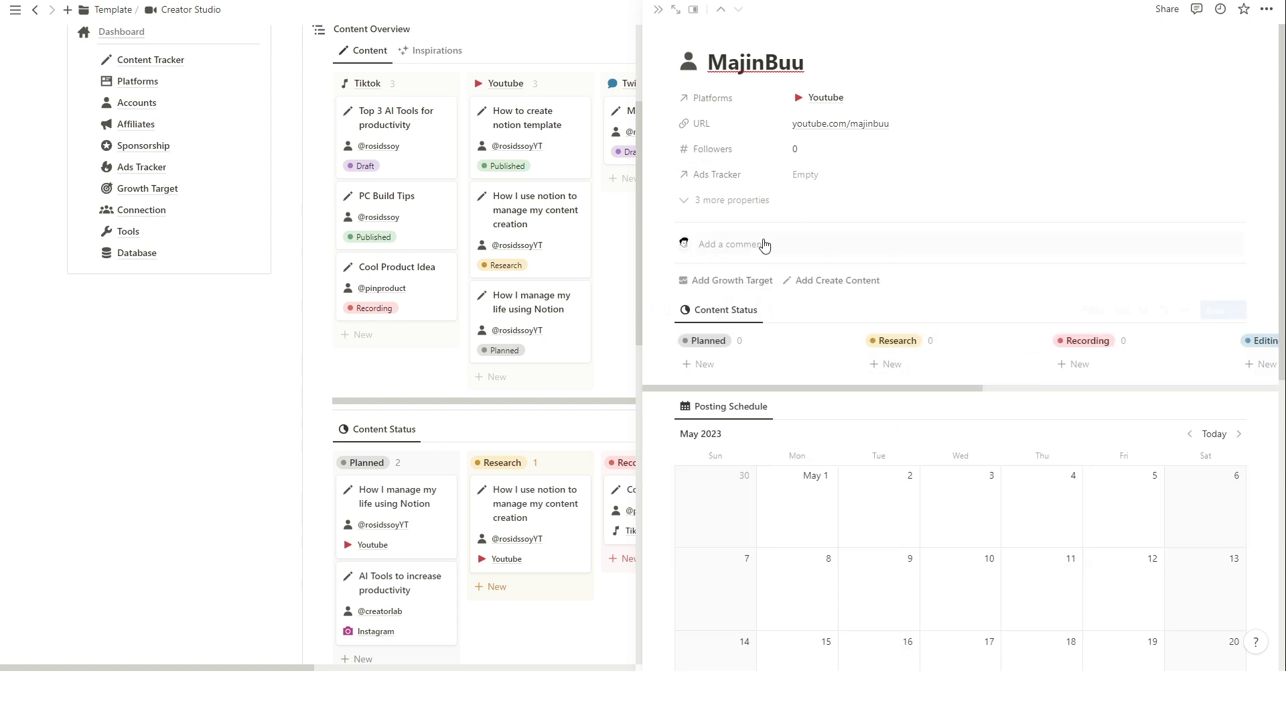
# Close the MajinBuu account panel and scroll back to the top of the page.
pyautogui.scroll(-3, 836, 308)
pyautogui.scroll(-1, 841, 258)
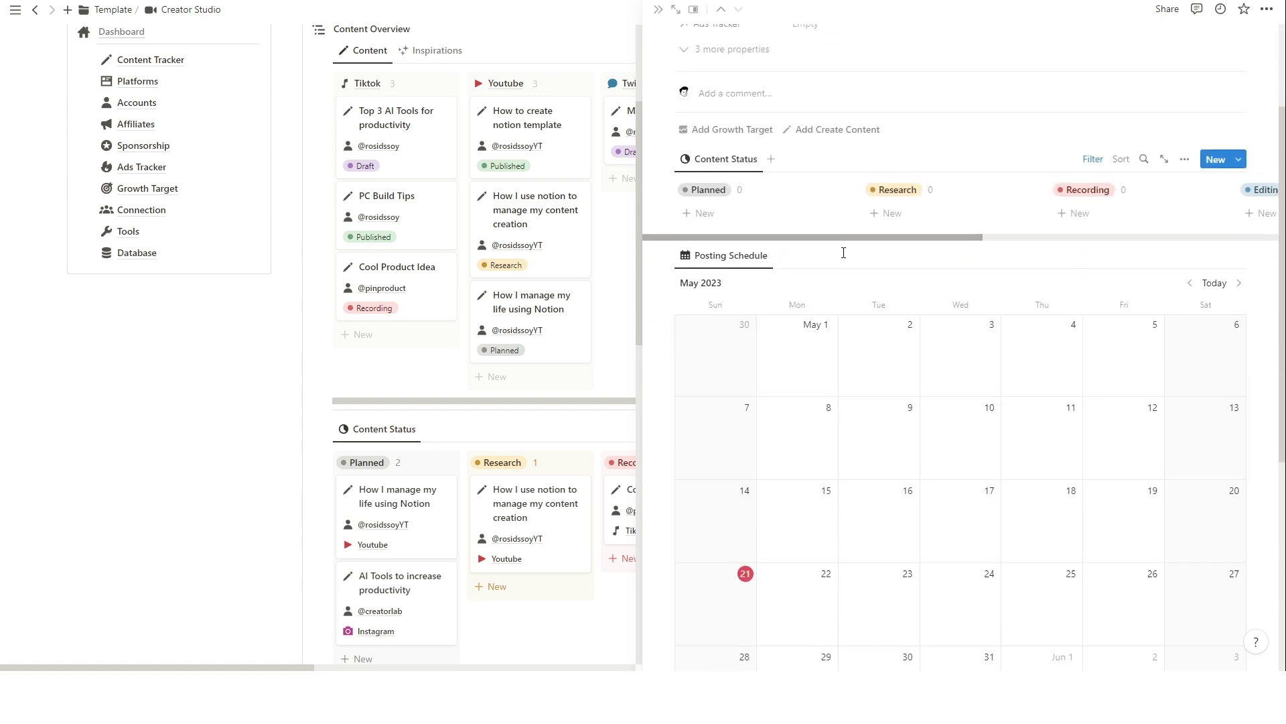
pyautogui.scroll(3, 780, 179)
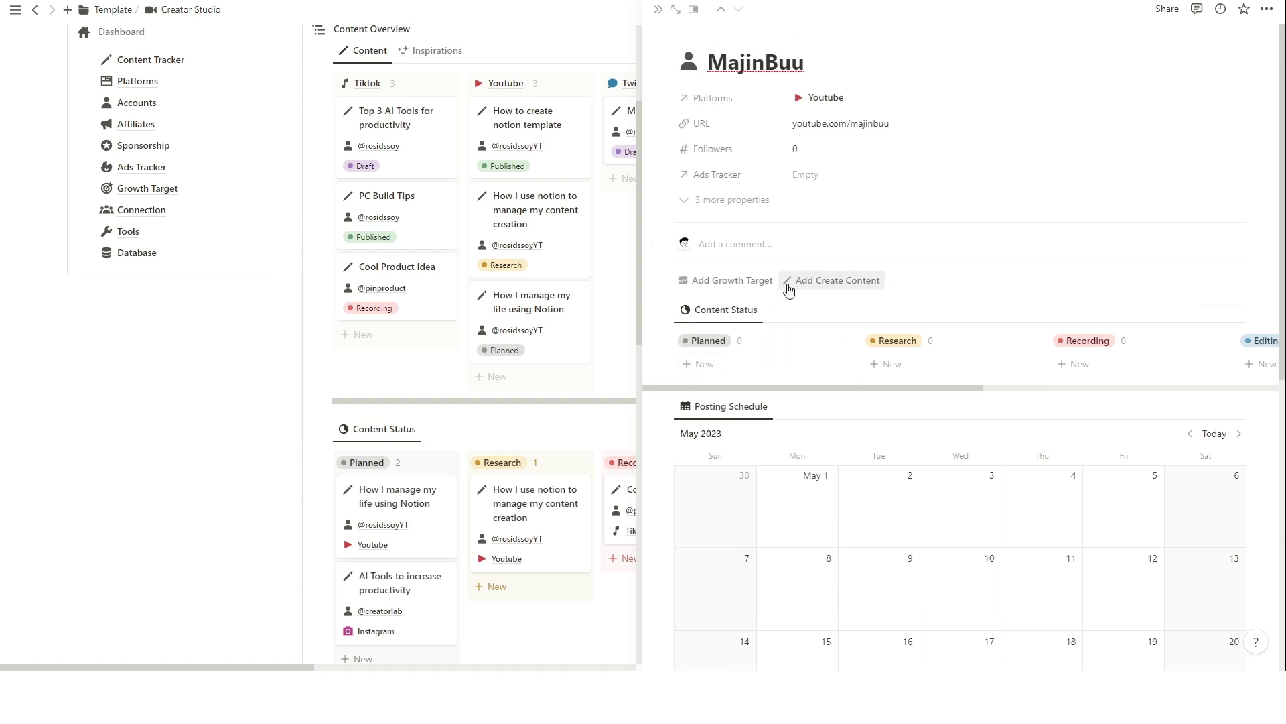
pyautogui.scroll(-3, 1045, 368)
pyautogui.scroll(-5, 1045, 367)
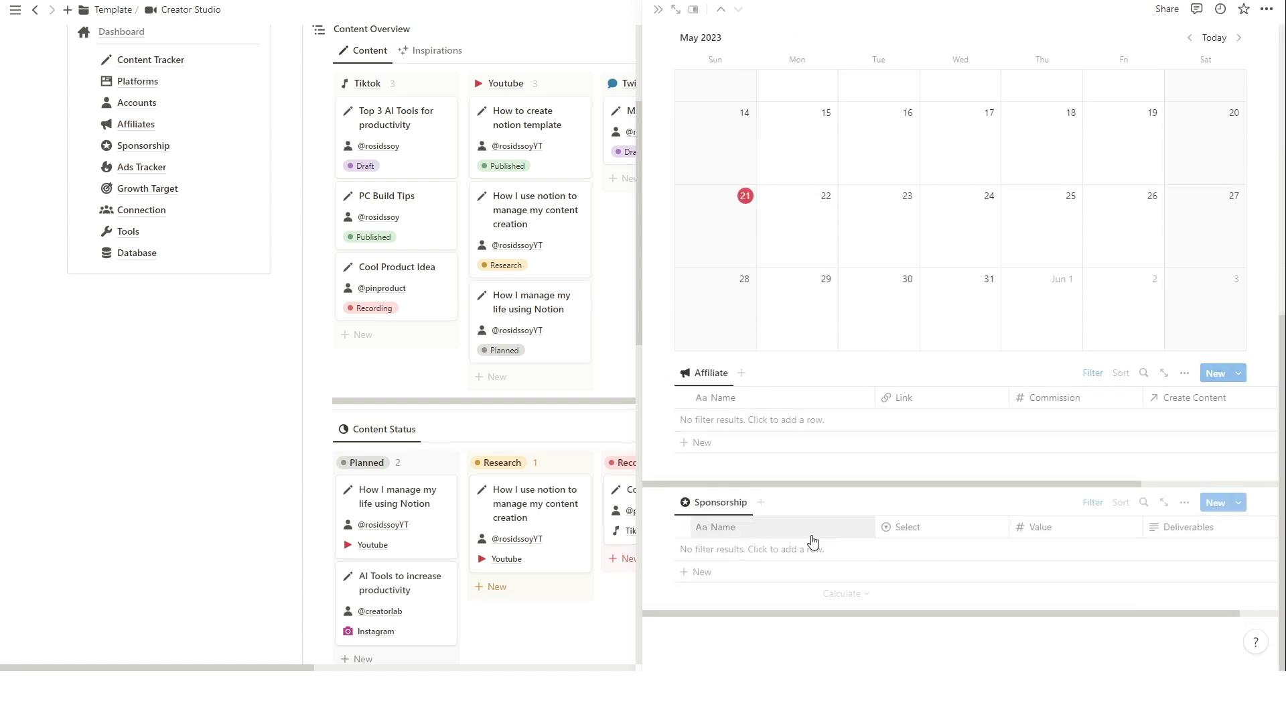
pyautogui.scroll(8, 831, 482)
pyautogui.click(658, 10)
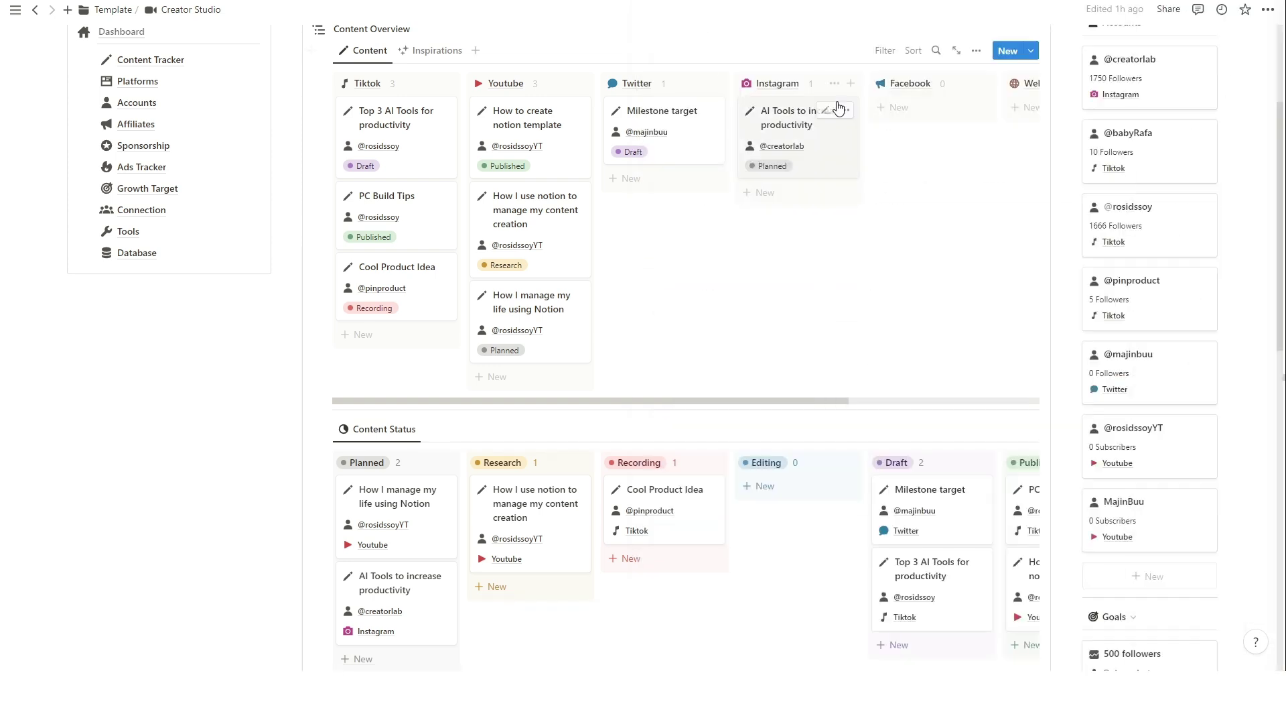
pyautogui.scroll(2, 114, 242)
# On the Accounts page, add a Youtube-column account card and start naming it Xman.
pyautogui.click(158, 244)
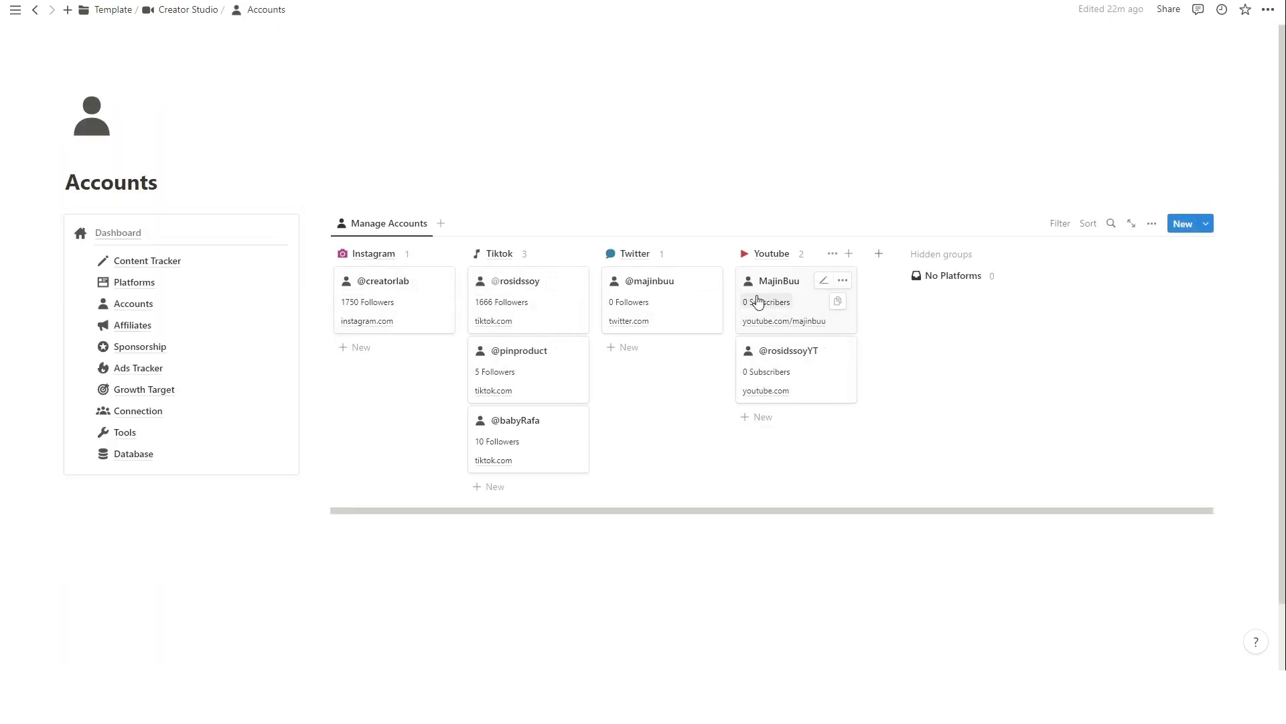
pyautogui.click(799, 427)
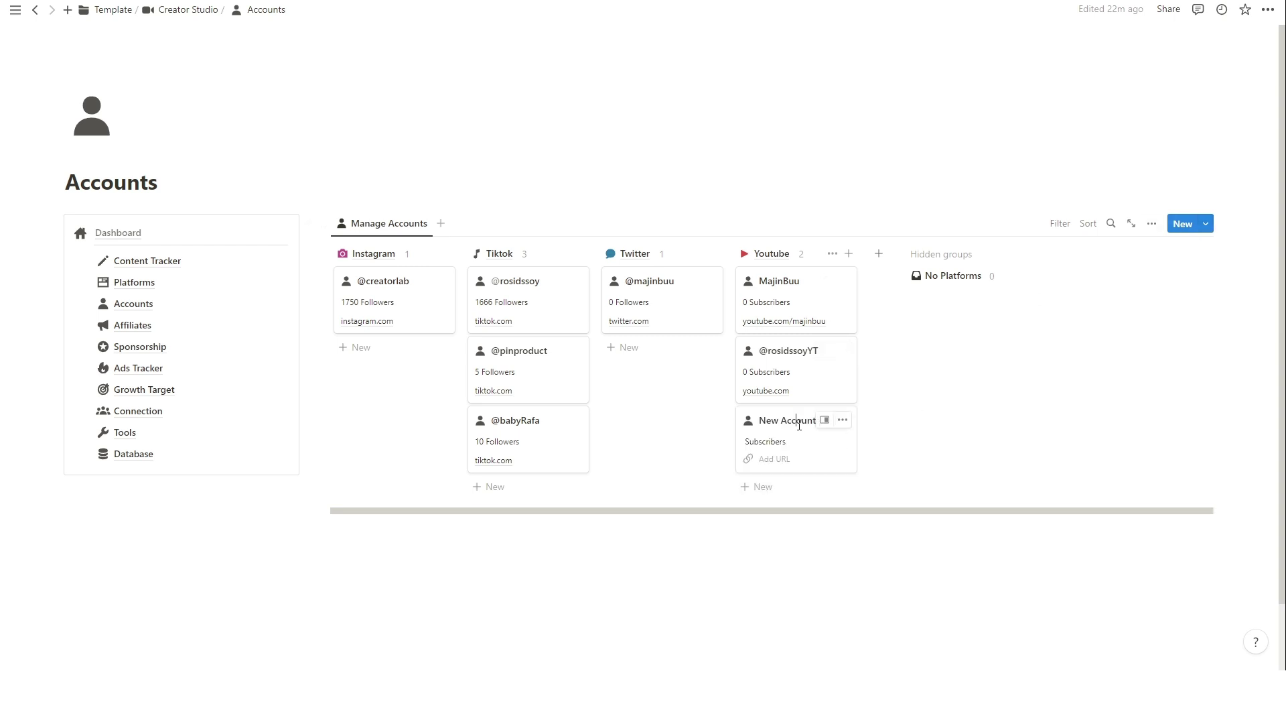
pyautogui.hotkey('ctrl', 'a')
pyautogui.write('X')
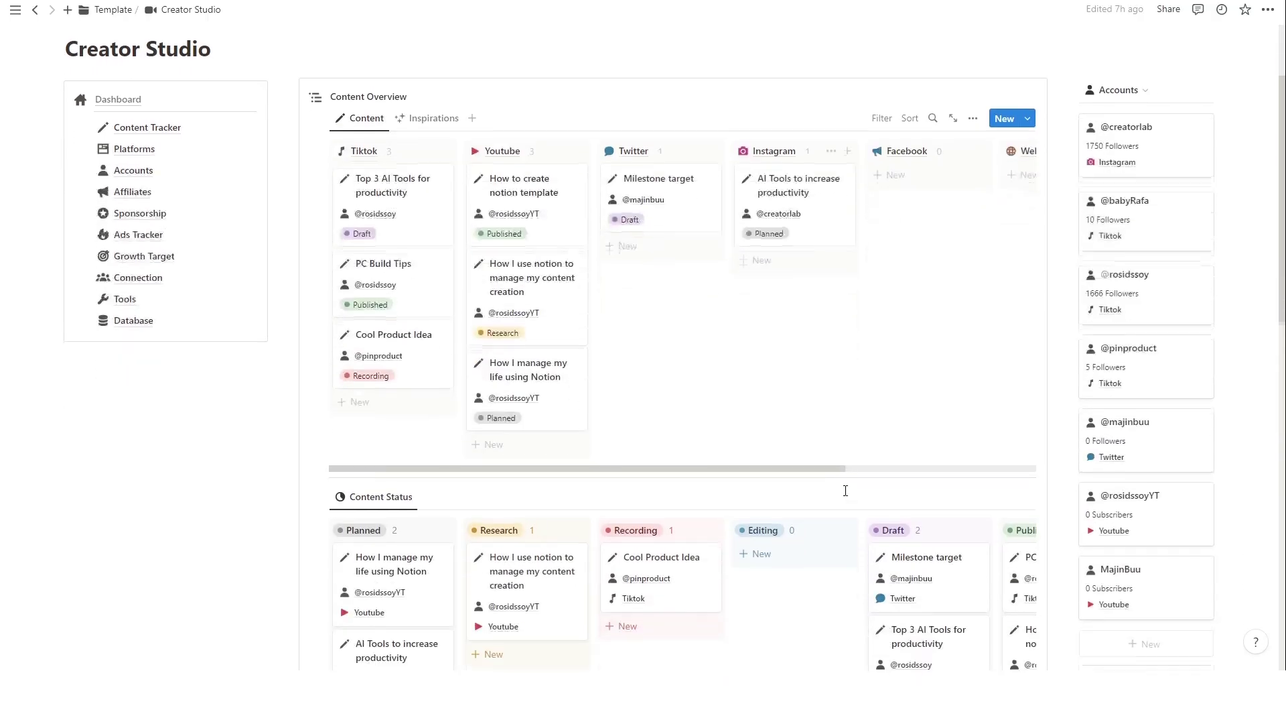
# Add a goal named '1M views' linked to the YouTube account.
pyautogui.scroll(-5, 883, 503)
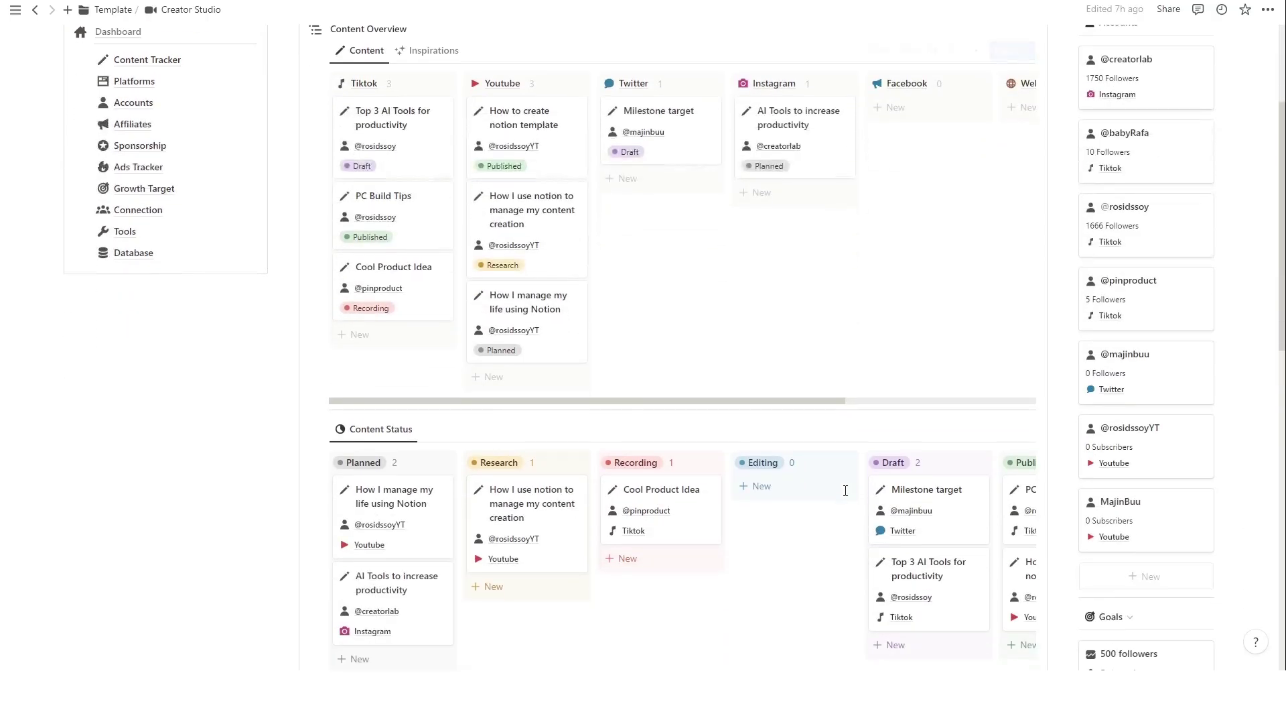
pyautogui.scroll(-1, 883, 503)
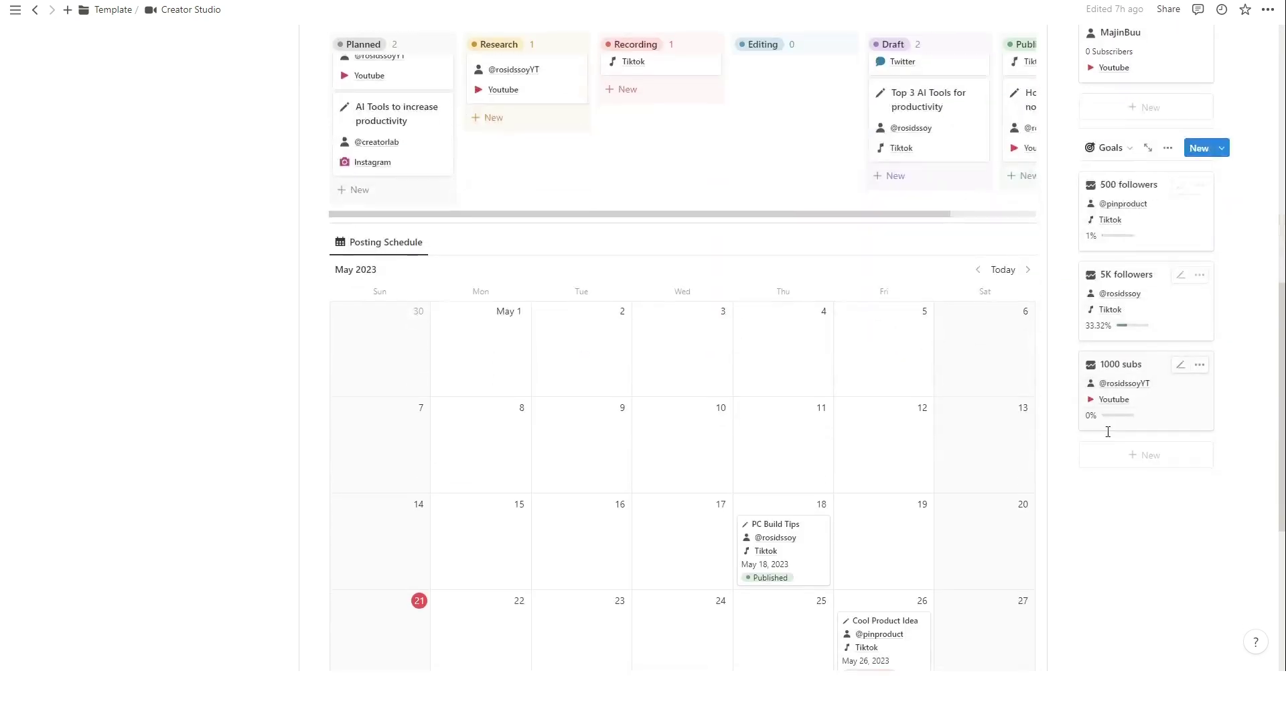
pyautogui.click(1163, 456)
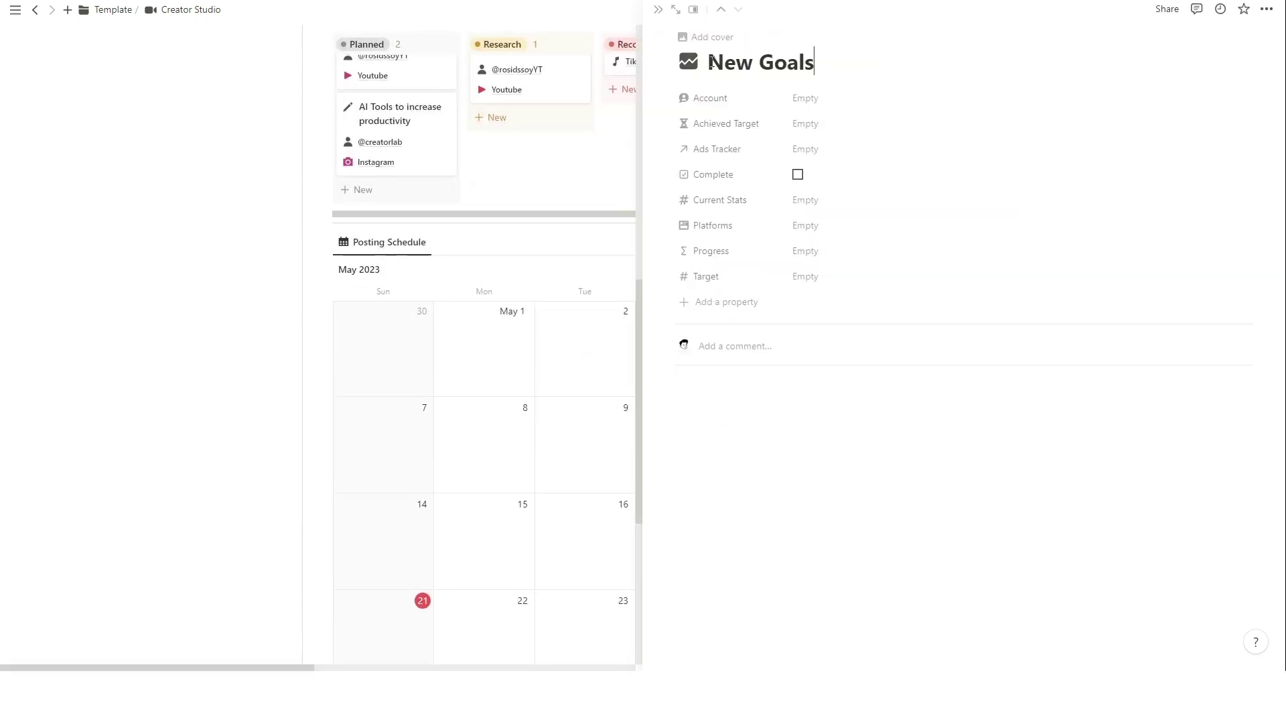
pyautogui.moveTo(711, 63); pyautogui.dragTo(818, 66)
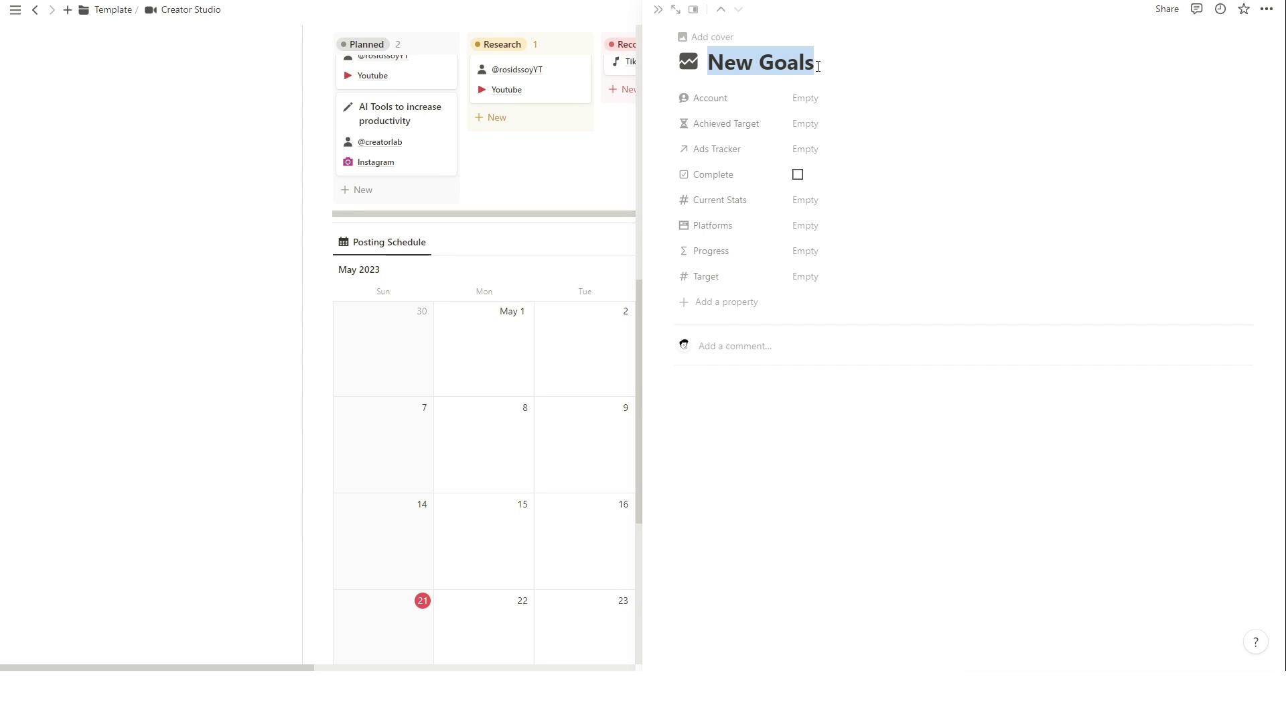
pyautogui.write('1M views')
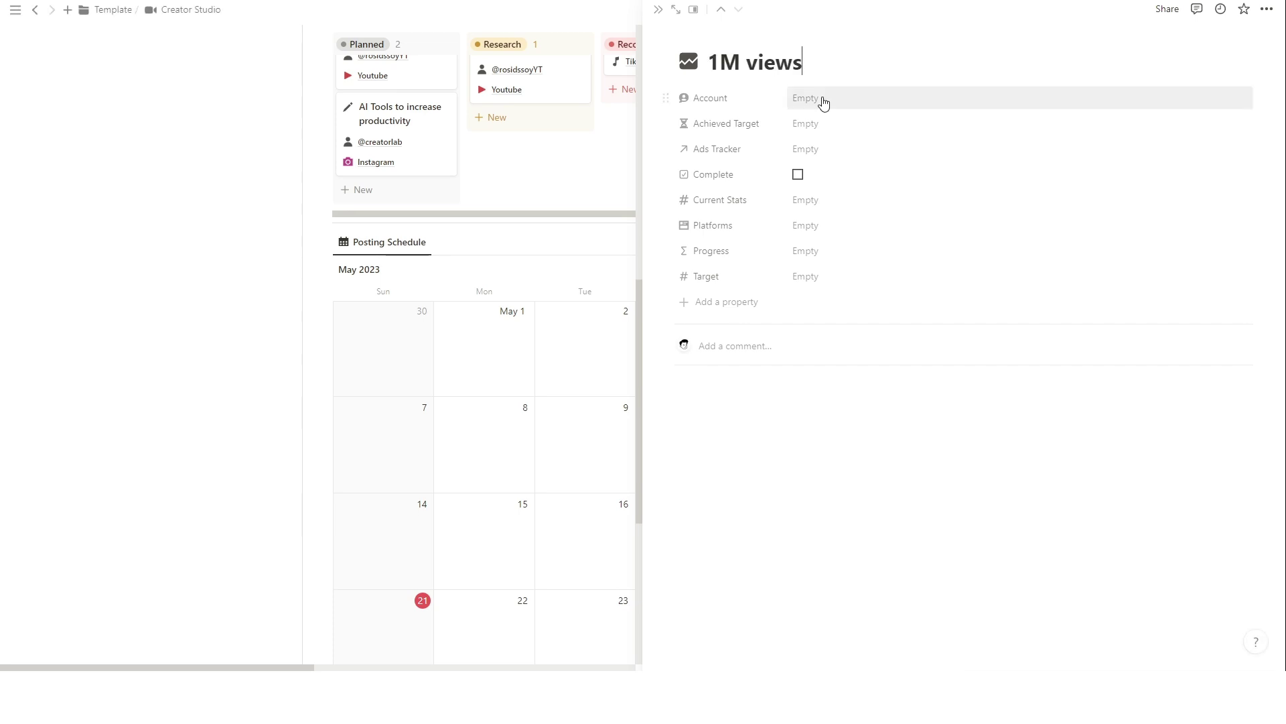
pyautogui.click(820, 101)
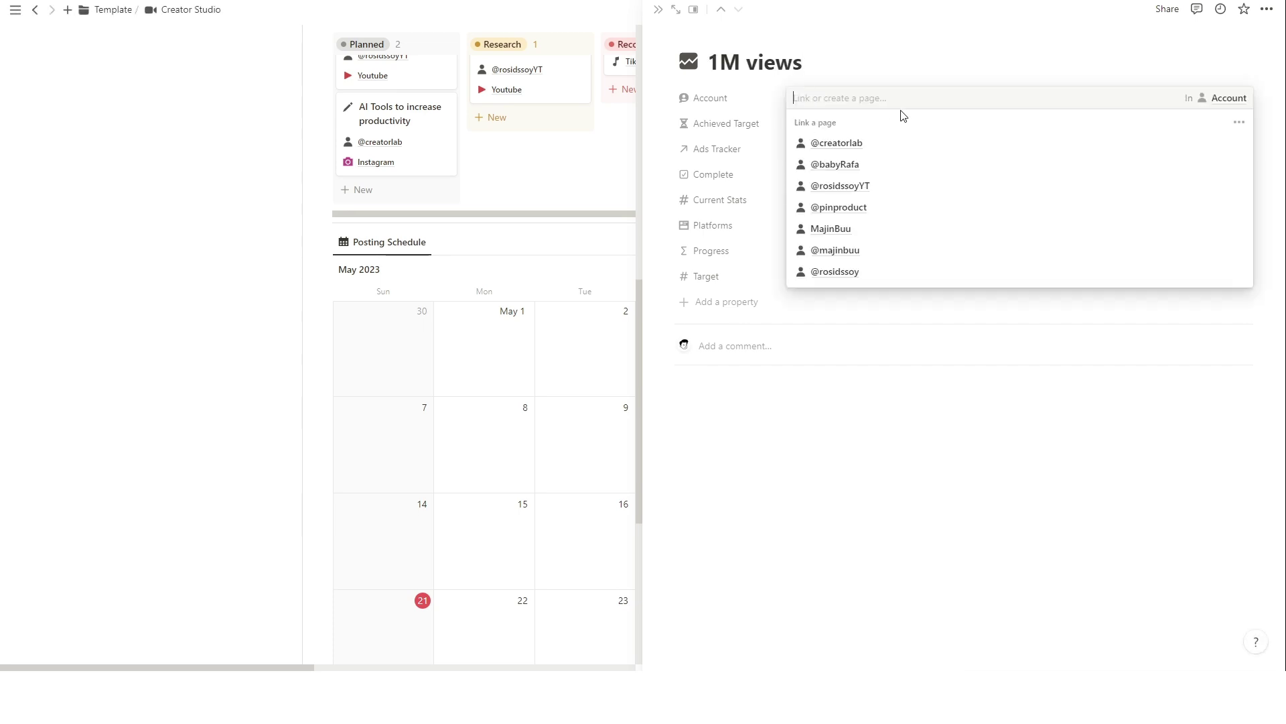
pyautogui.click(858, 189)
pyautogui.click(742, 163)
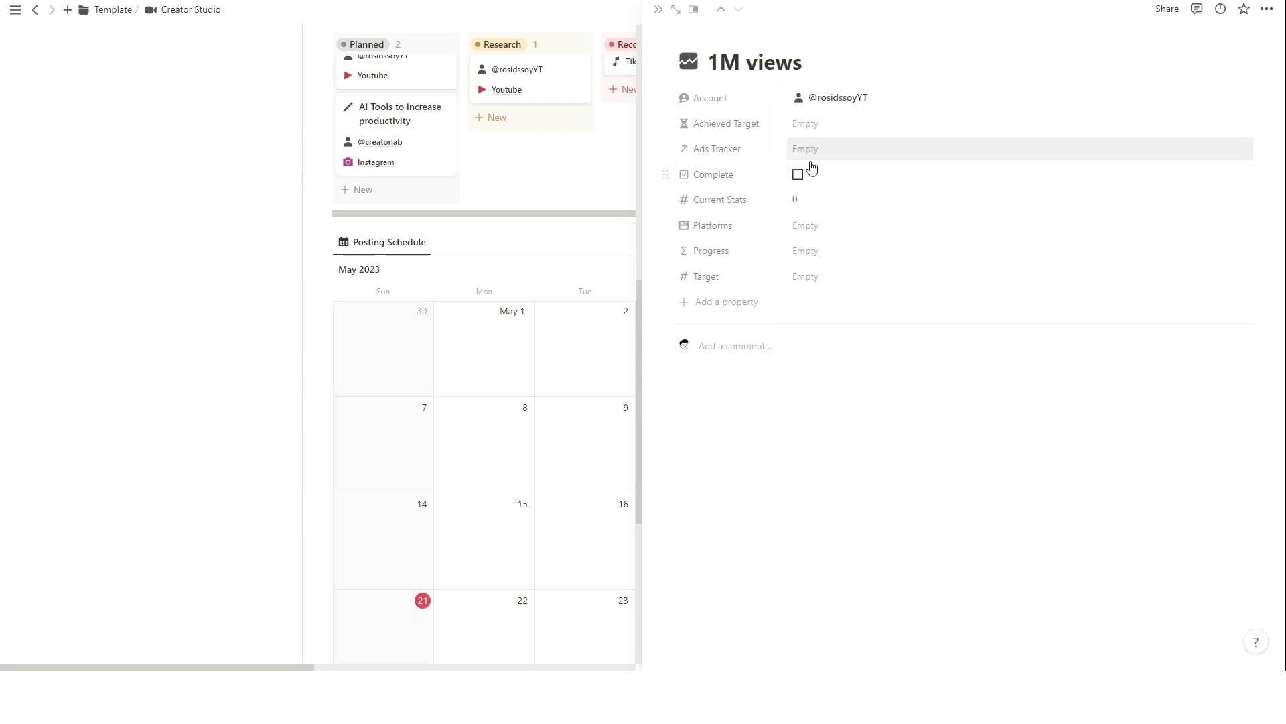
# Set the goal's platform to Youtube, target 1000000 and achieved target Q4, then close it.
pyautogui.click(820, 229)
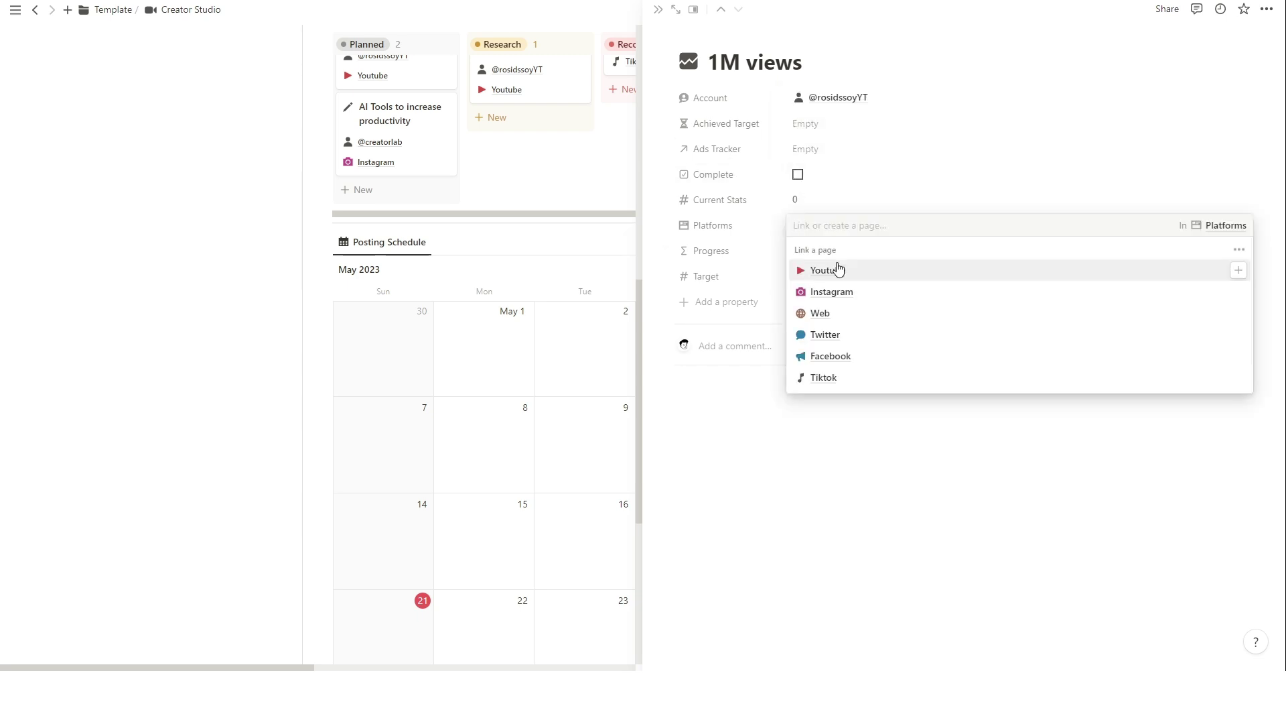
pyautogui.click(836, 268)
pyautogui.click(758, 437)
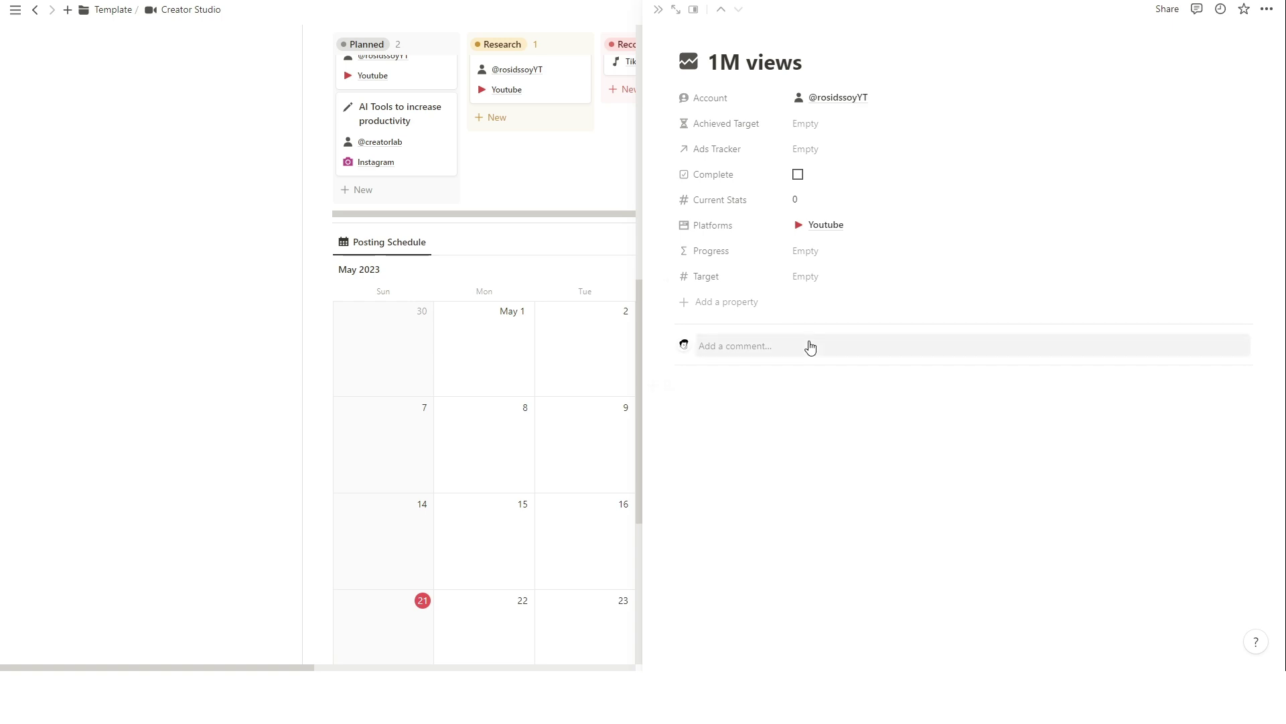
pyautogui.click(816, 276)
pyautogui.write('1000000')
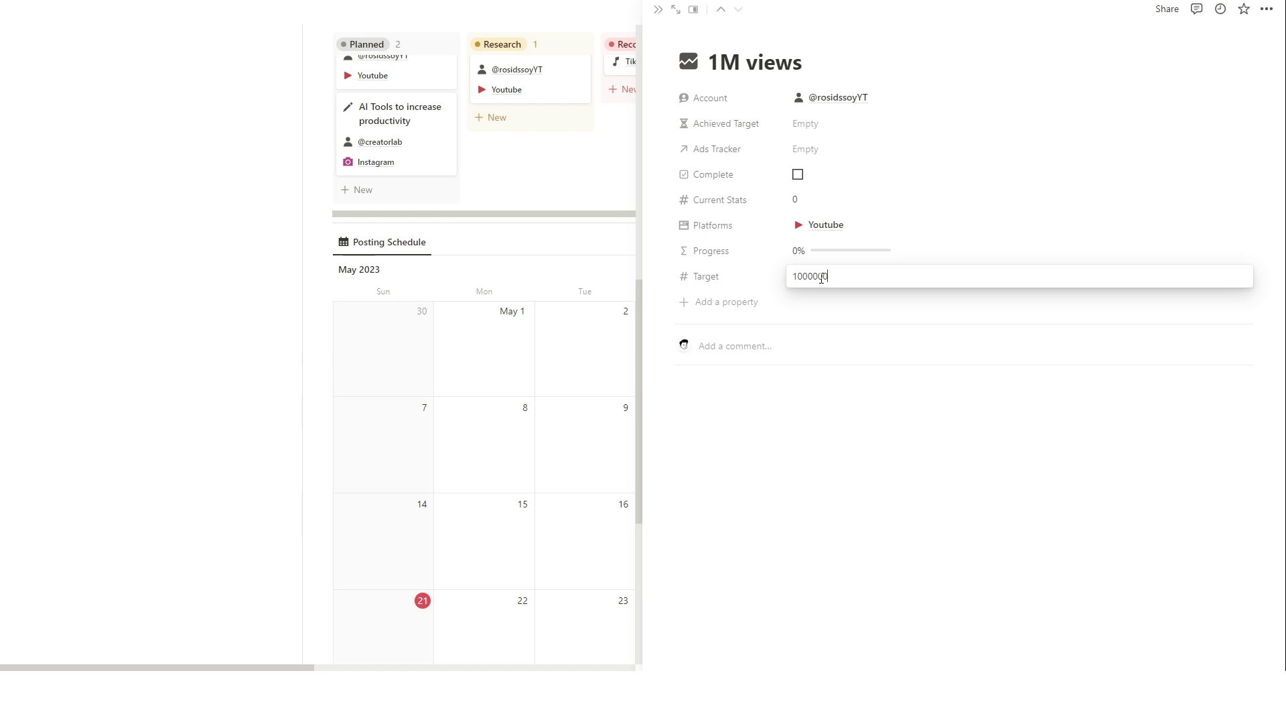
pyautogui.press('Return')
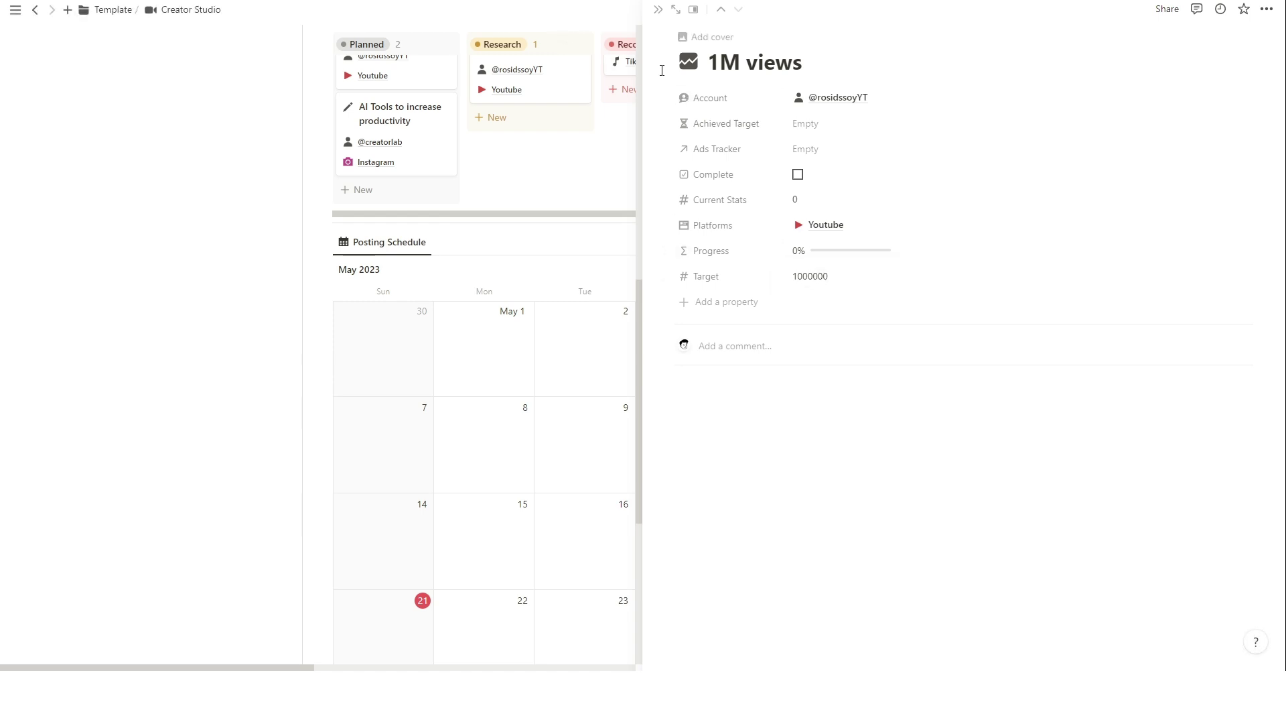
pyautogui.click(807, 123)
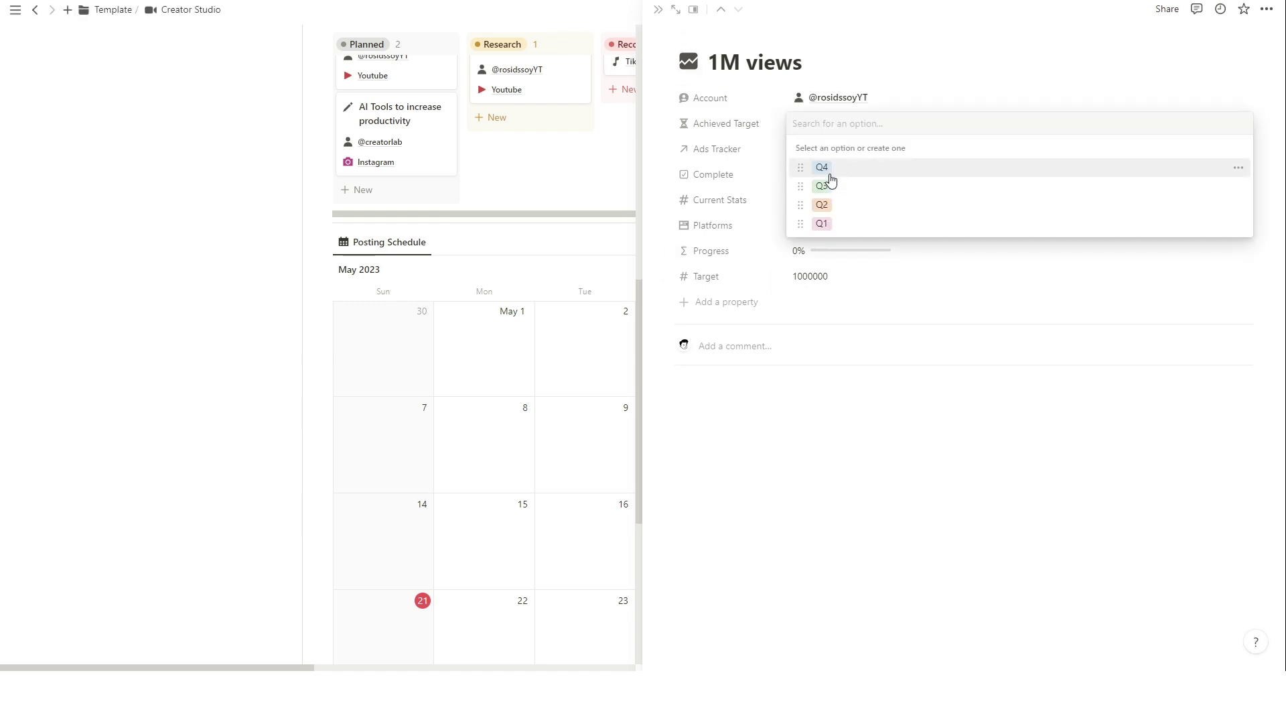
pyautogui.click(828, 171)
pyautogui.click(658, 9)
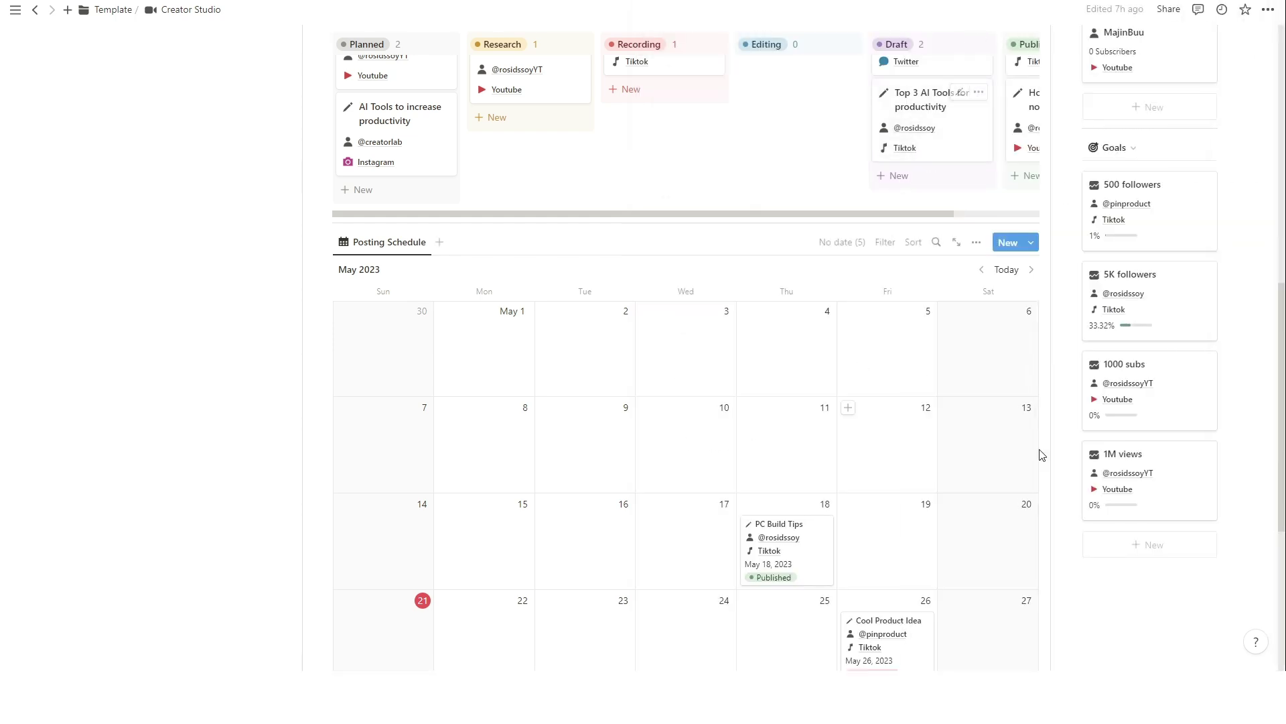
pyautogui.scroll(-2, 1139, 455)
pyautogui.scroll(1, 1139, 365)
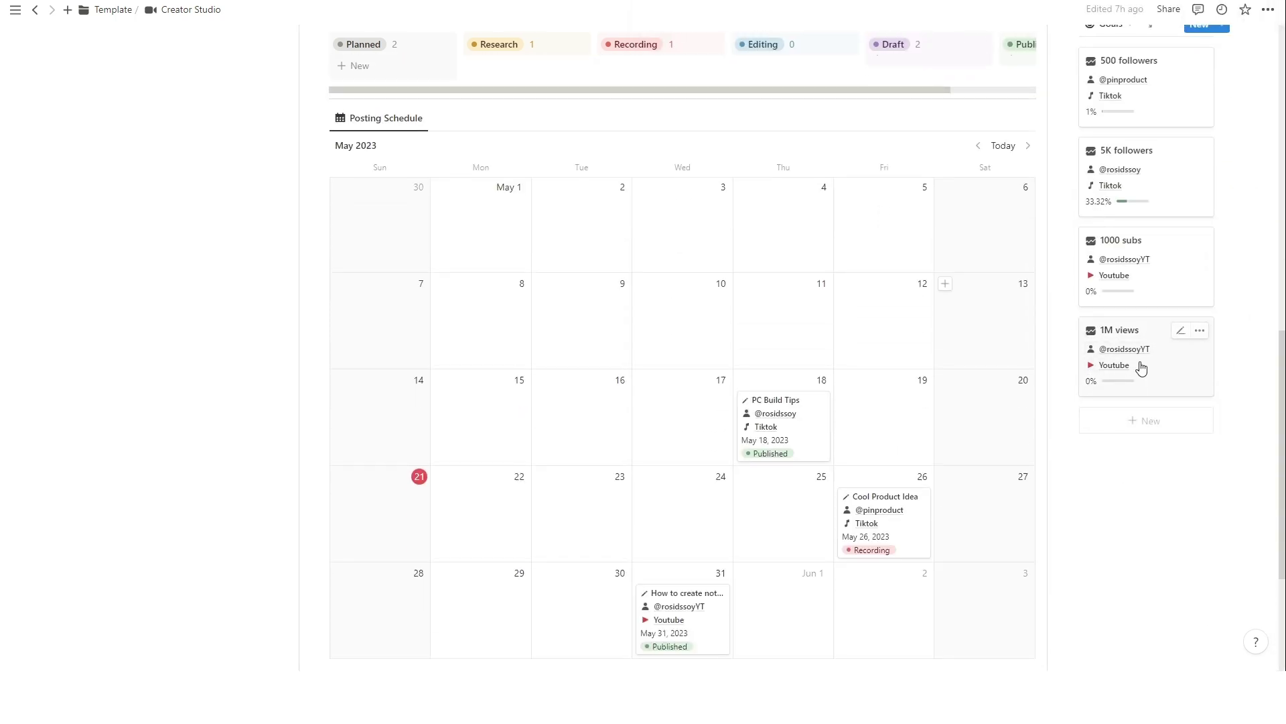
pyautogui.scroll(8, 221, 167)
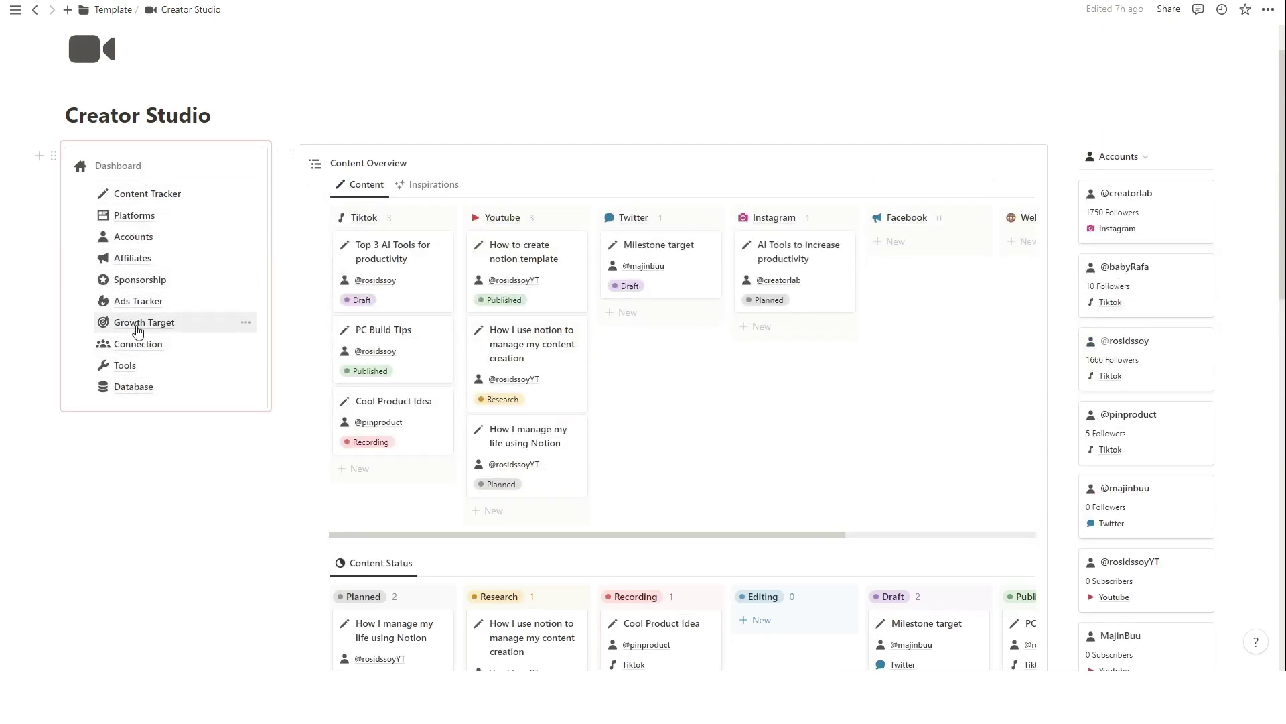
# In Growth Target, add a '1M views youtube' goal linked to the YouTube account.
pyautogui.click(137, 324)
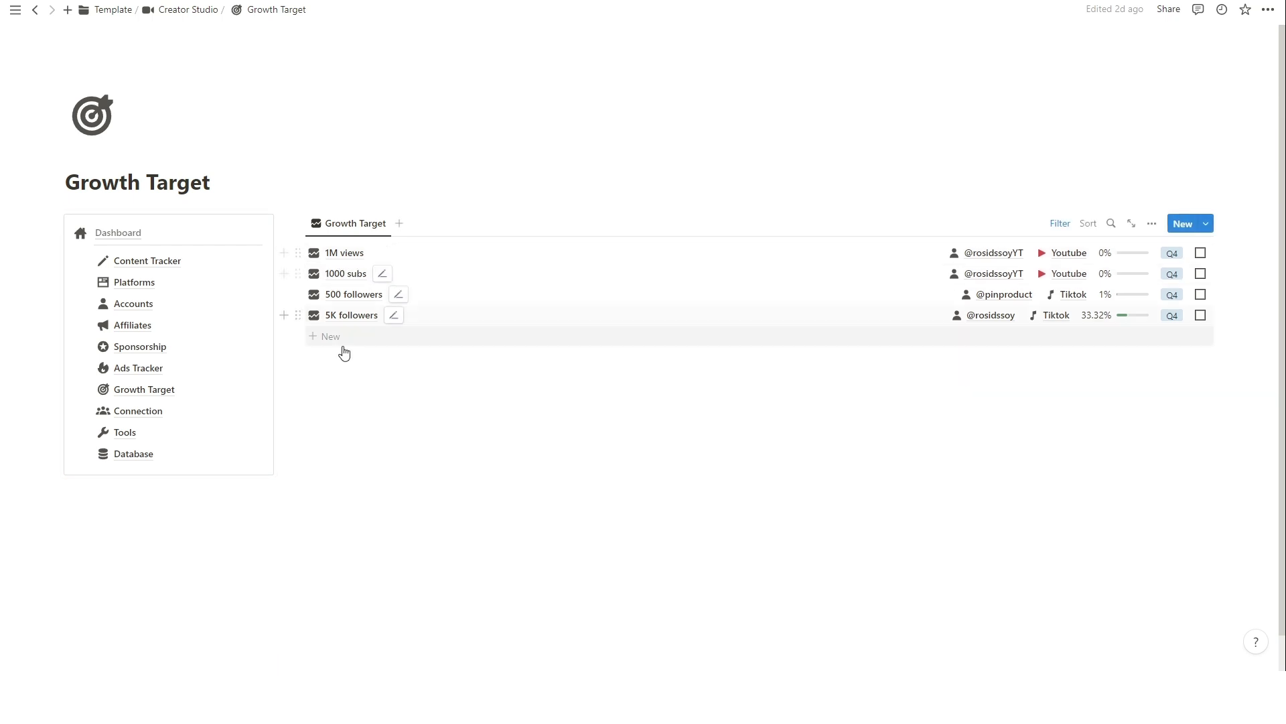
pyautogui.click(370, 339)
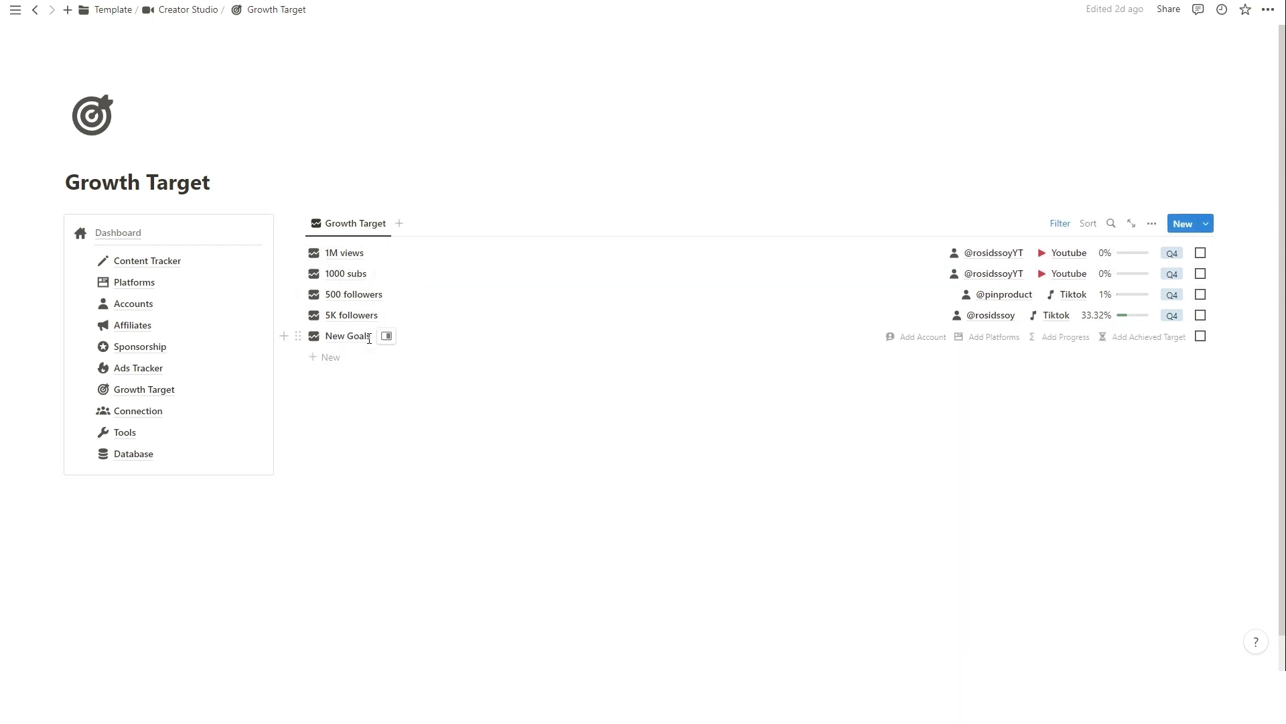
pyautogui.write('1M views')
pyautogui.click(1000, 339)
pyautogui.click(807, 99)
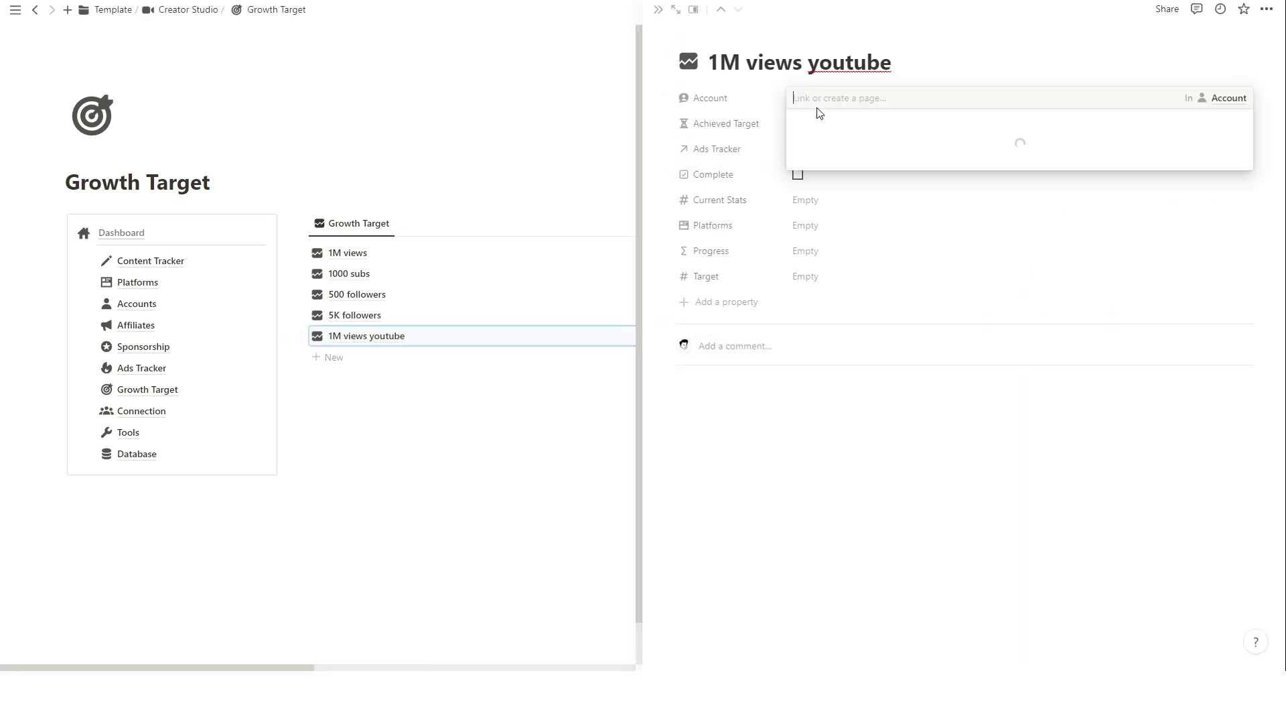
pyautogui.click(851, 141)
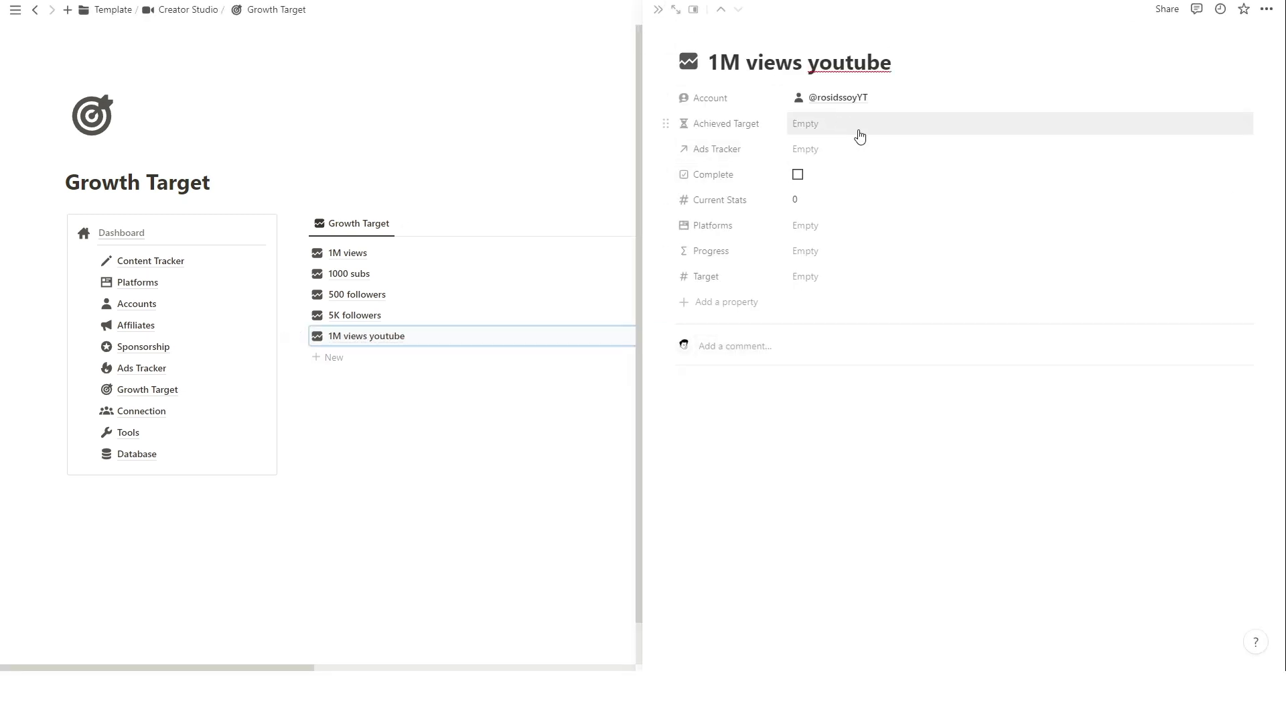
# Set its platform to Youtube and target 1000000, then delete the old '1M views' row.
pyautogui.click(824, 227)
pyautogui.click(854, 275)
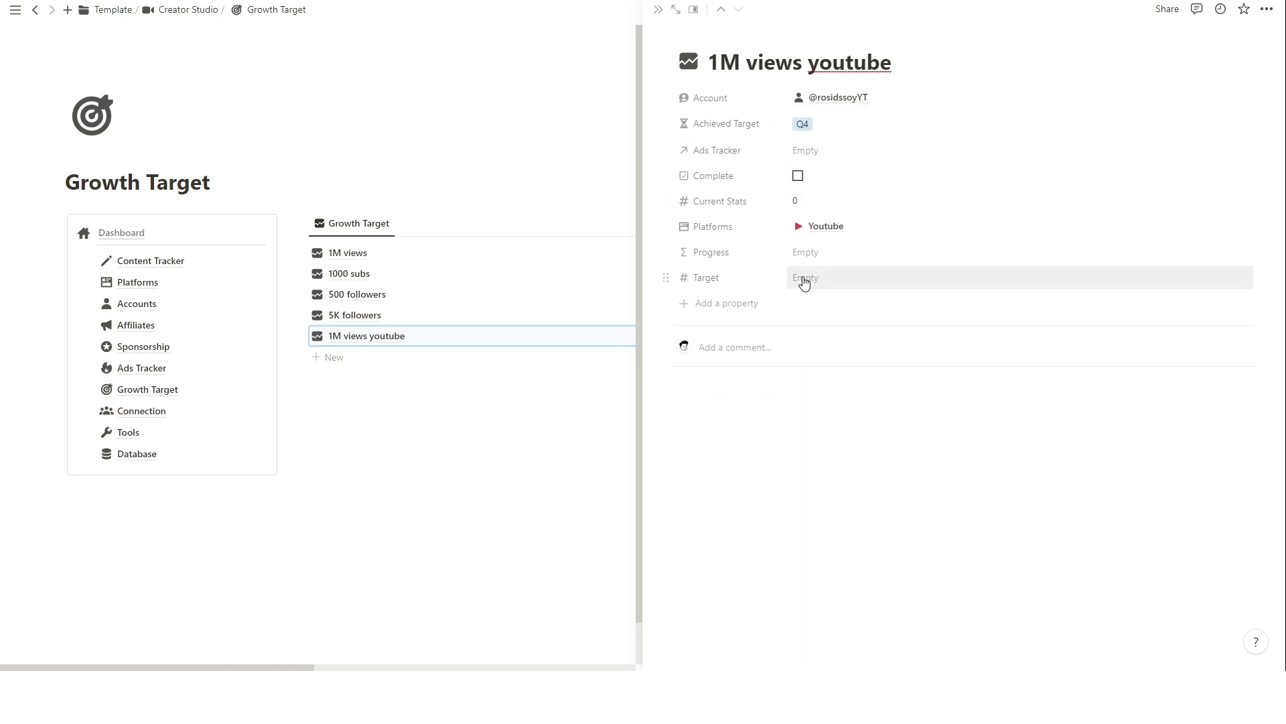
pyautogui.click(805, 281)
pyautogui.write('1000000')
pyautogui.press('Return')
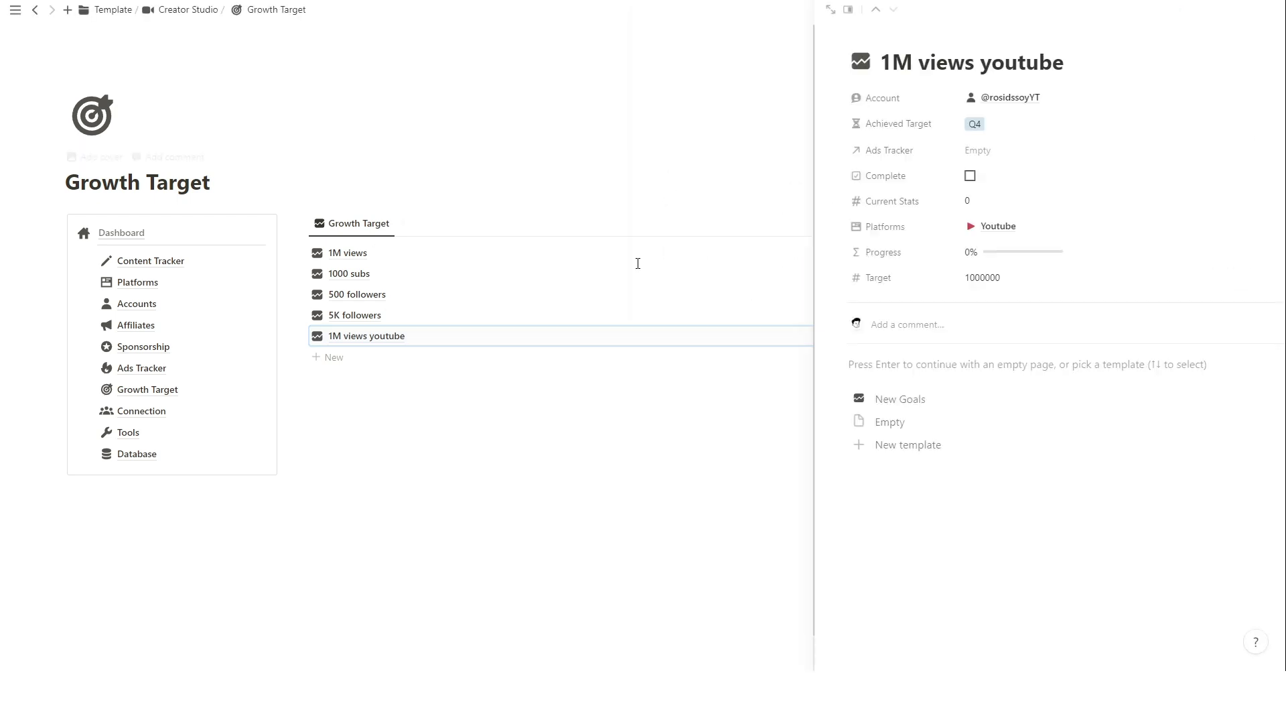
pyautogui.click(638, 264)
pyautogui.click(298, 253)
pyautogui.click(138, 157)
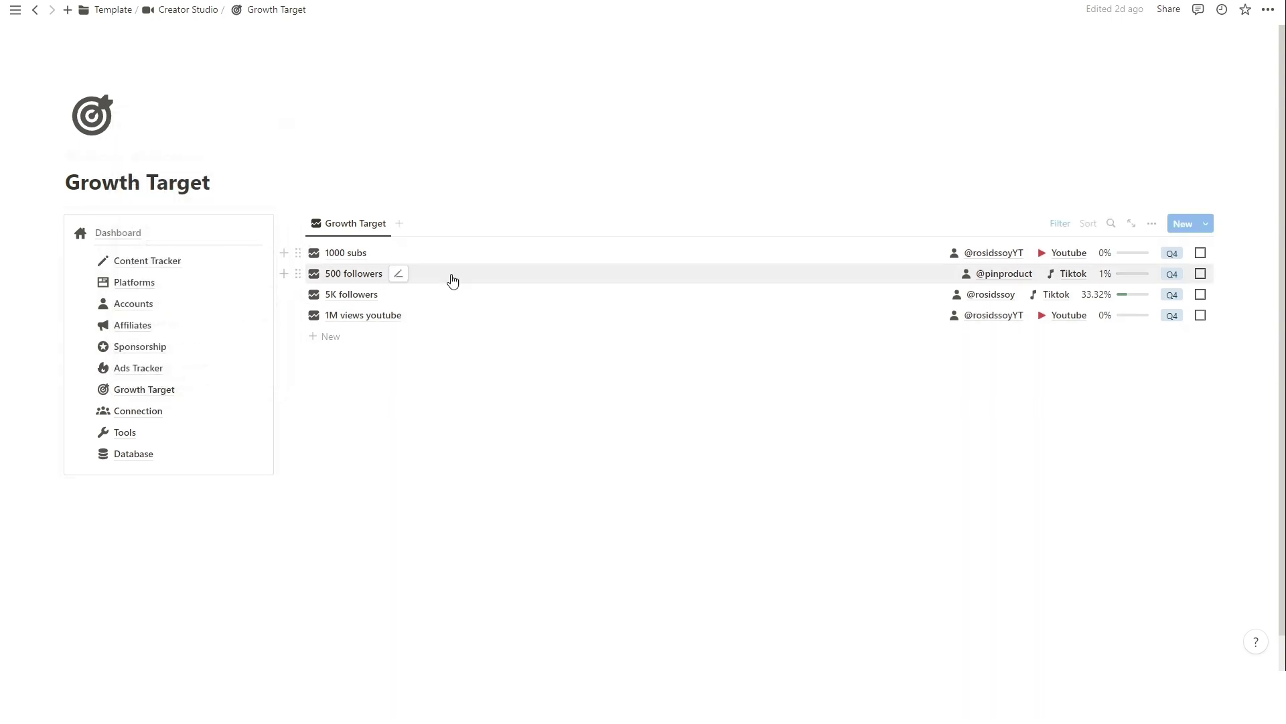
# Open the Platforms gallery and add a new platform page named Telegram.
pyautogui.hotkey('ctrl', '[')
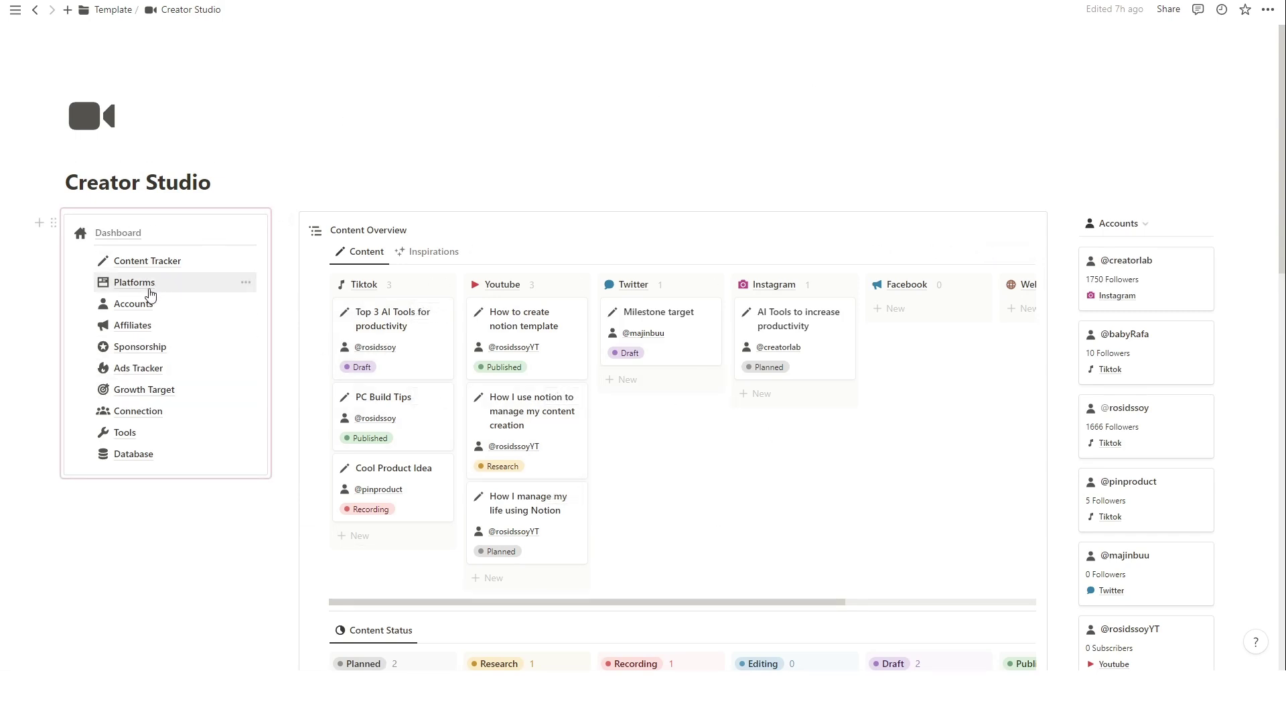
pyautogui.click(179, 289)
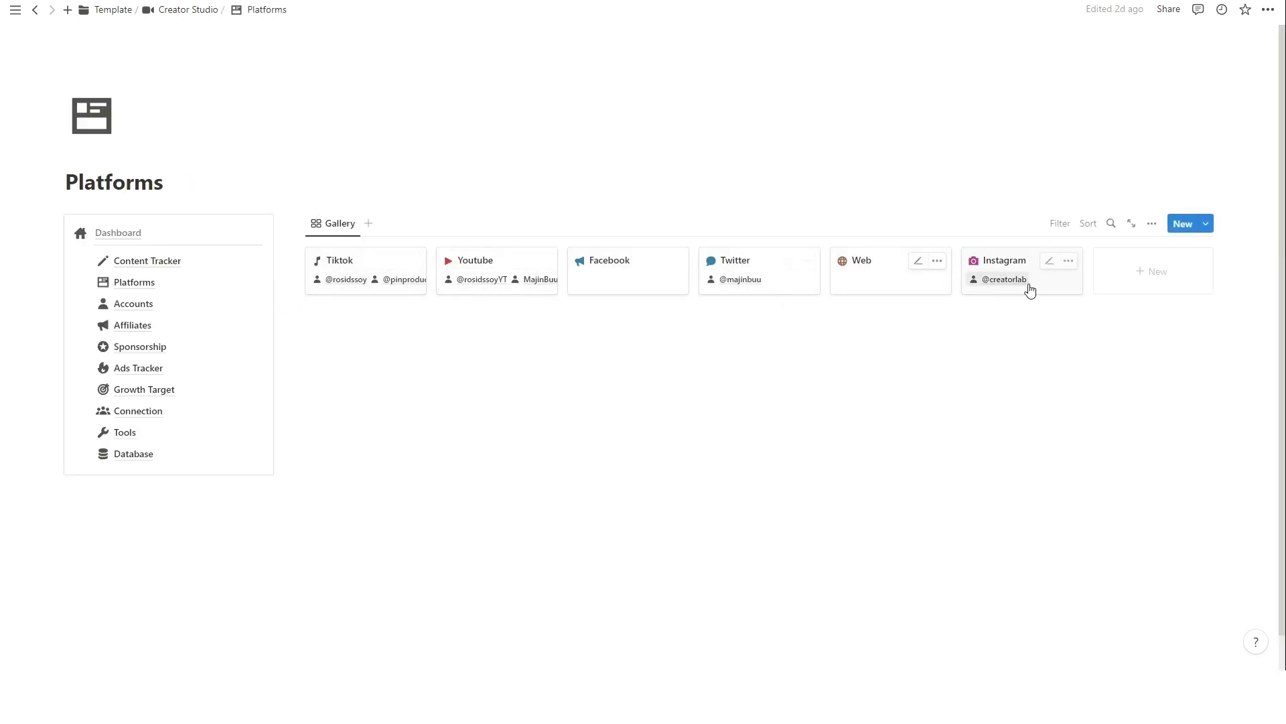
pyautogui.click(1175, 286)
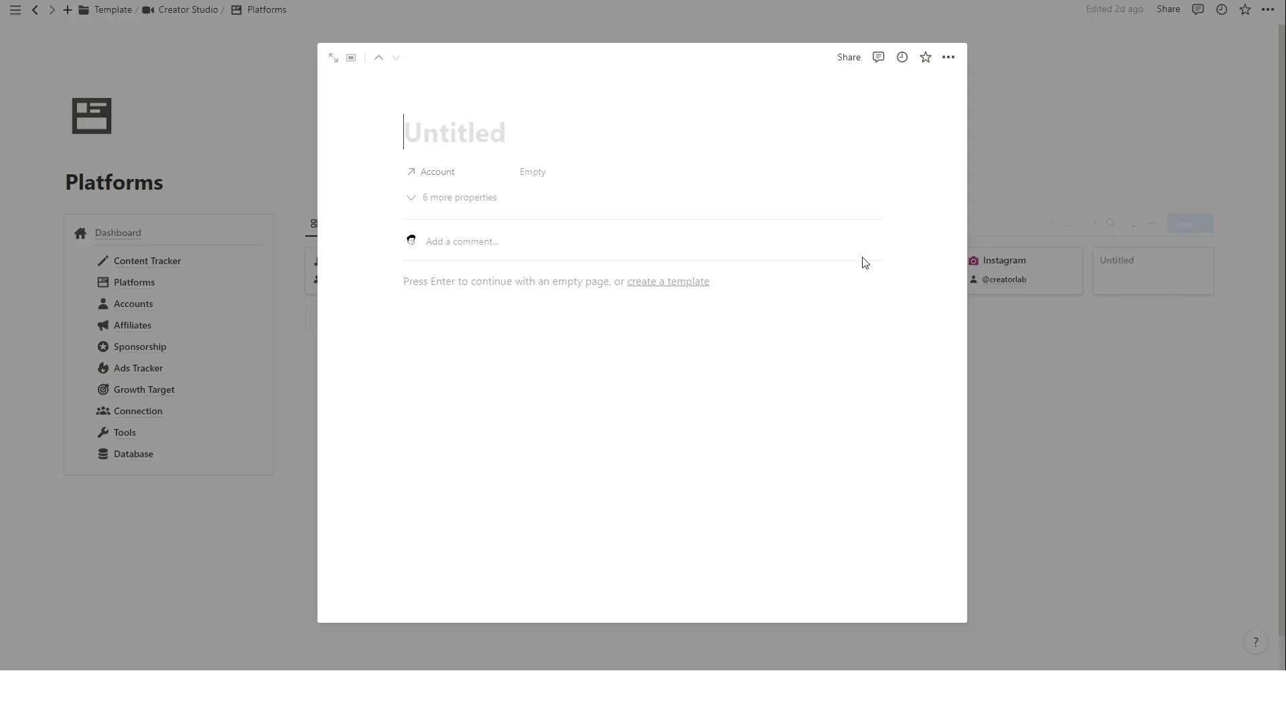
pyautogui.write('Telegram')
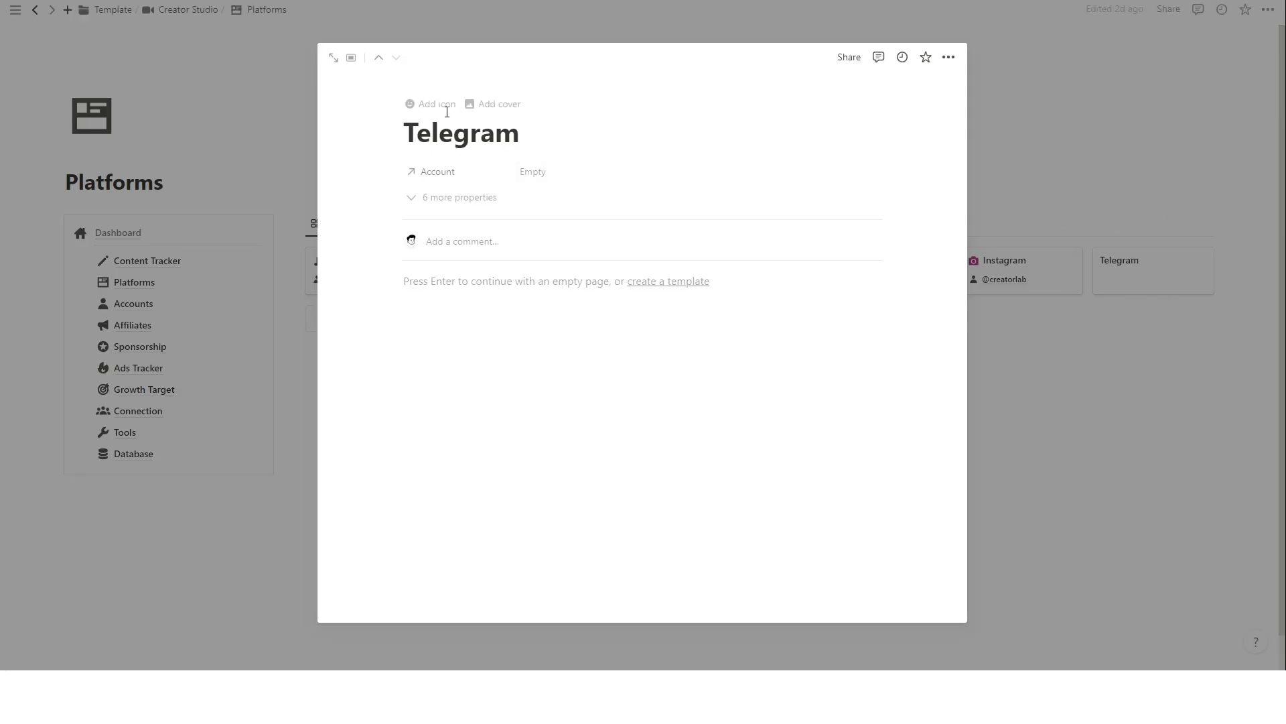
# Give Telegram a paper-plane icon, show all its properties, and return to the gallery.
pyautogui.click(445, 109)
pyautogui.click(353, 207)
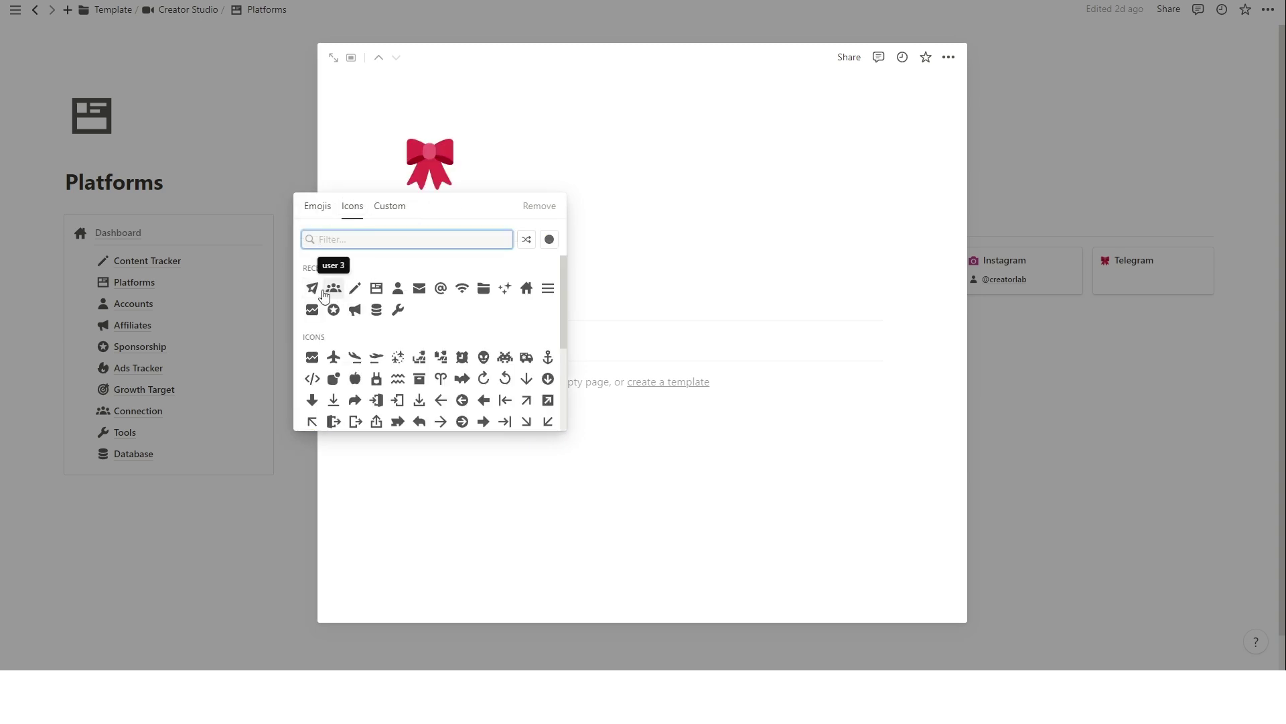
pyautogui.click(312, 288)
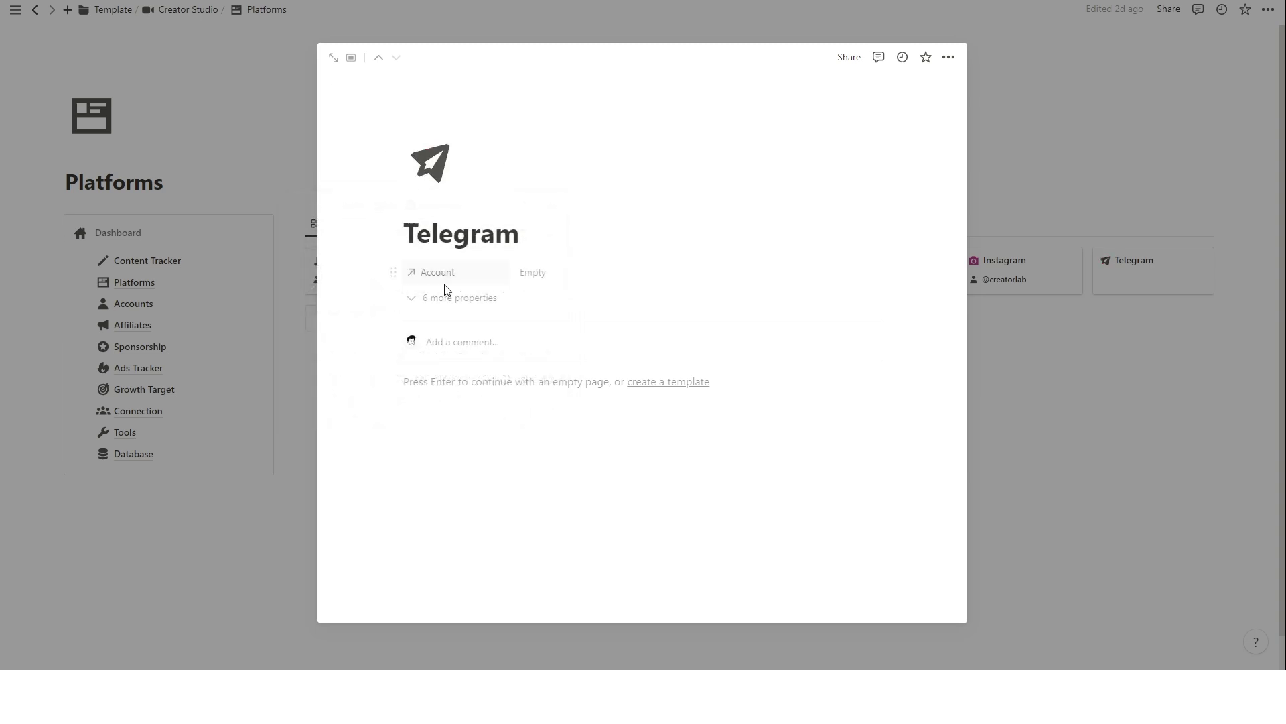
pyautogui.click(454, 300)
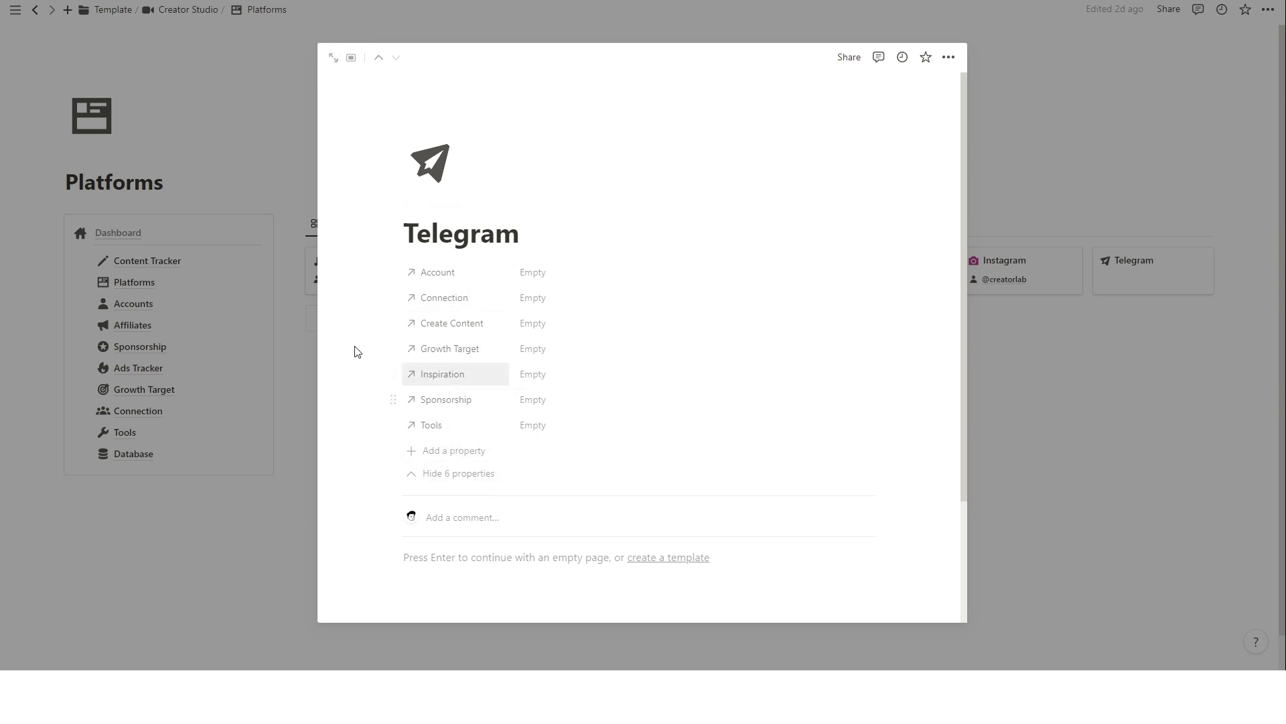
pyautogui.click(289, 173)
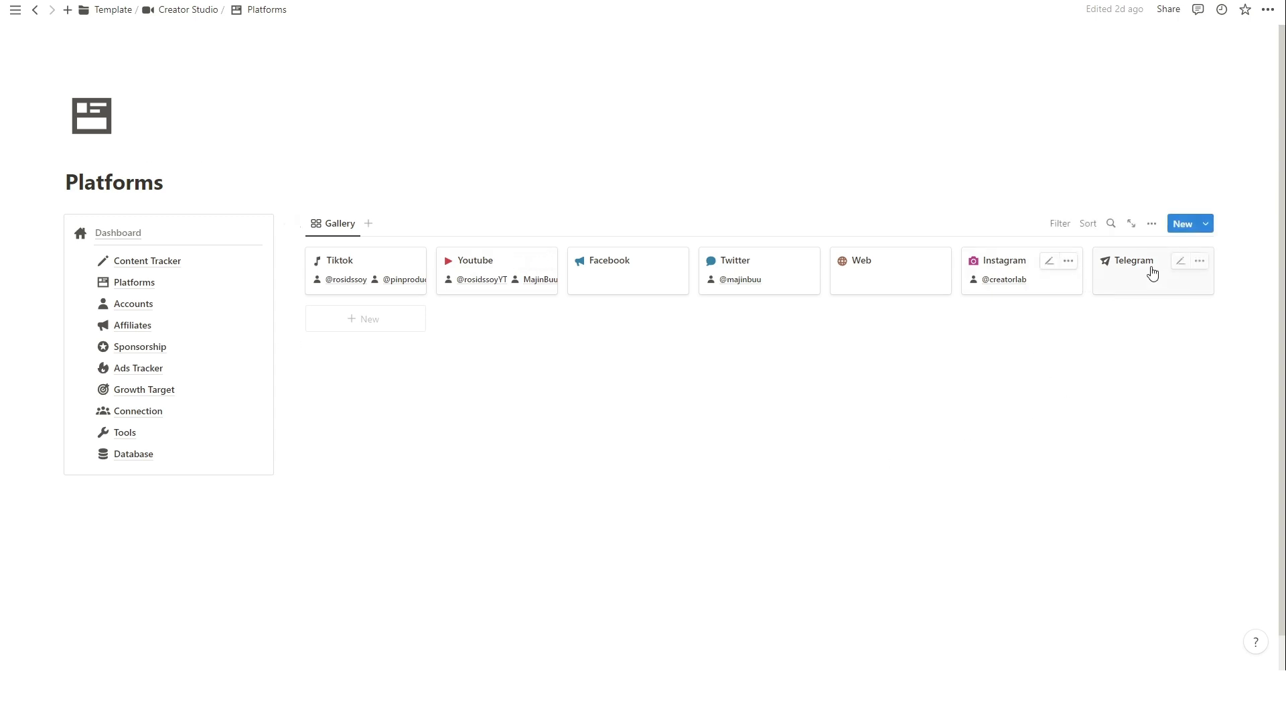
# Open the Affiliates page and add a new affiliate named Tiktokshop.
pyautogui.hotkey('ctrl', '[')
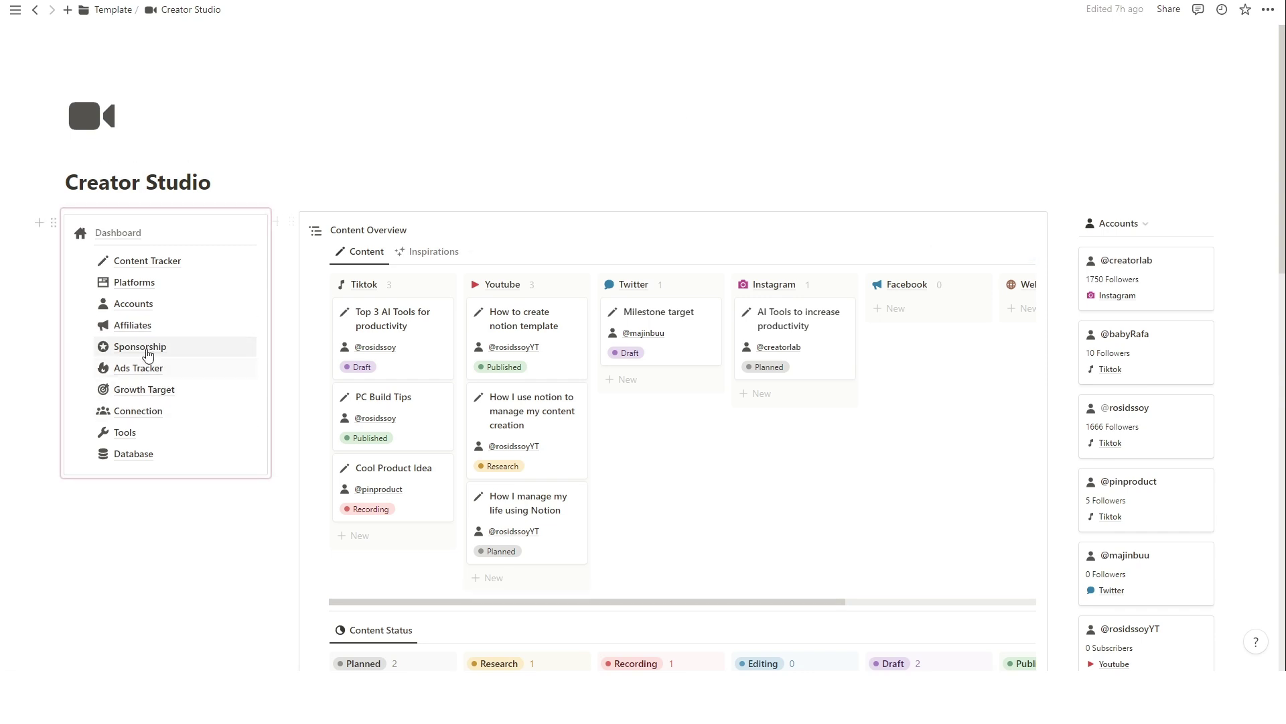
pyautogui.click(133, 325)
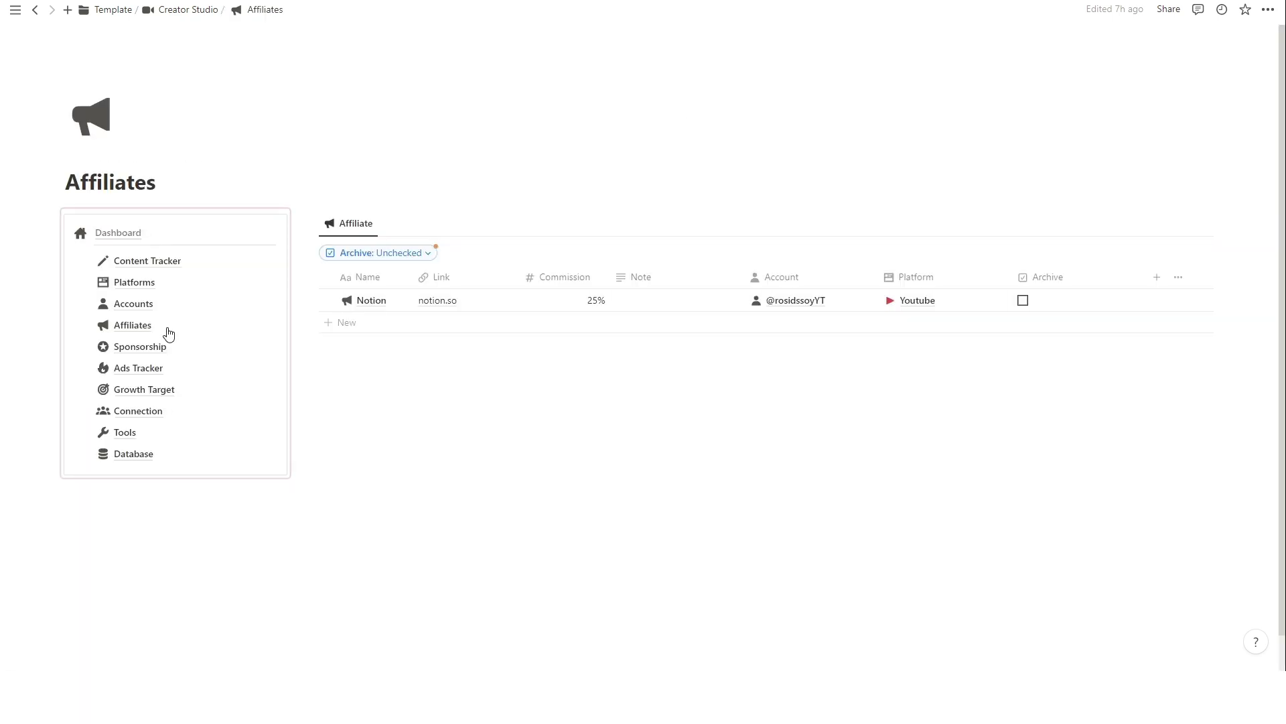
pyautogui.click(1053, 227)
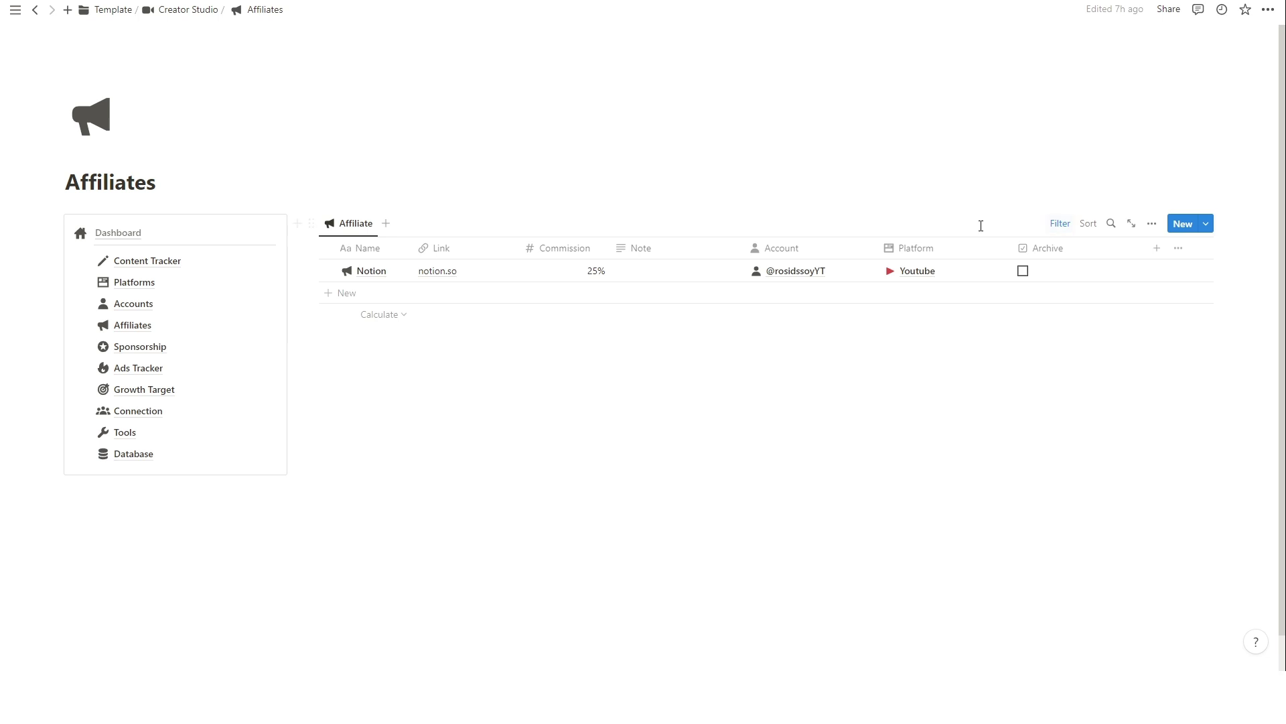
pyautogui.click(367, 295)
pyautogui.press('BackSpace')
pyautogui.press('BackSpace')
pyautogui.press('BackSpace')
pyautogui.press('BackSpace')
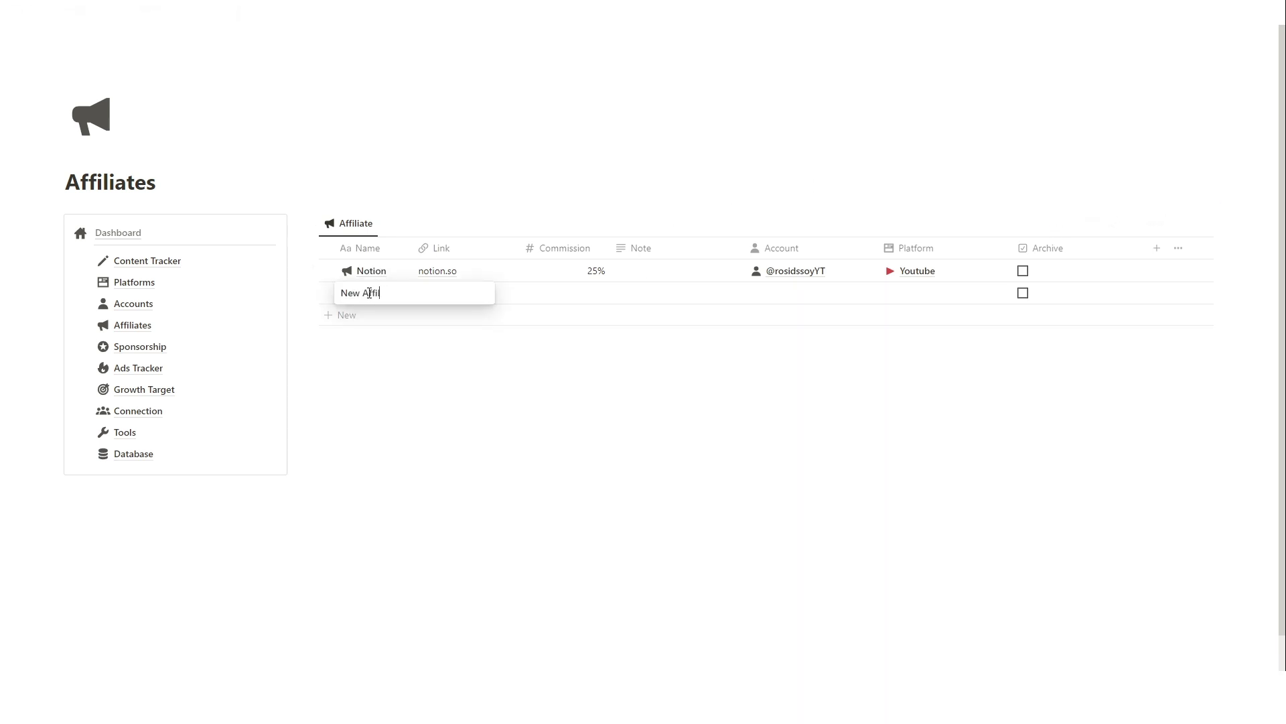
pyautogui.write('Tiktokshop')
pyautogui.press('Return')
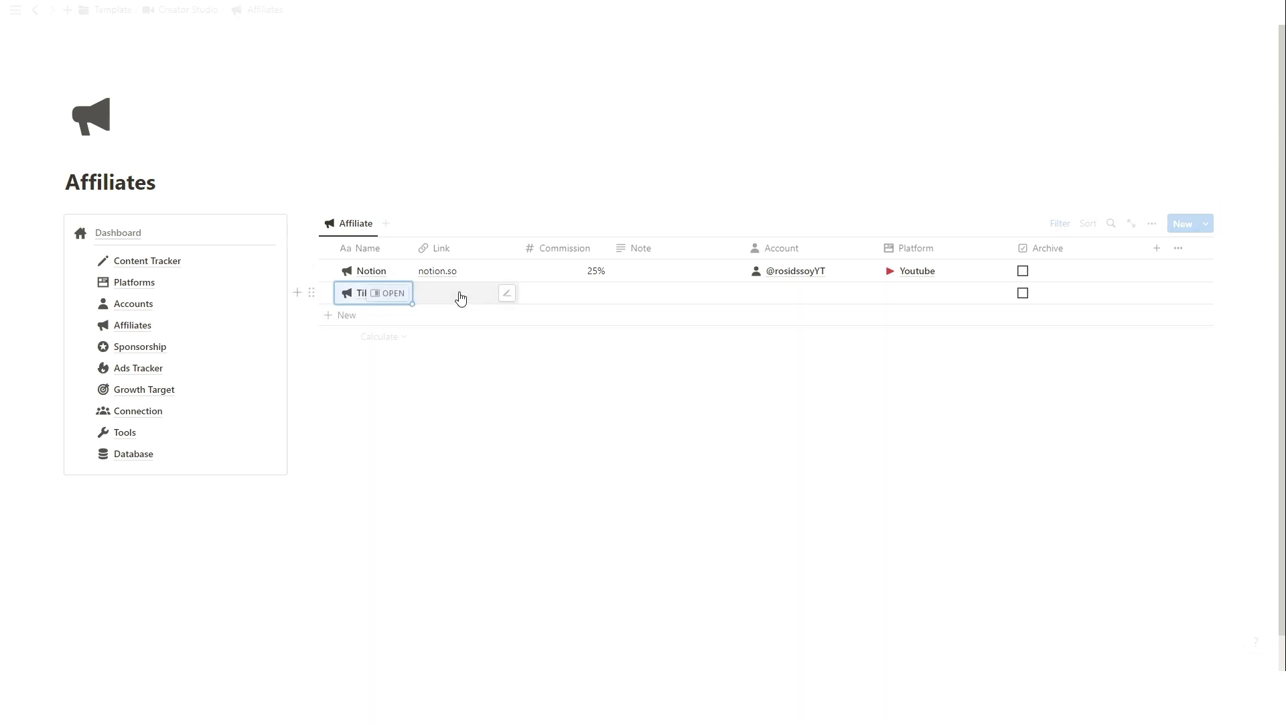
# Give Tiktokshop link tiktok.com, 15% commission and the TikTok account, then archive the Notion affiliate.
pyautogui.click(468, 293)
pyautogui.write('tiktok.com')
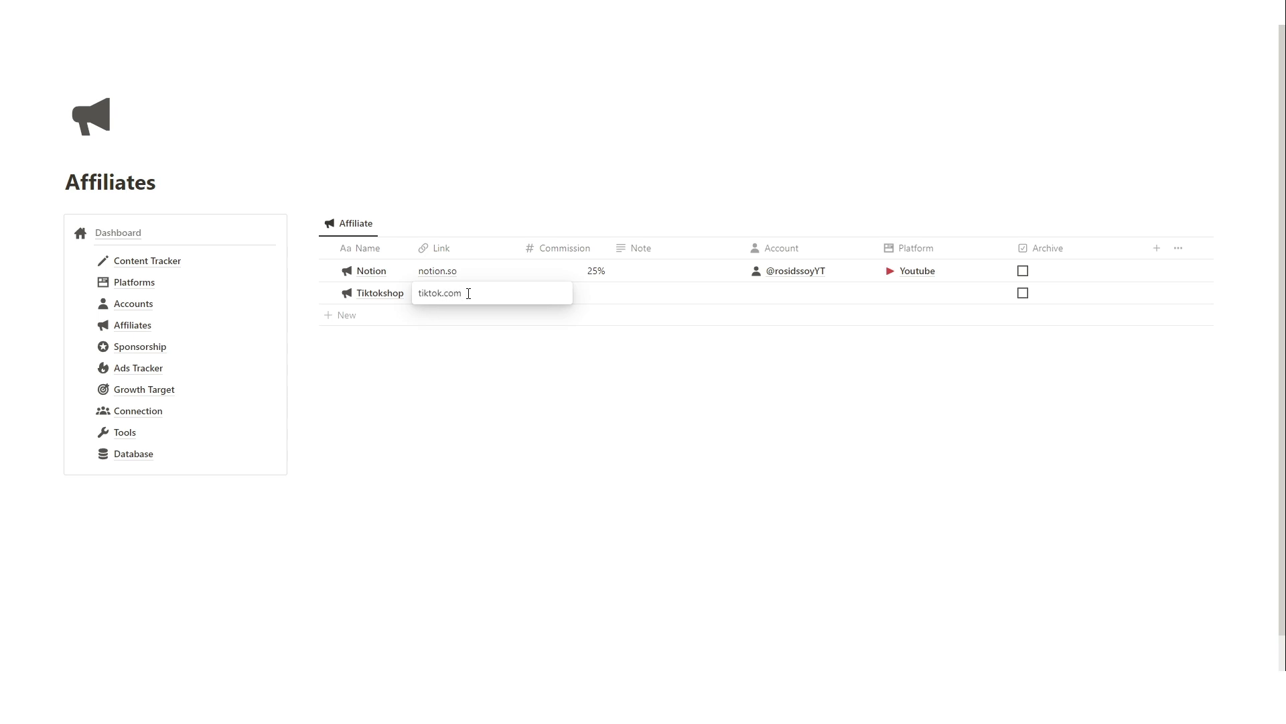
pyautogui.click(583, 293)
pyautogui.write('15')
pyautogui.press('Return')
pyautogui.click(790, 293)
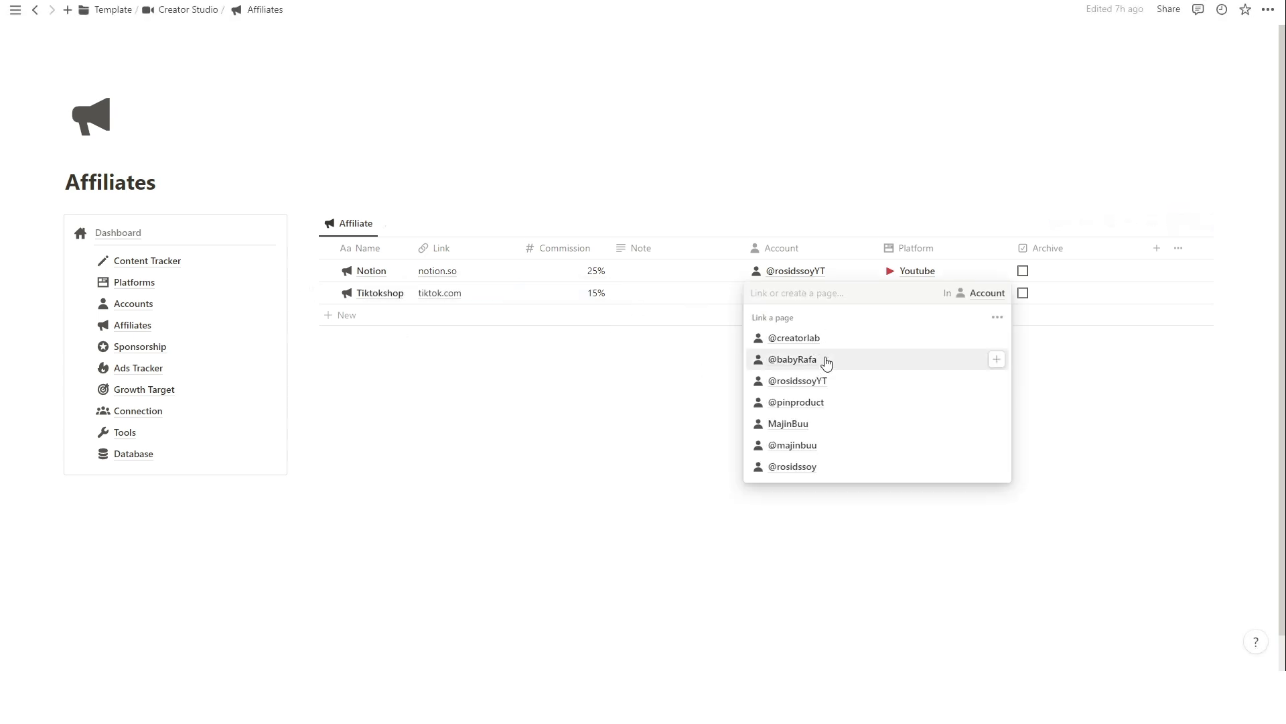
pyautogui.click(824, 467)
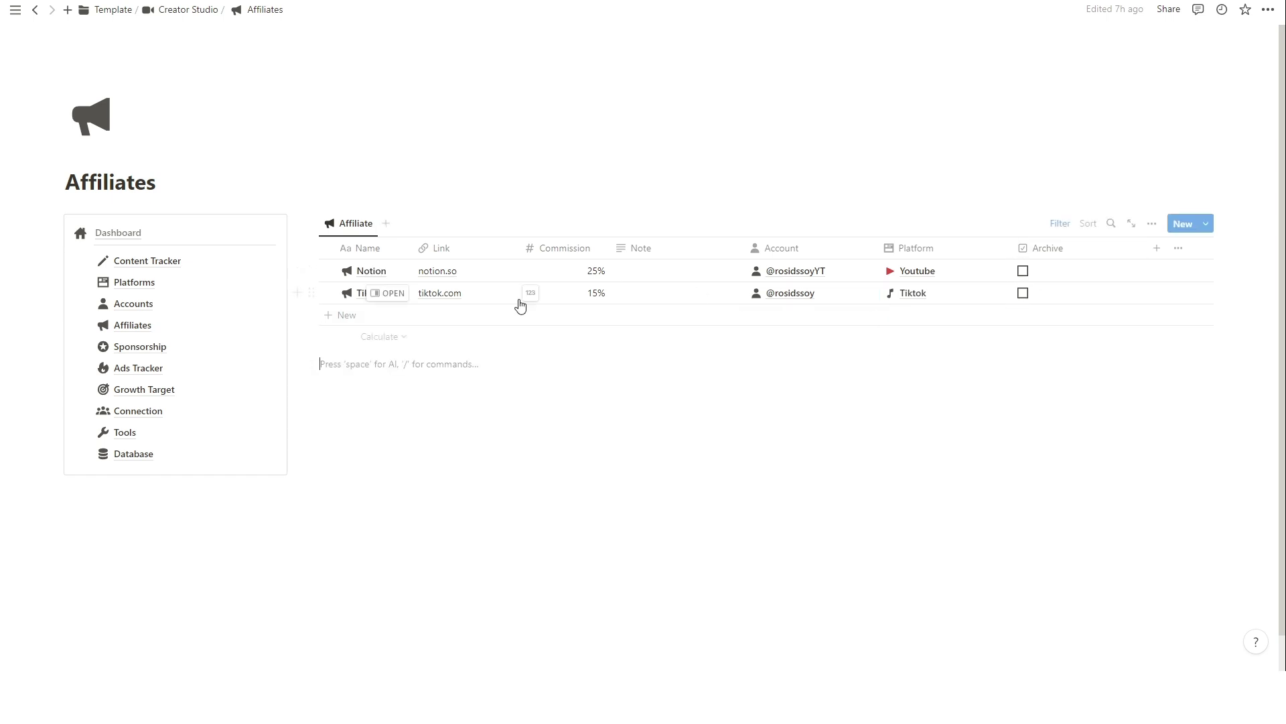
pyautogui.click(1023, 271)
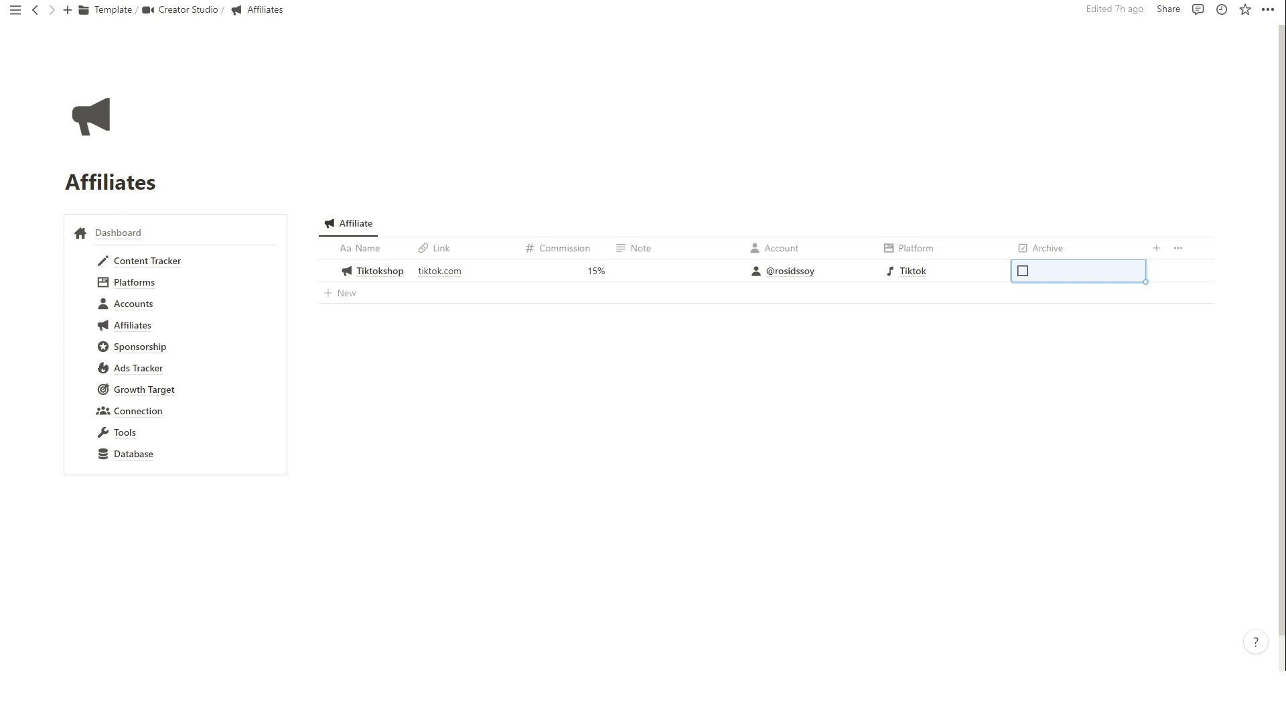
# Open the Sponsorship page and archive the existing Notion sponsorship.
pyautogui.hotkey('ctrl', '[')
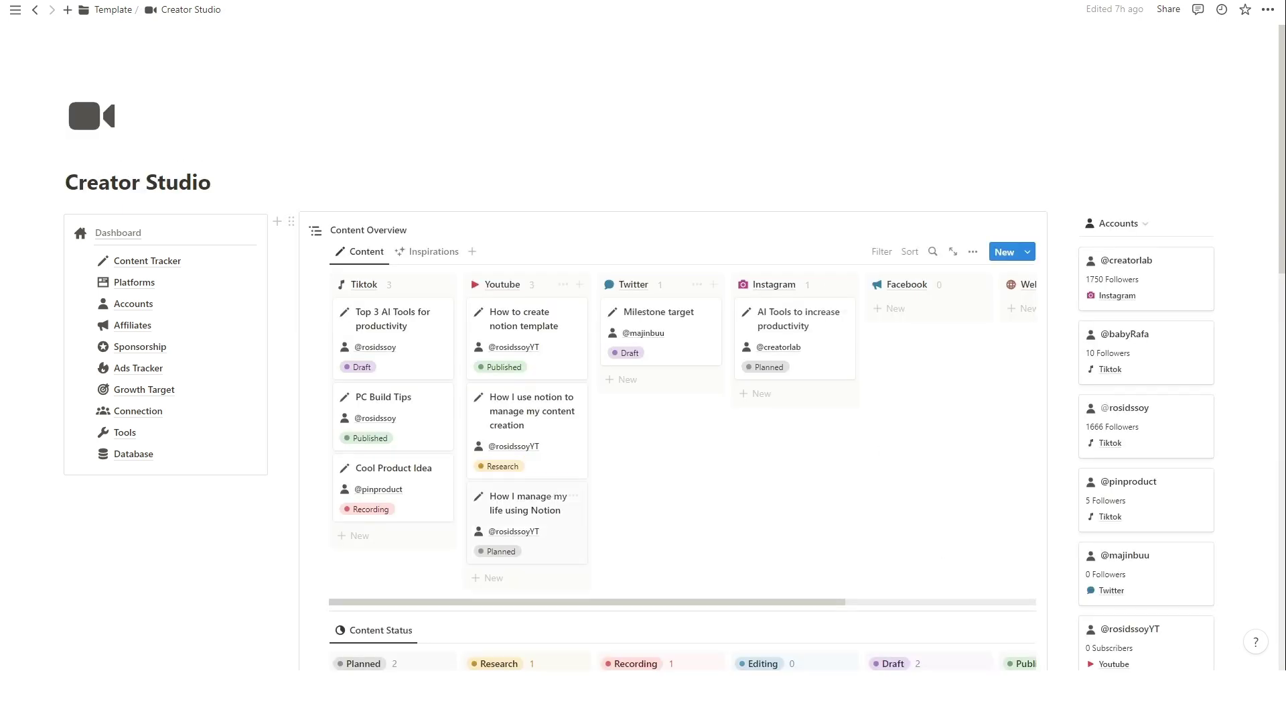
pyautogui.click(140, 347)
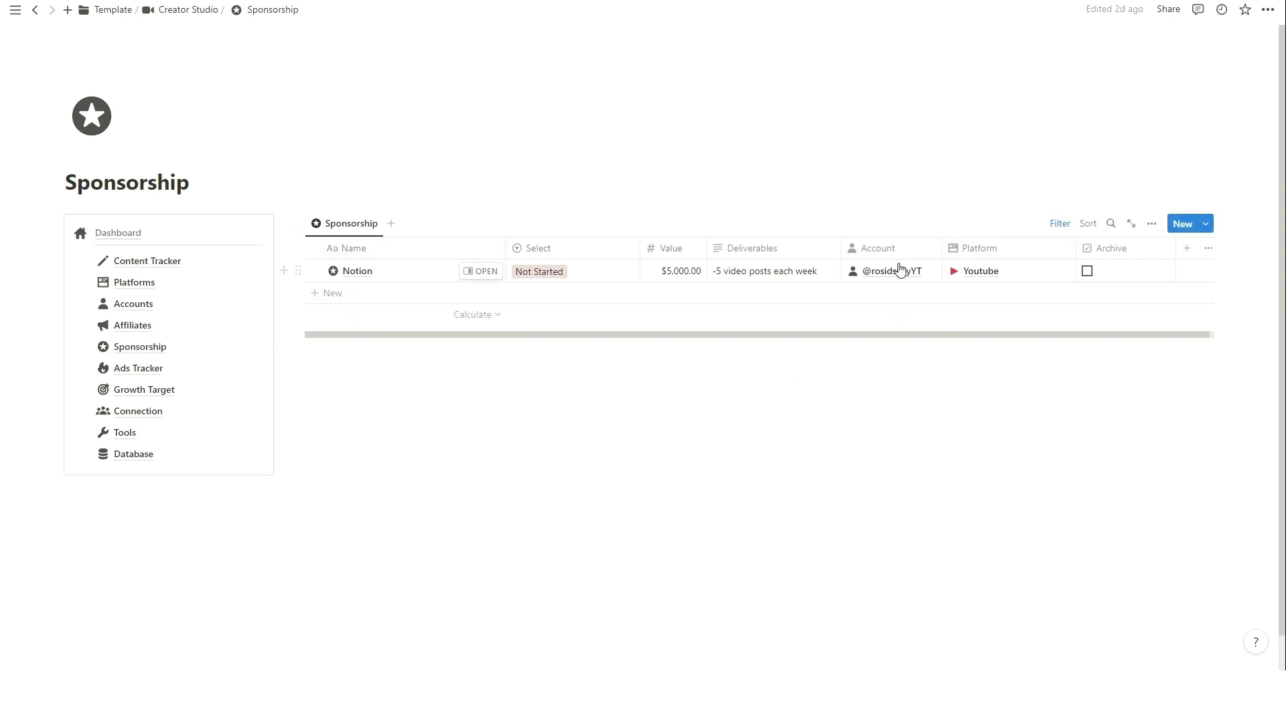
pyautogui.click(1087, 271)
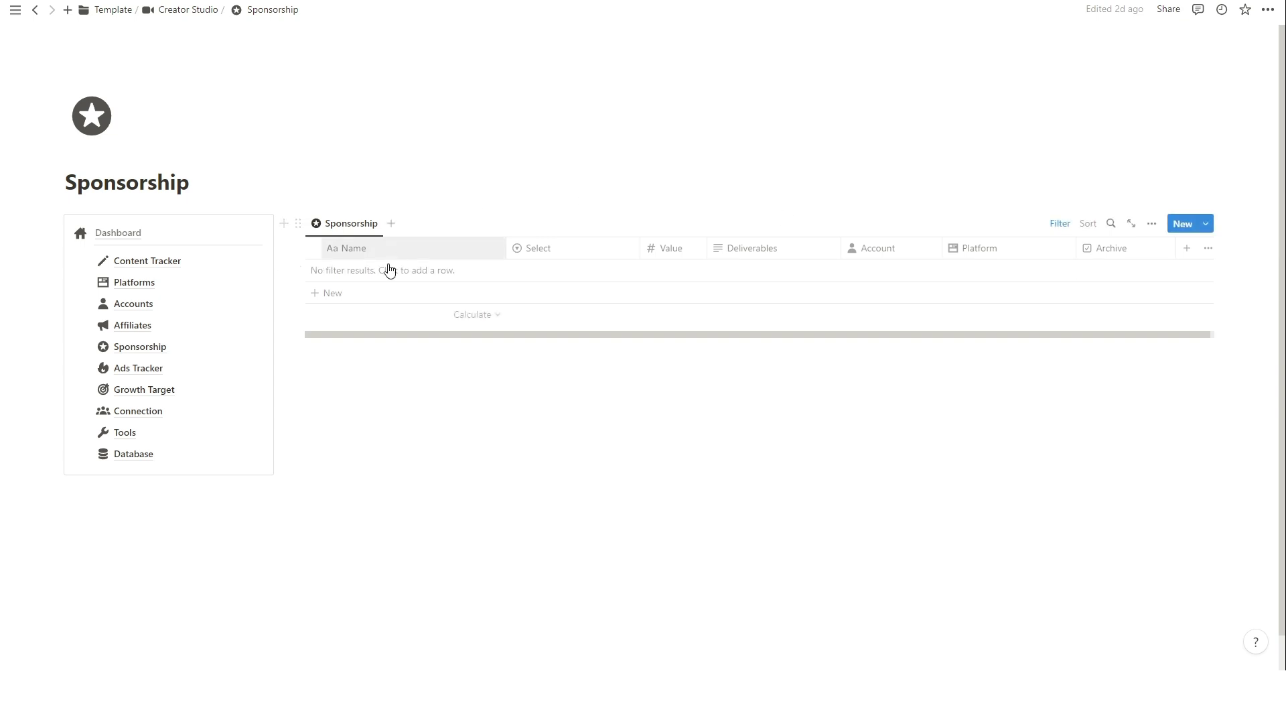
# Add a Skillshare sponsorship, keep it Not Started, and set its value to $1,000.00.
pyautogui.click(365, 292)
pyautogui.write('Skillshare')
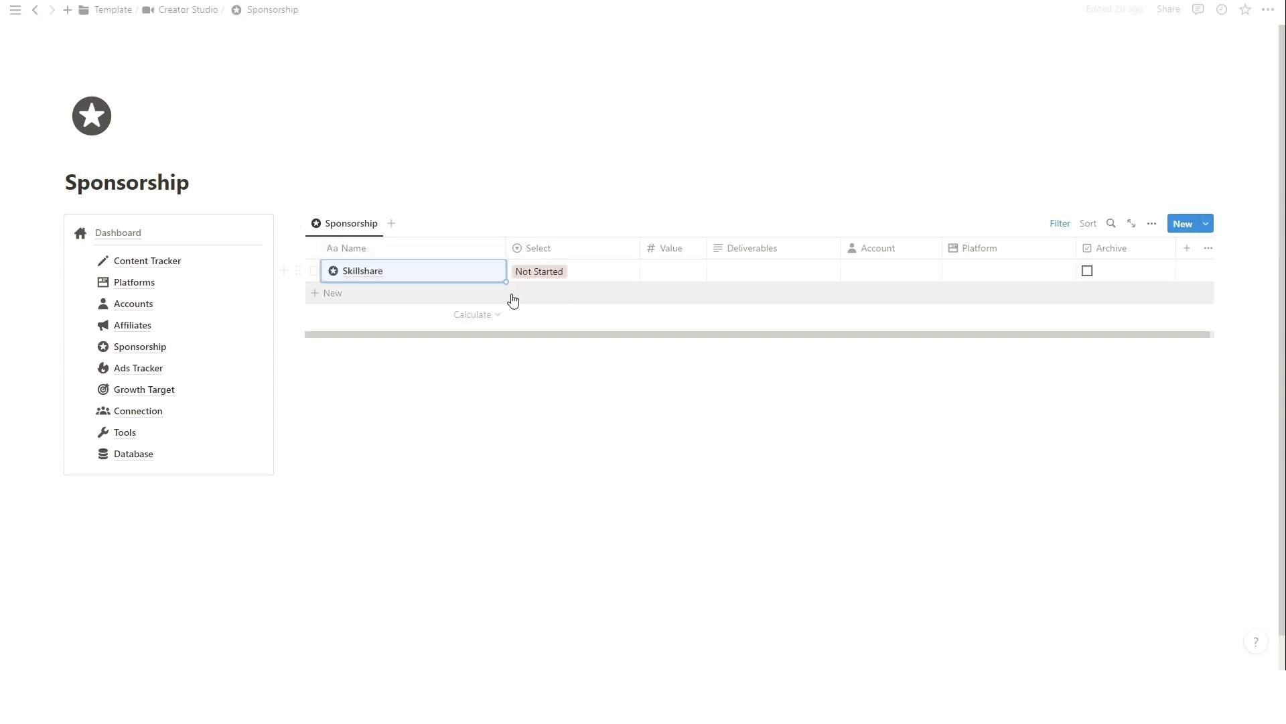
pyautogui.click(576, 270)
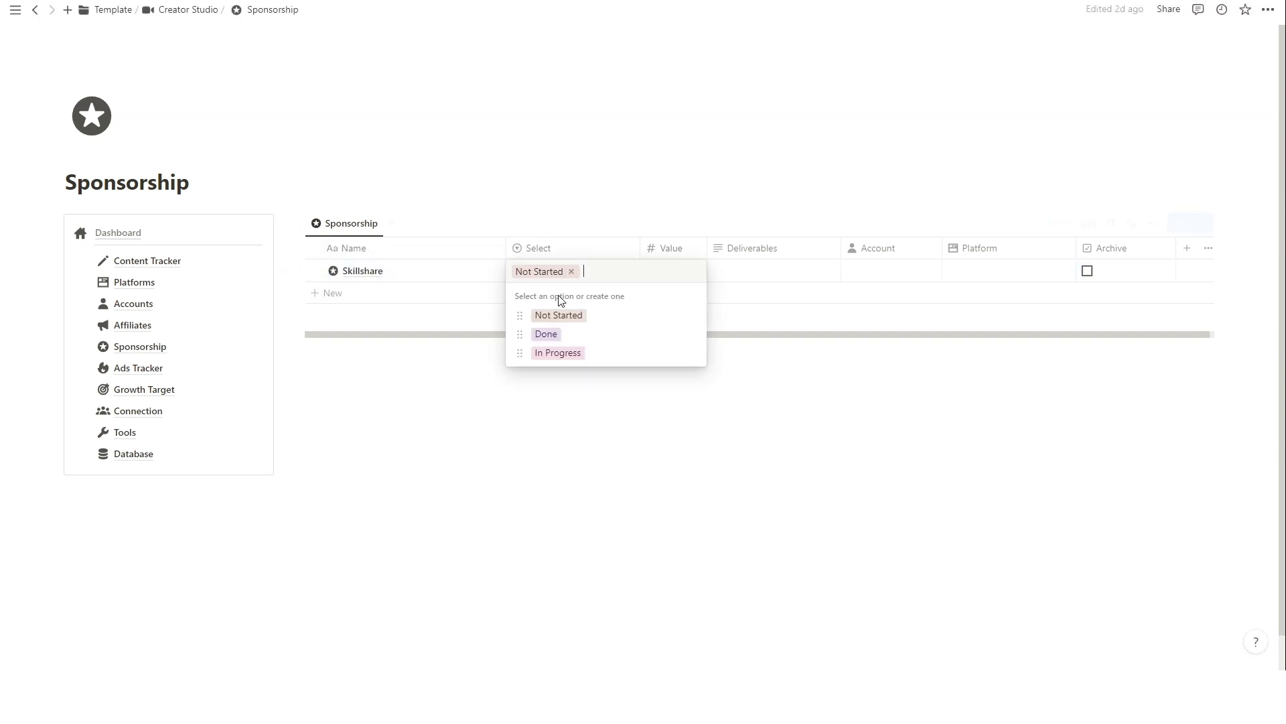
pyautogui.click(601, 315)
pyautogui.click(675, 269)
pyautogui.write('1000')
pyautogui.press('Return')
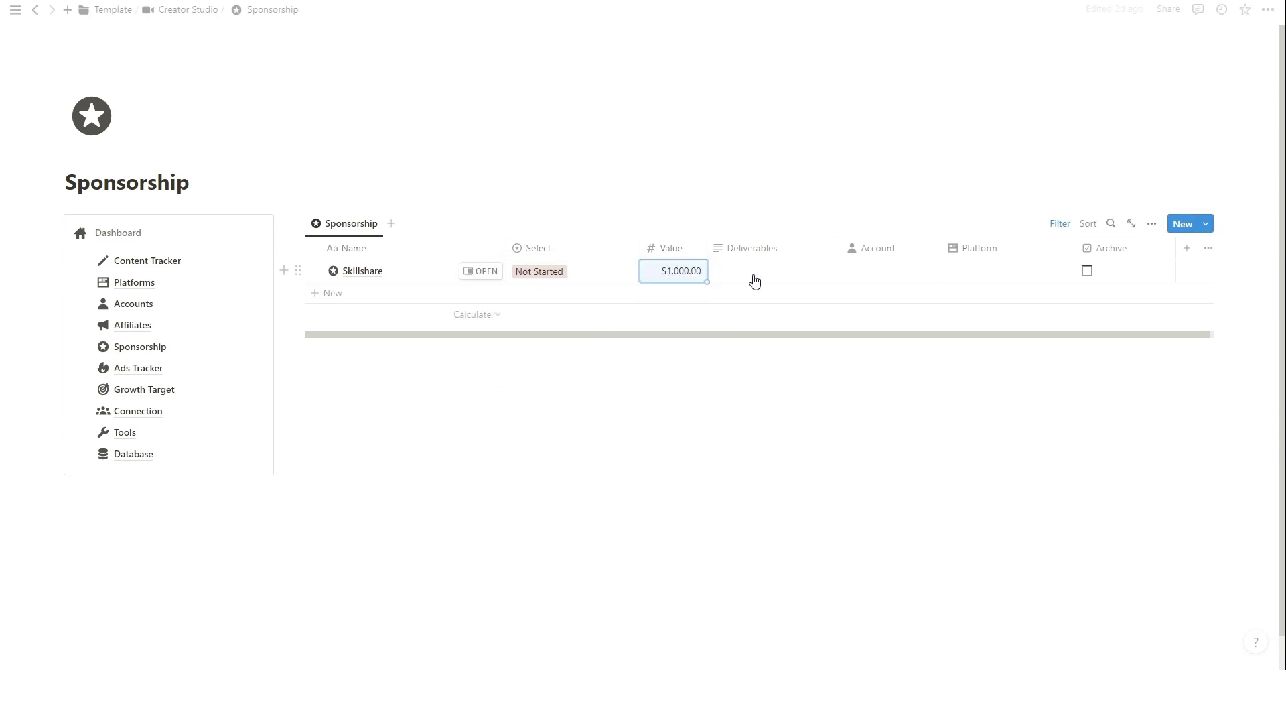
# Set Skillshare's deliverables to '1 video' and link the YouTube account.
pyautogui.click(776, 273)
pyautogui.write('1 video')
pyautogui.press('Return')
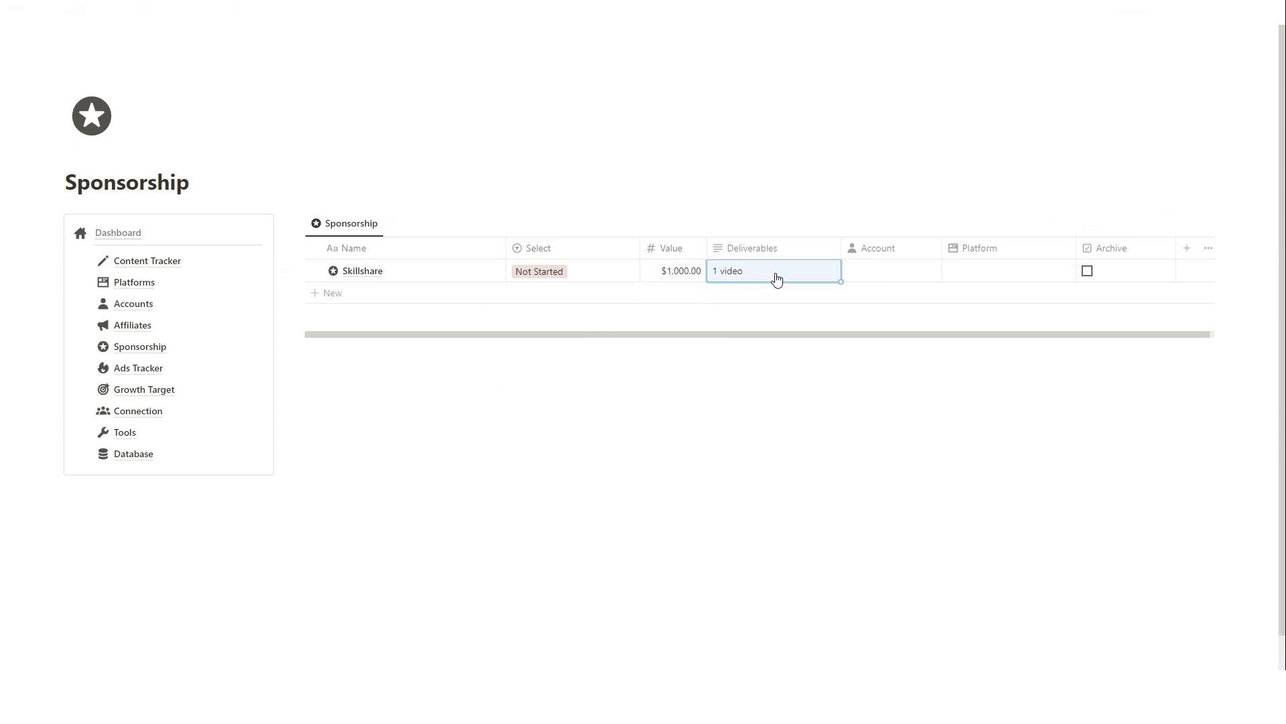
pyautogui.click(881, 274)
pyautogui.click(951, 360)
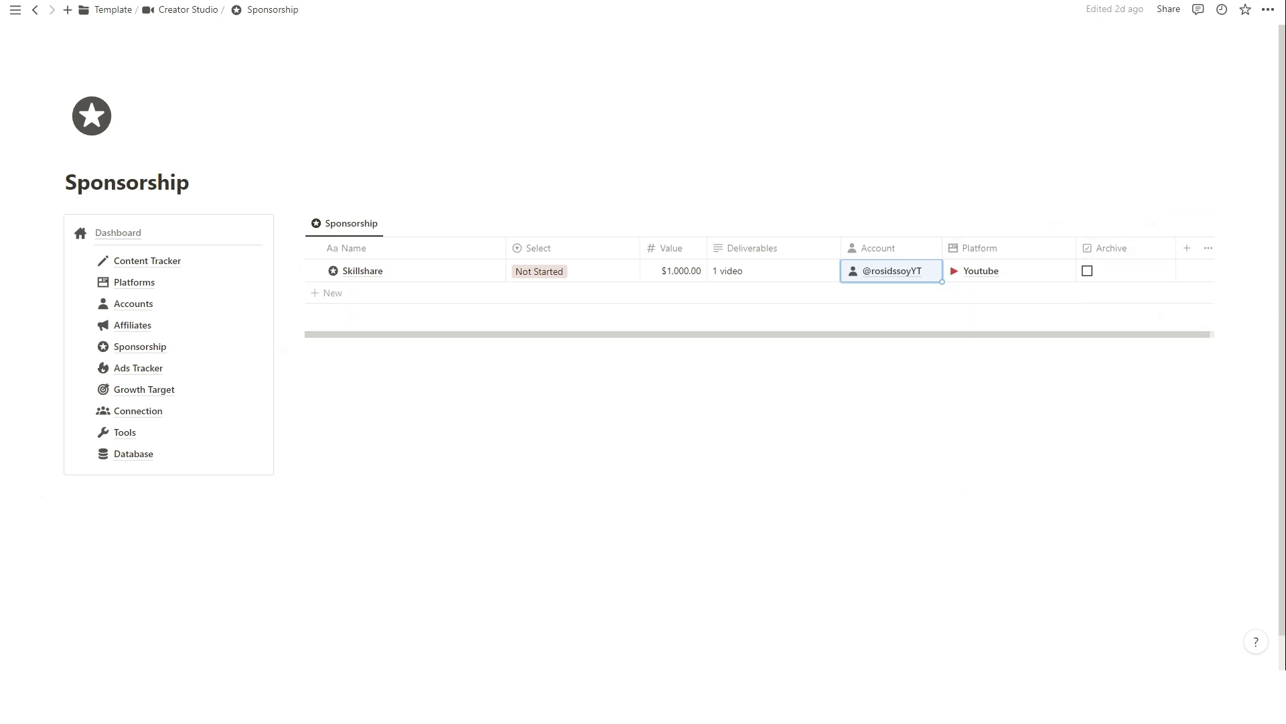
pyautogui.hotkey('ctrl', '[')
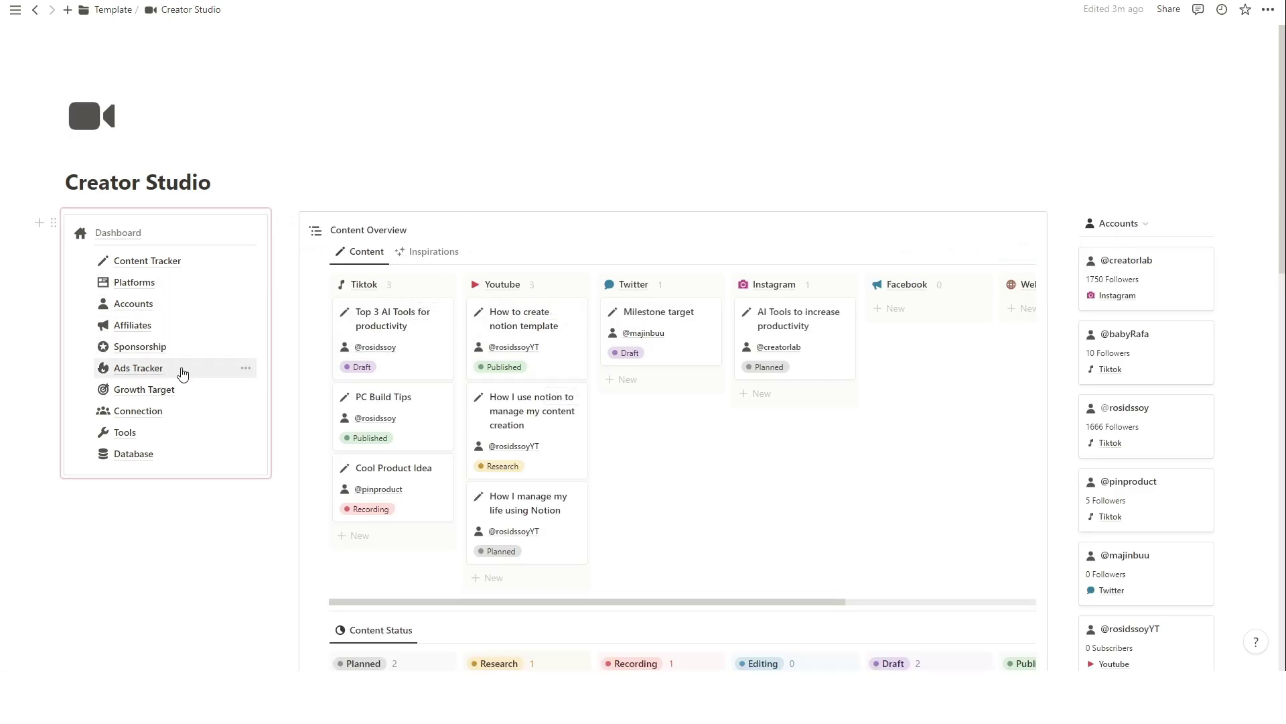
# In Ads Tracker, create a new ad card titled New Followers 1K.
pyautogui.click(183, 374)
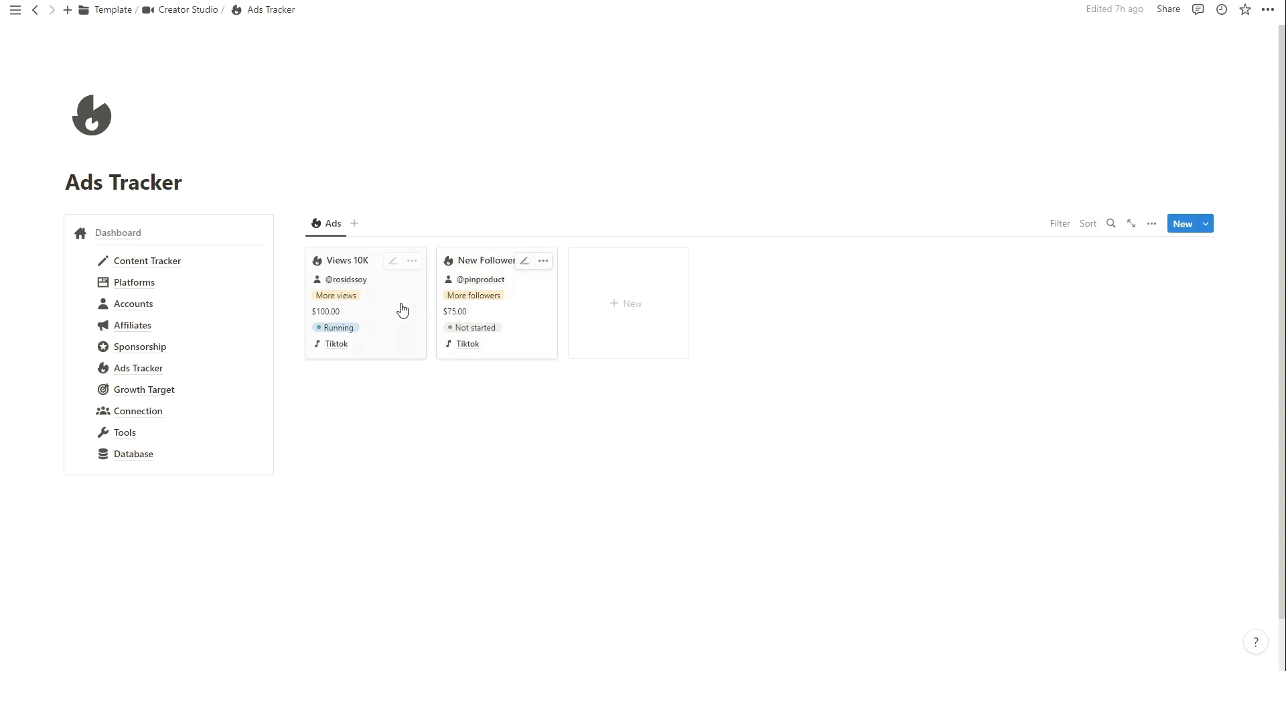
pyautogui.click(402, 309)
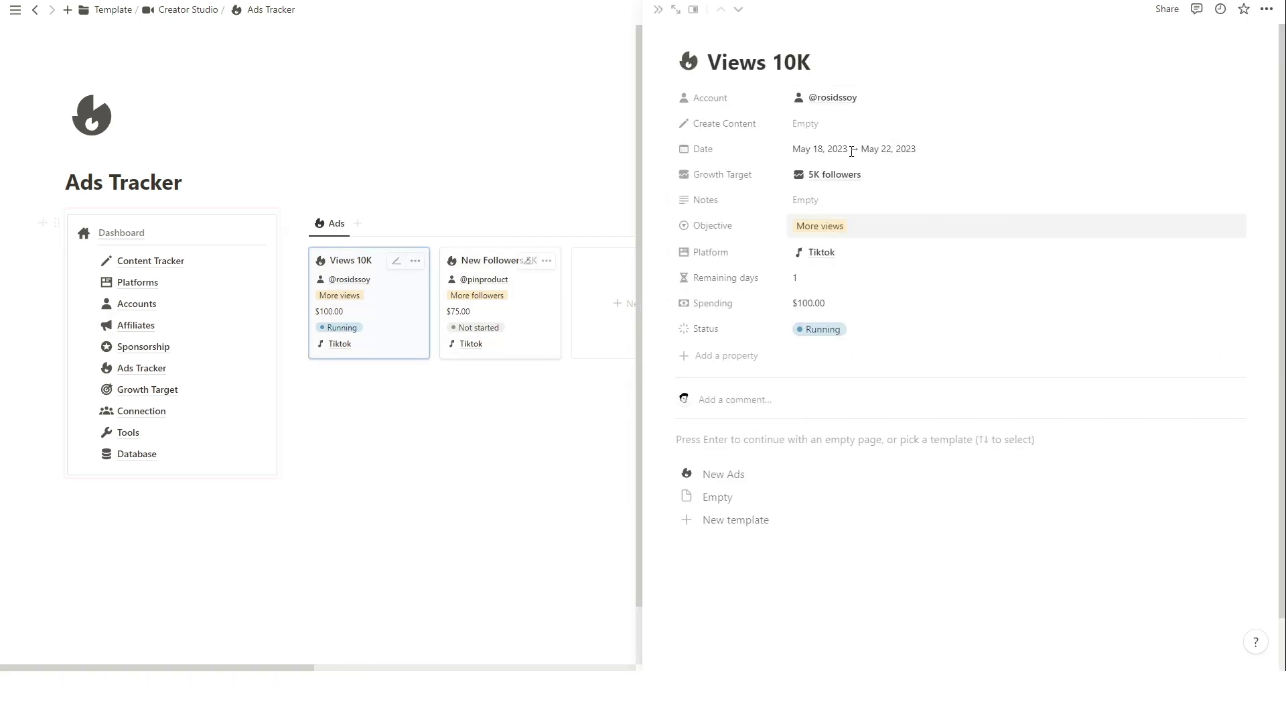
pyautogui.click(620, 302)
pyautogui.doubleClick(822, 57)
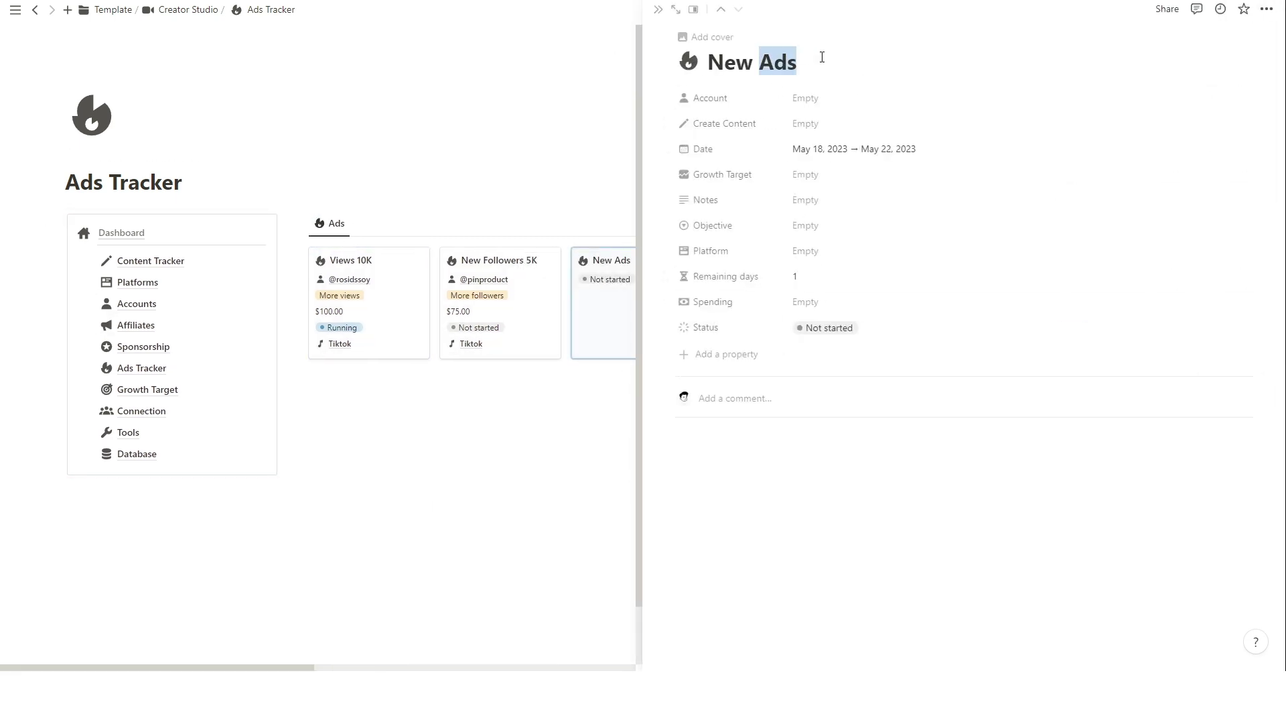
pyautogui.write('Followers 1K')
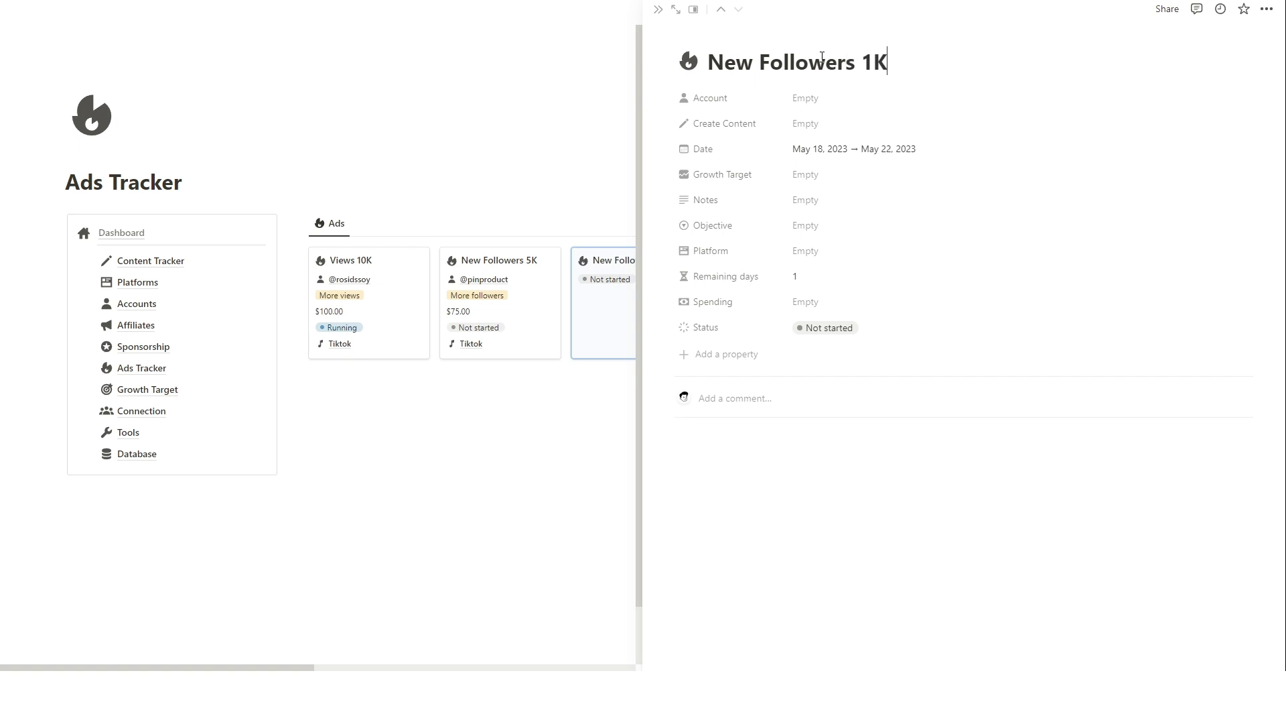
# Link the TikTok account to the new ad and set its dates to May 21–23.
pyautogui.click(835, 99)
pyautogui.click(904, 276)
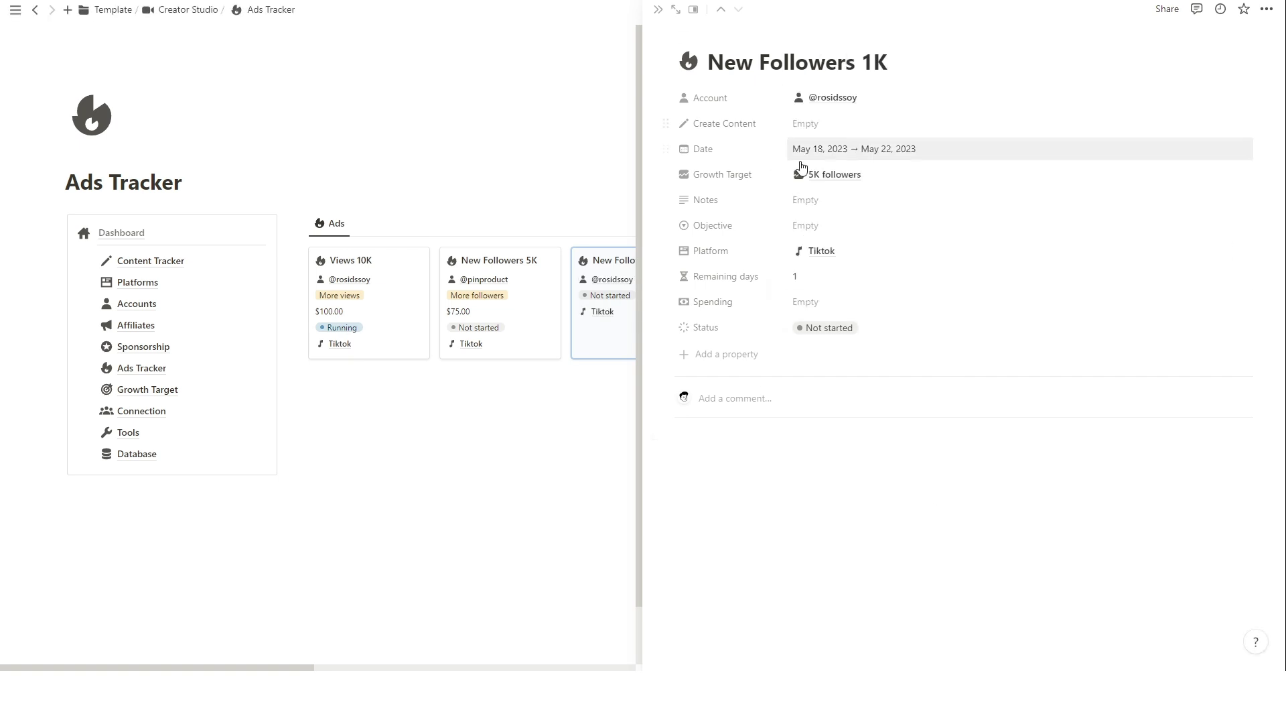
pyautogui.click(854, 149)
pyautogui.click(812, 309)
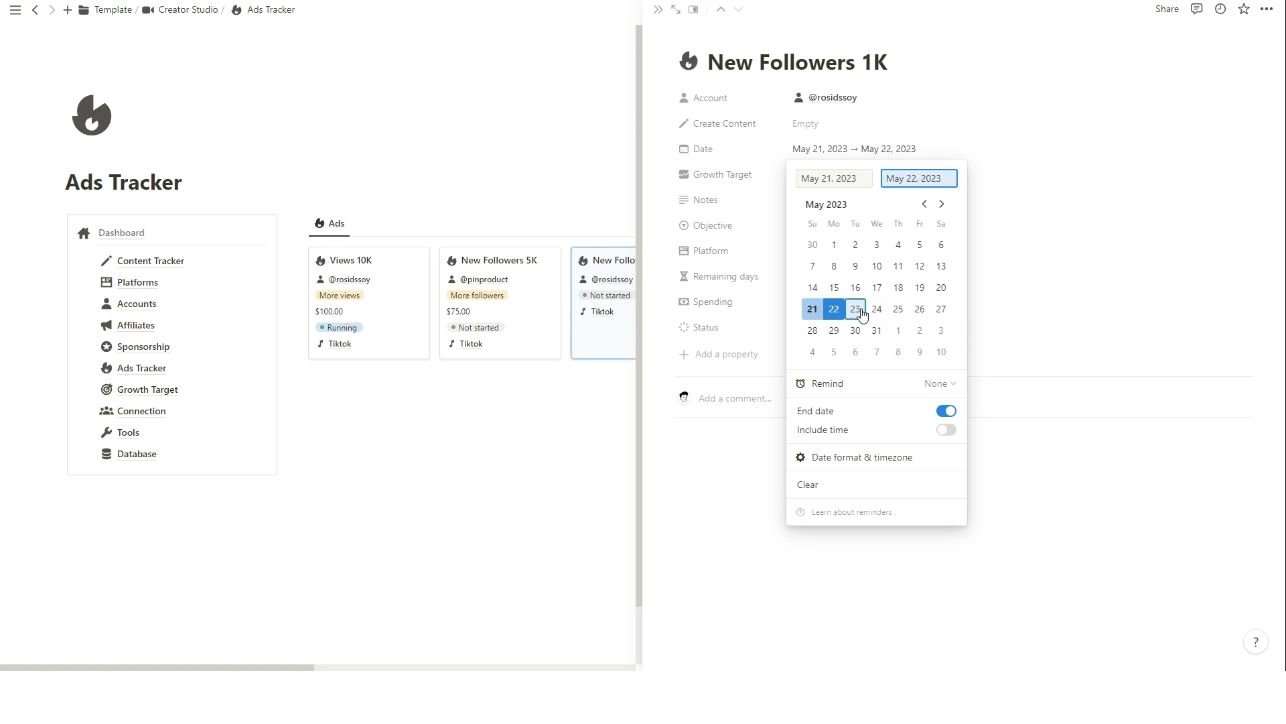
pyautogui.click(856, 309)
pyautogui.click(1051, 516)
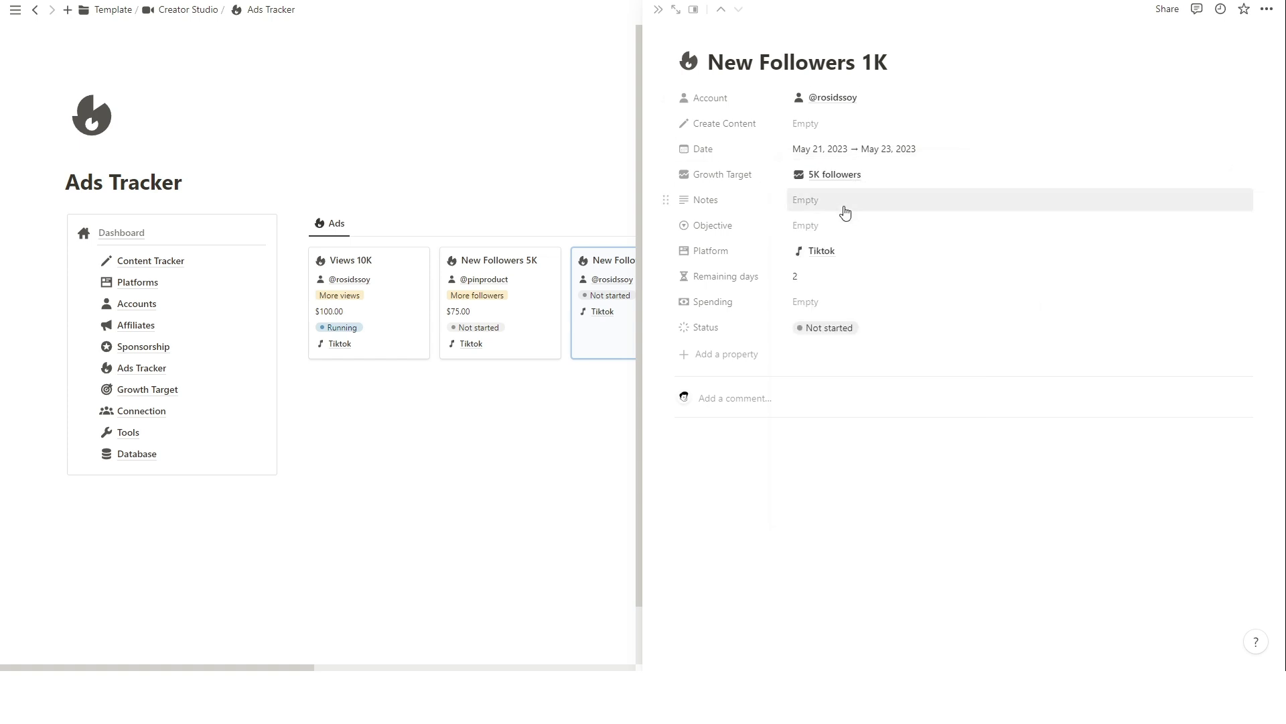
# Set the ad's objective to More followers and spending to $100.
pyautogui.click(828, 226)
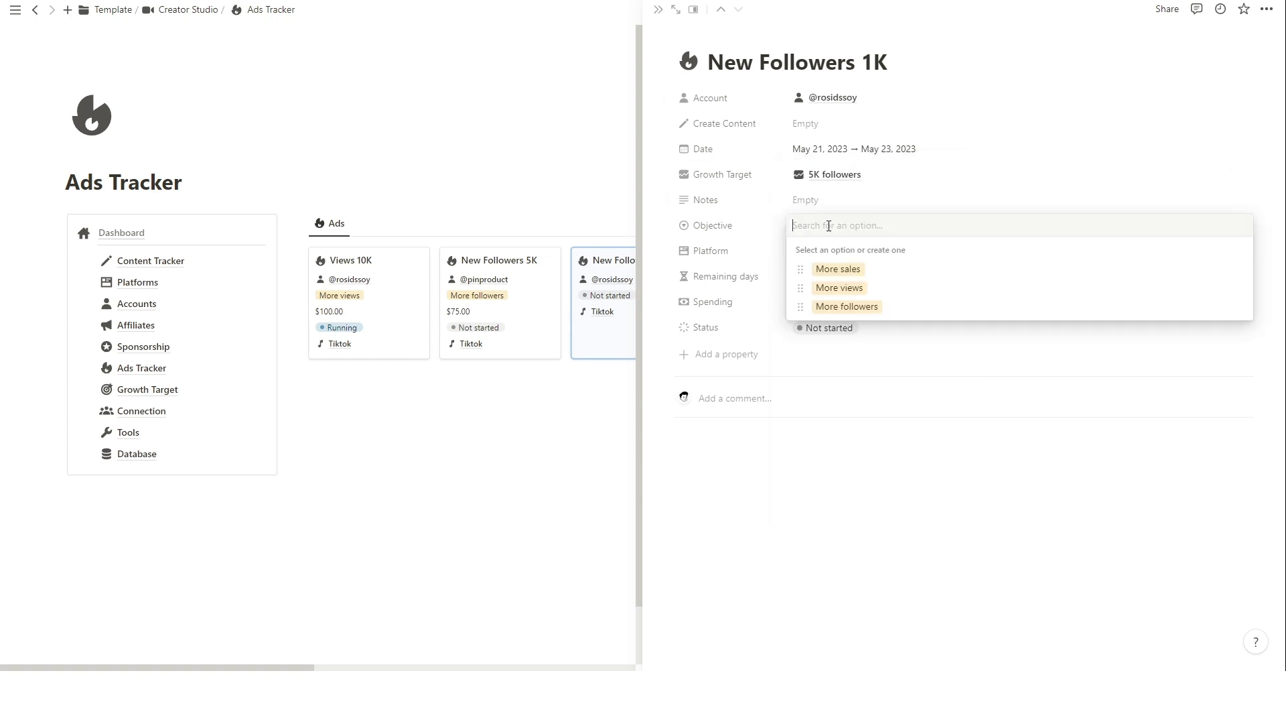
pyautogui.click(861, 312)
pyautogui.click(862, 307)
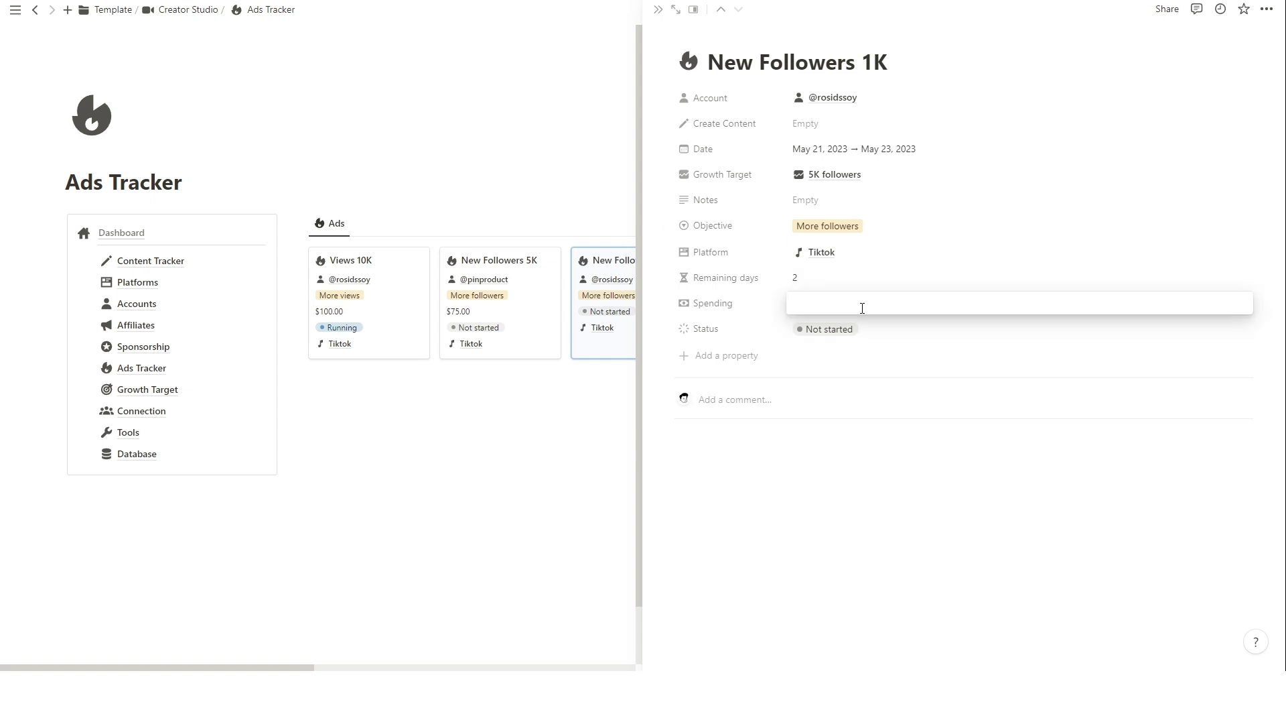
pyautogui.write('100')
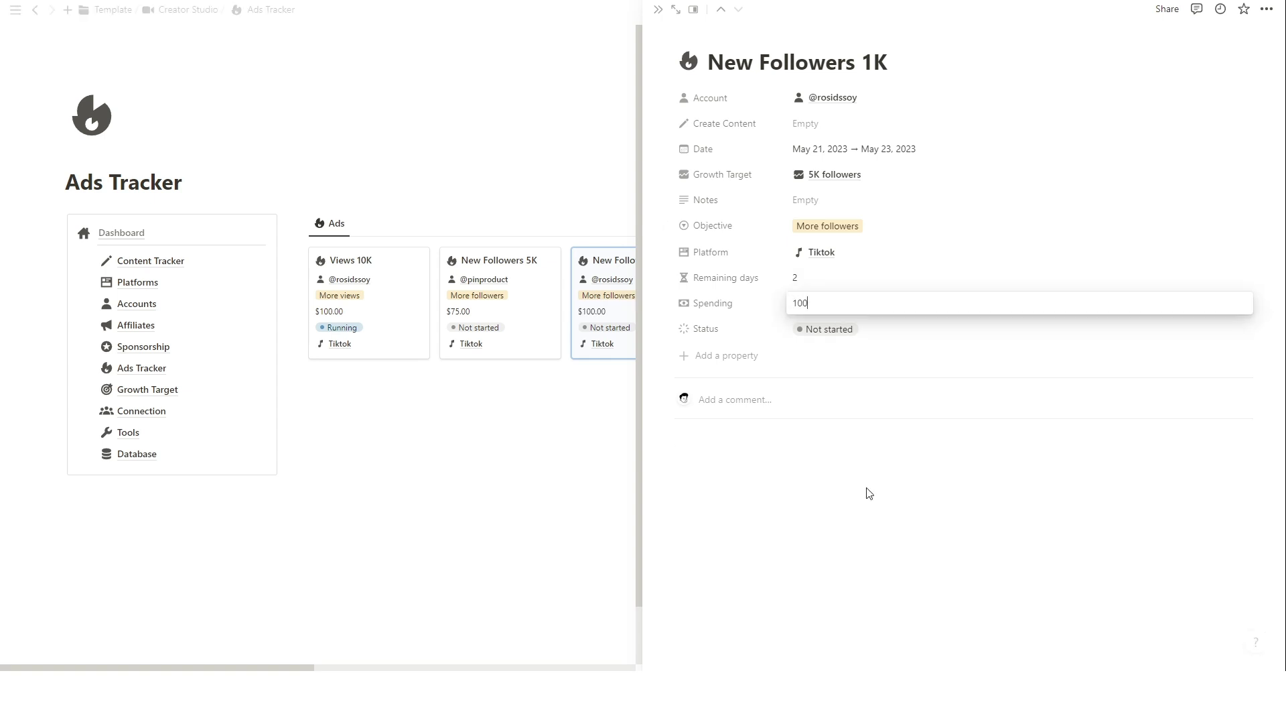
pyautogui.click(868, 491)
pyautogui.click(659, 9)
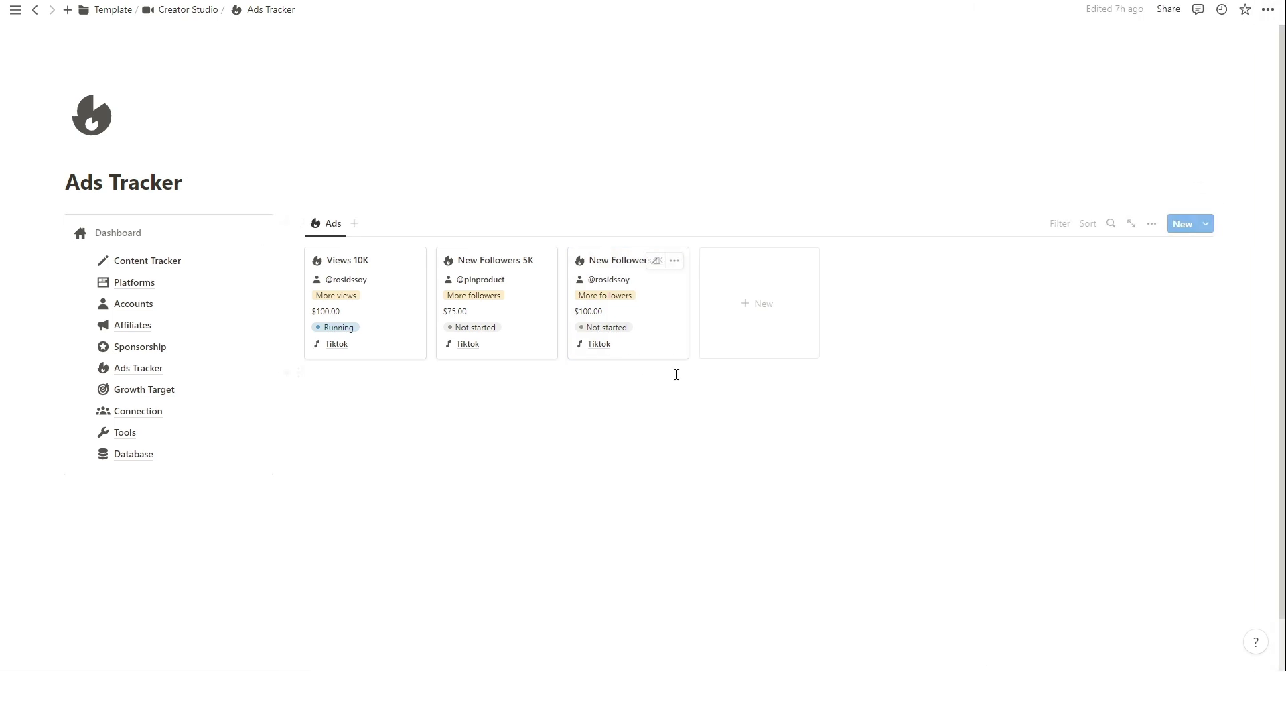
# Open the Connection table and add a new row with the contact's name.
pyautogui.click(188, 9)
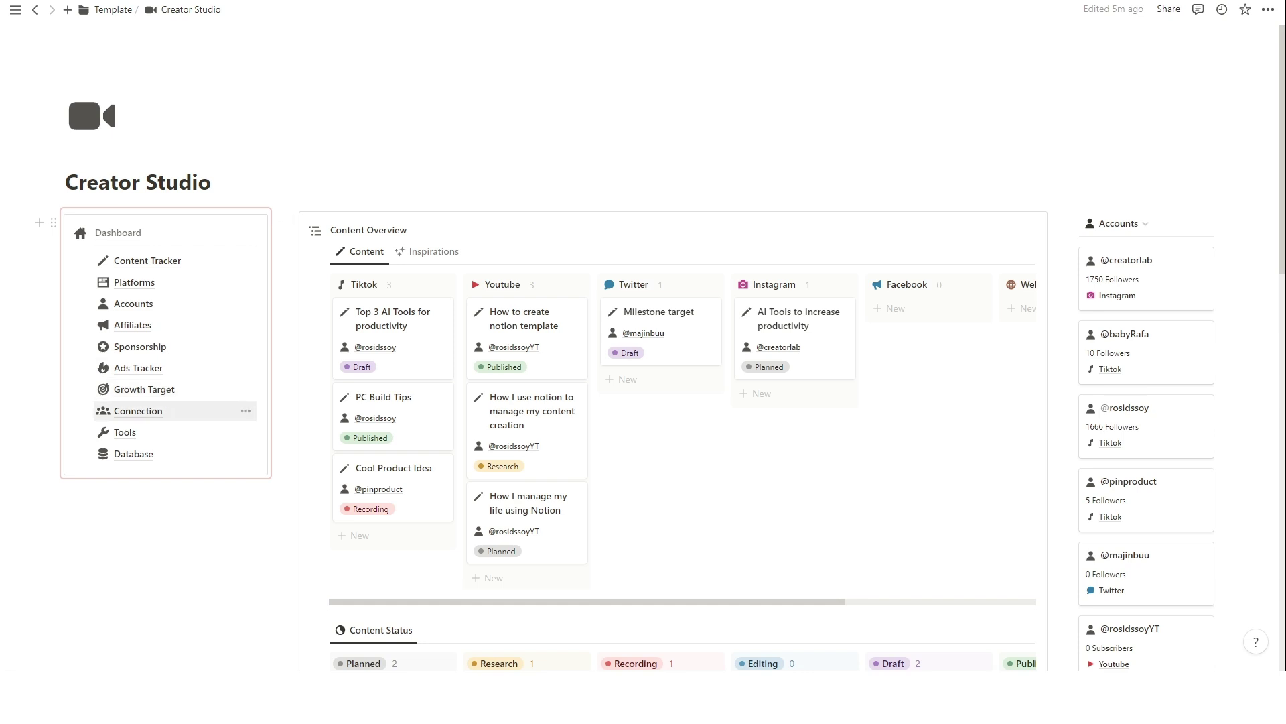
pyautogui.click(138, 411)
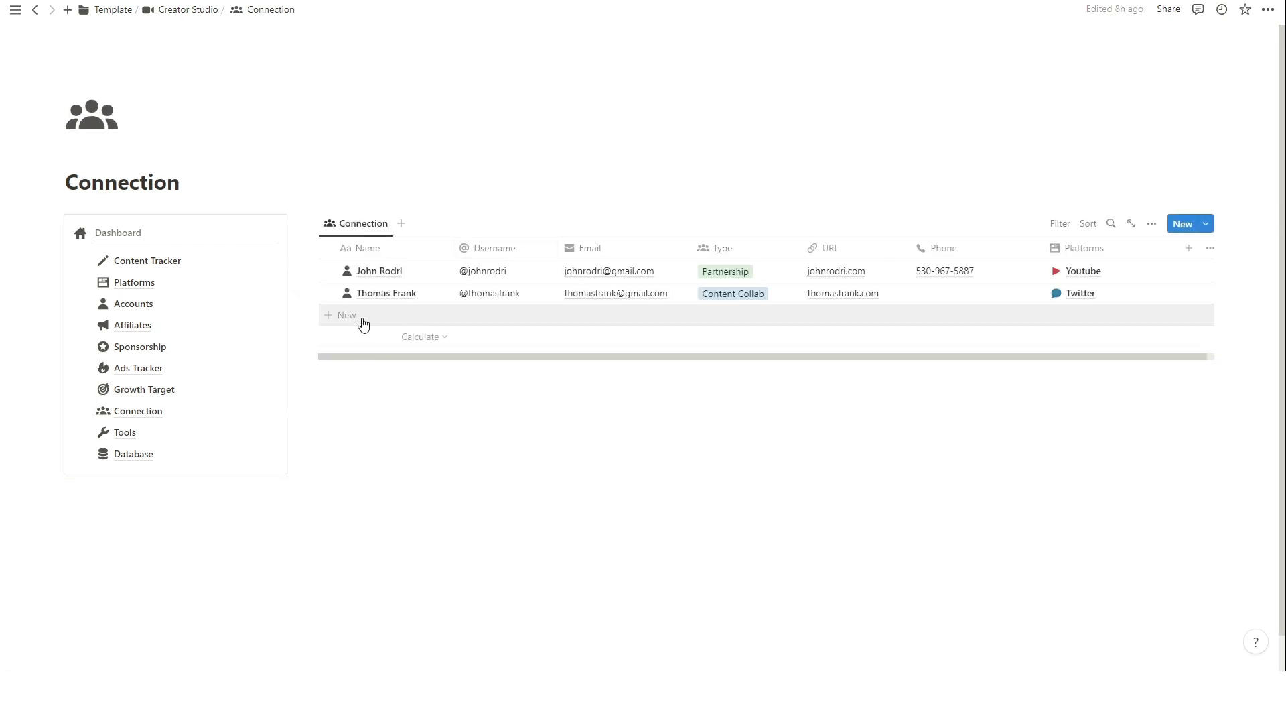
pyautogui.click(400, 322)
pyautogui.write('T')
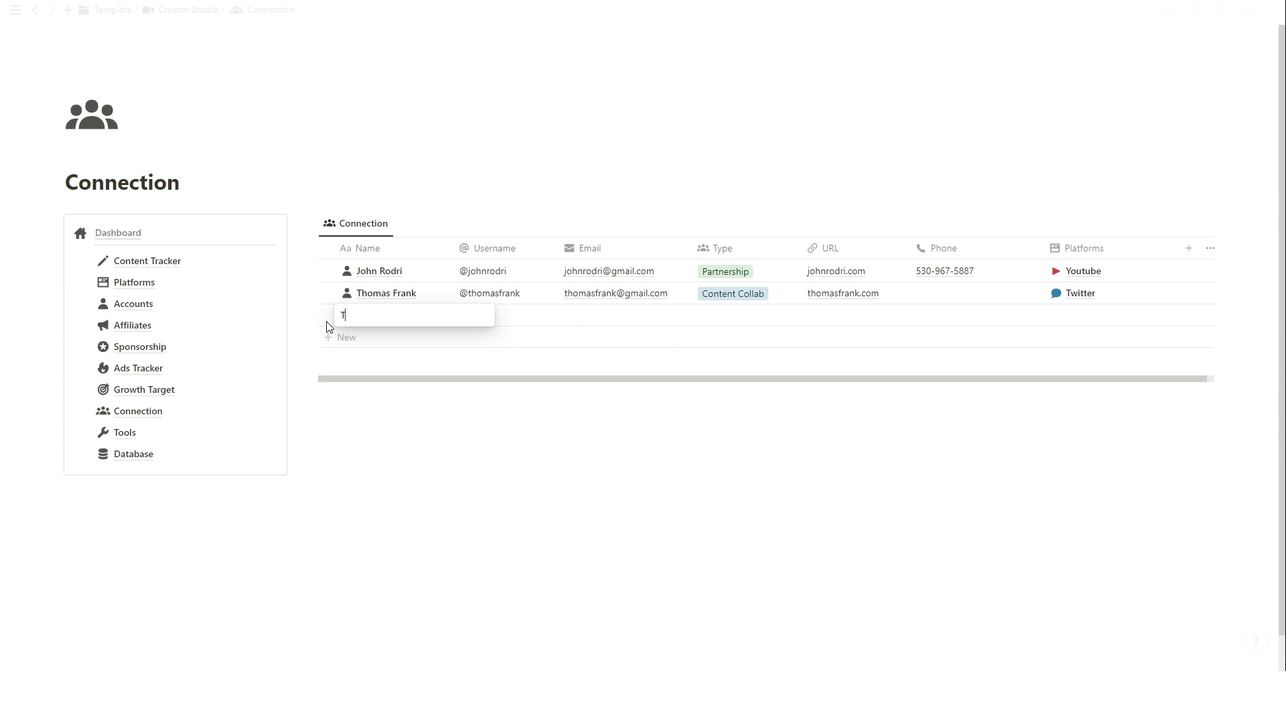
pyautogui.write('yler')
pyautogui.press('Return')
# Fill in the contact's username and e-mail address.
pyautogui.click(500, 316)
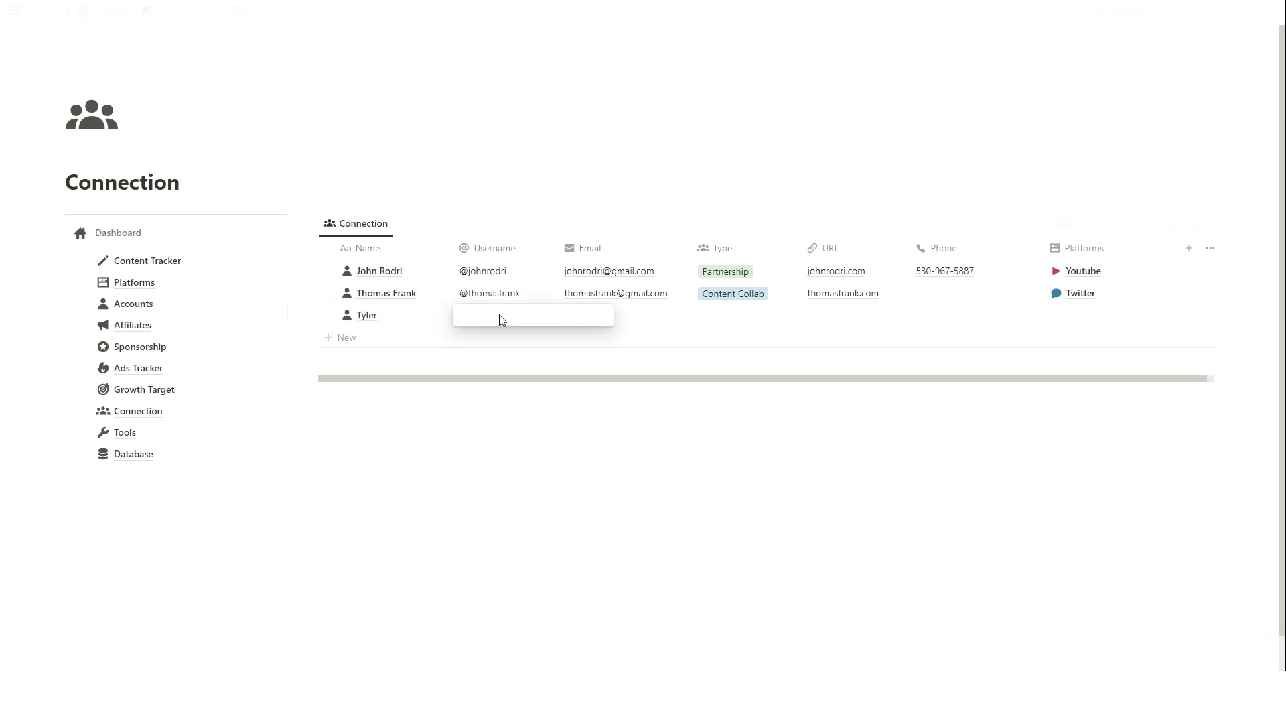
pyautogui.write('tyler123')
pyautogui.press('Return')
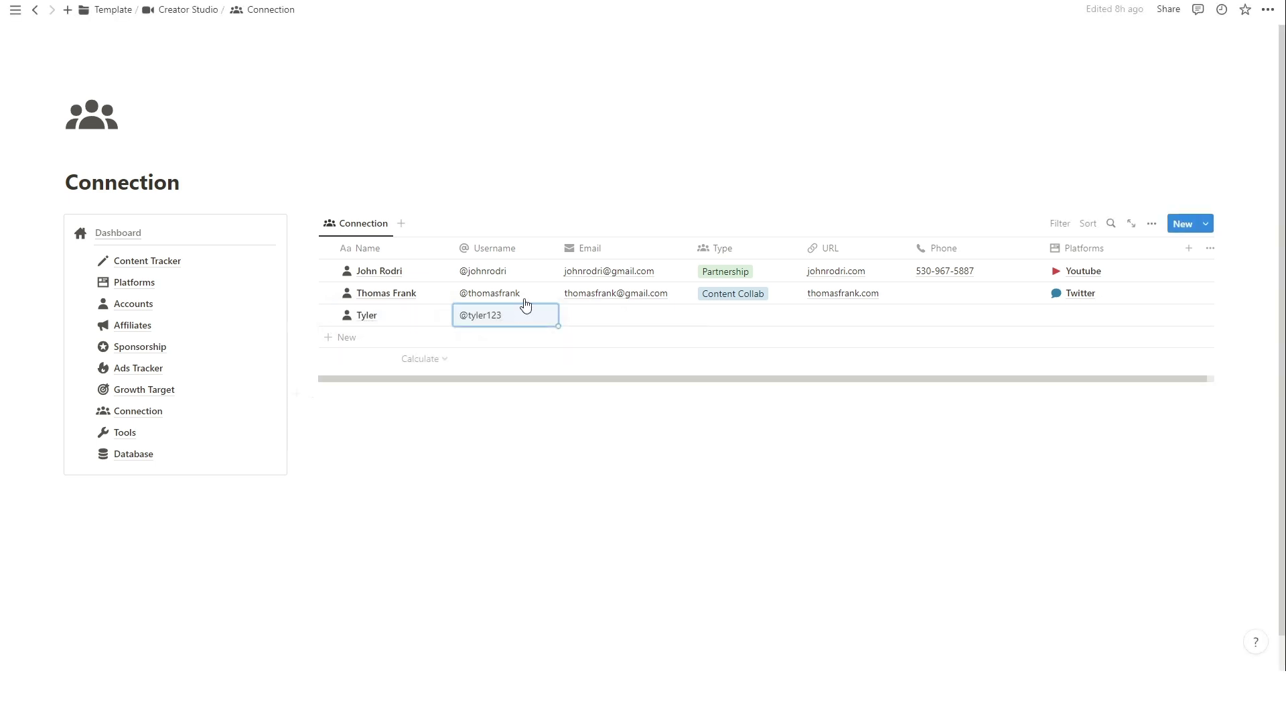
pyautogui.click(623, 313)
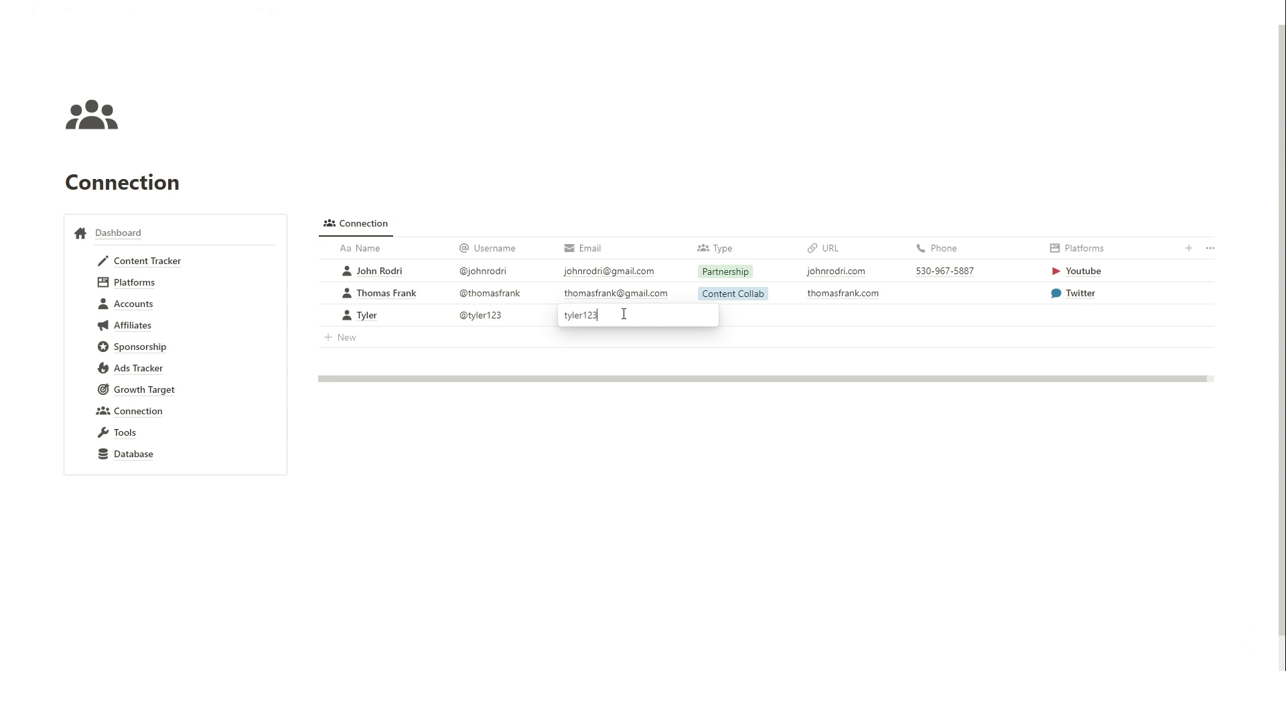
pyautogui.press('Return')
# Set the contact's type to Client and link Youtube as the platform.
pyautogui.click(741, 320)
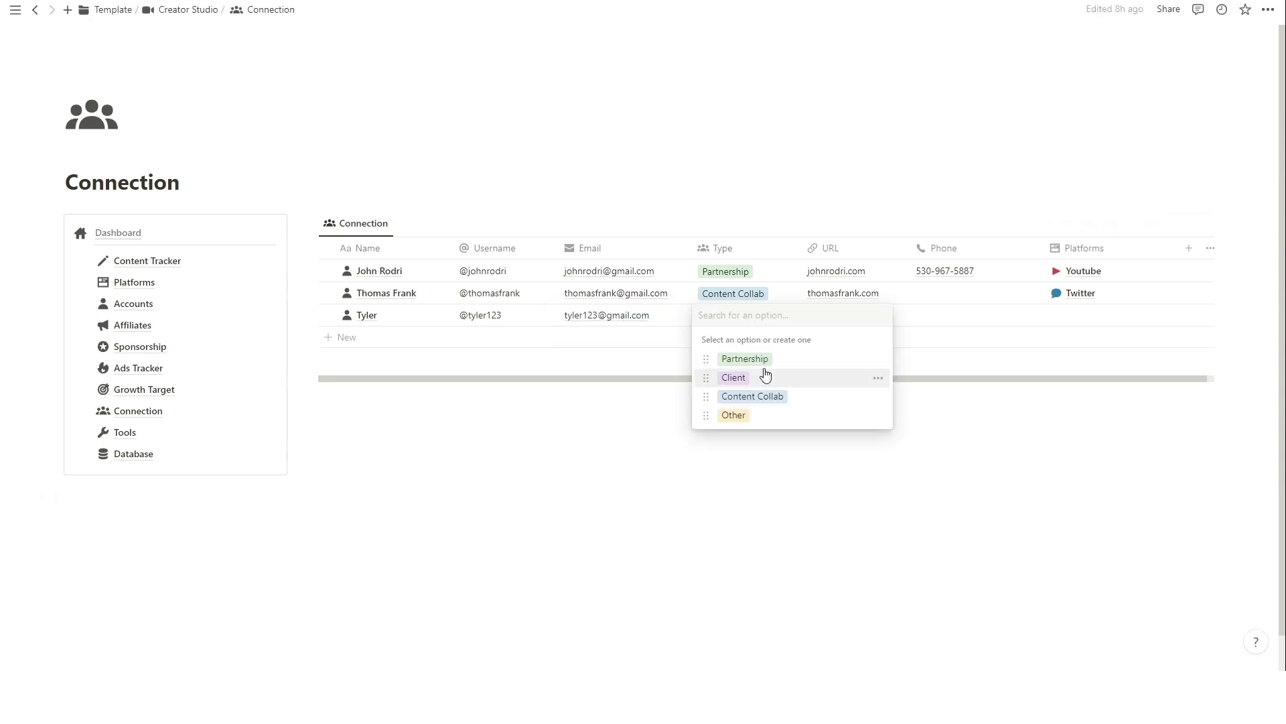
pyautogui.click(806, 379)
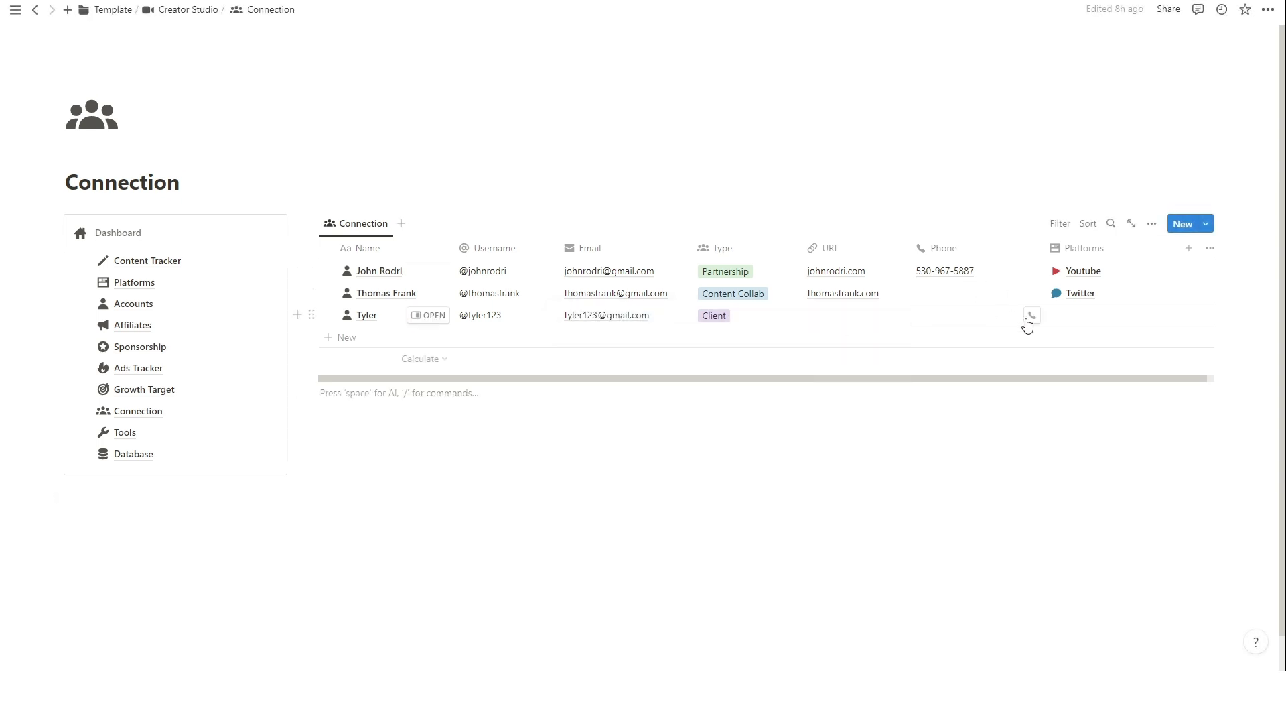
pyautogui.click(1085, 320)
pyautogui.click(1092, 362)
pyautogui.click(870, 468)
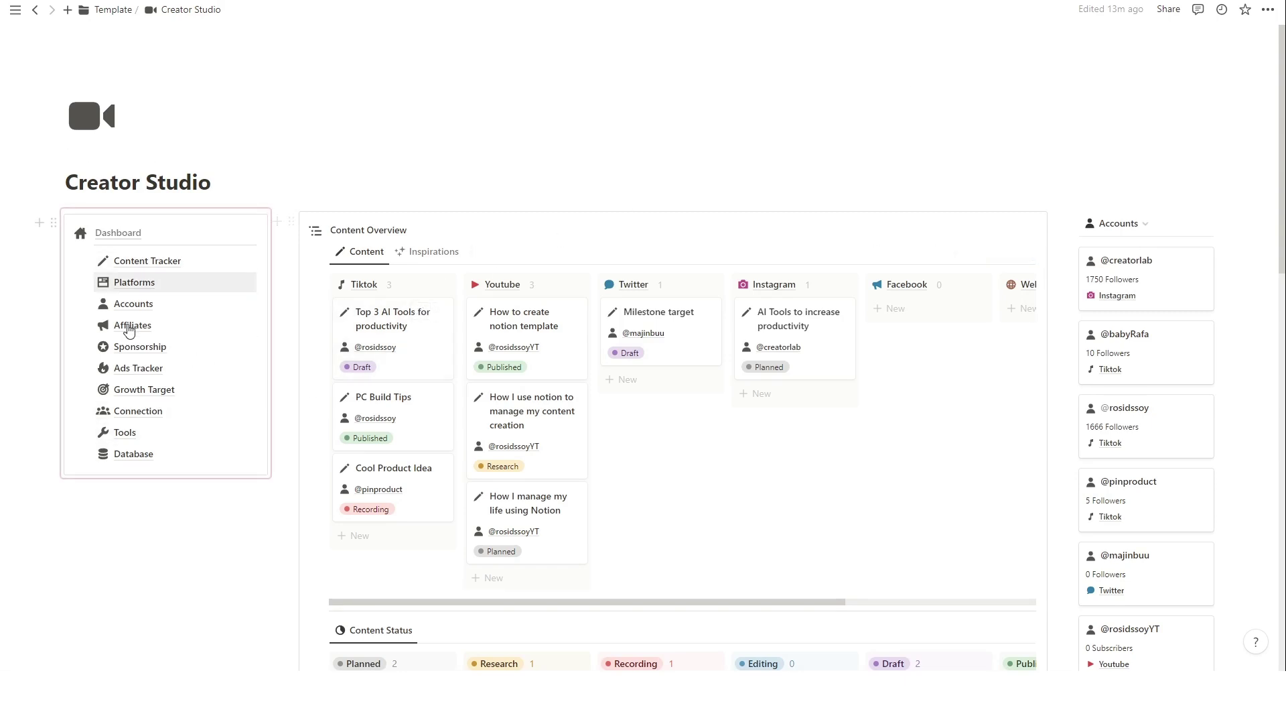
# Add a Murf.ai card under Youtube with a text-to-speech description and murf.ai link.
pyautogui.click(173, 440)
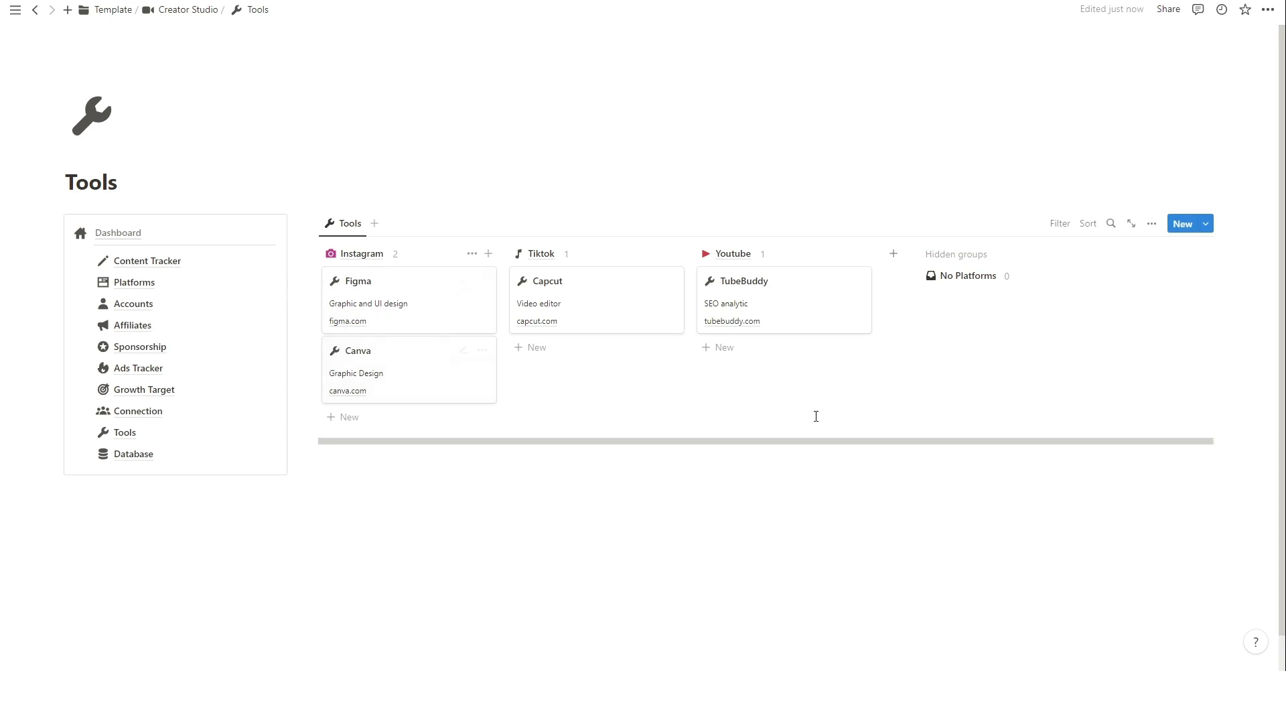
pyautogui.click(762, 351)
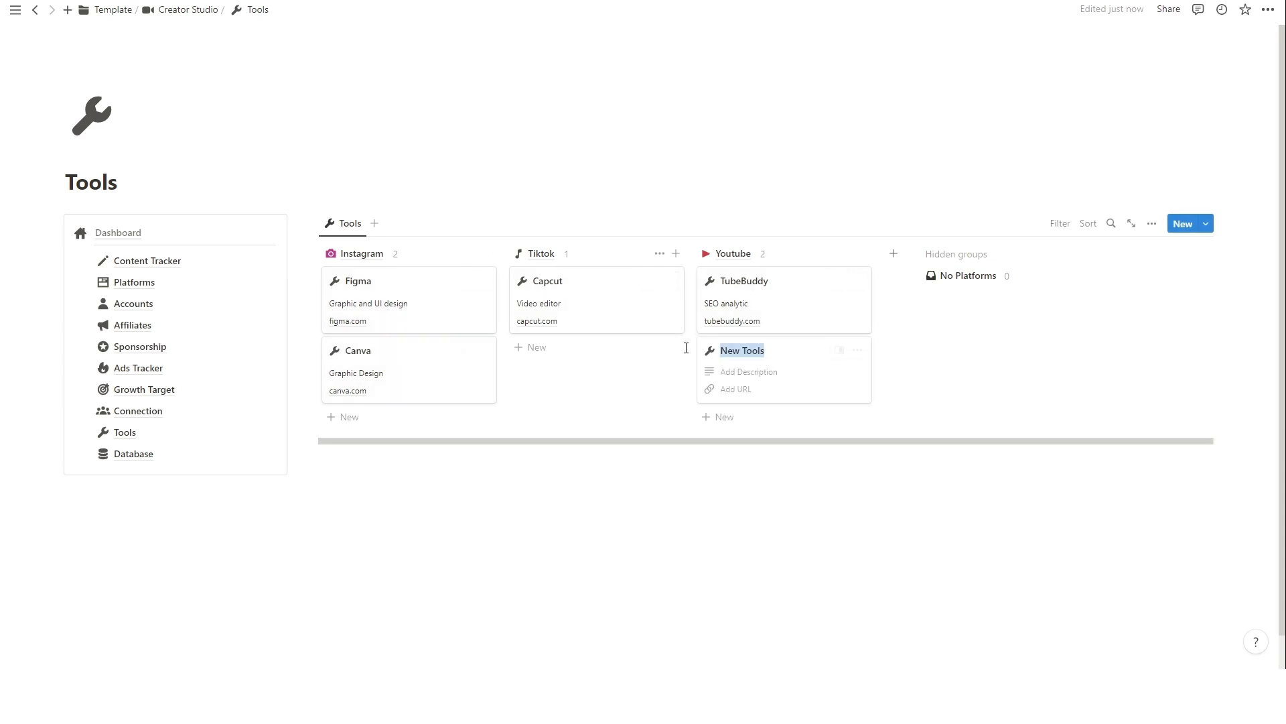
pyautogui.write('Murf.ai')
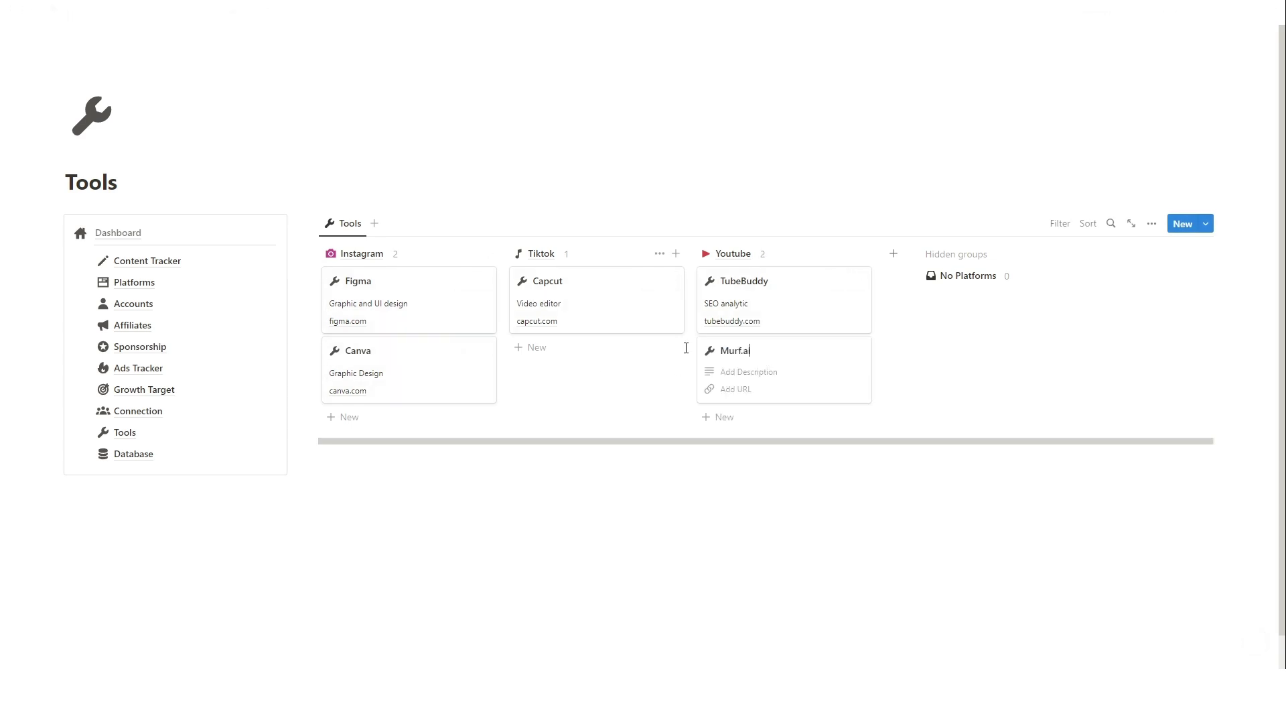
pyautogui.click(758, 371)
pyautogui.write('Text to speech')
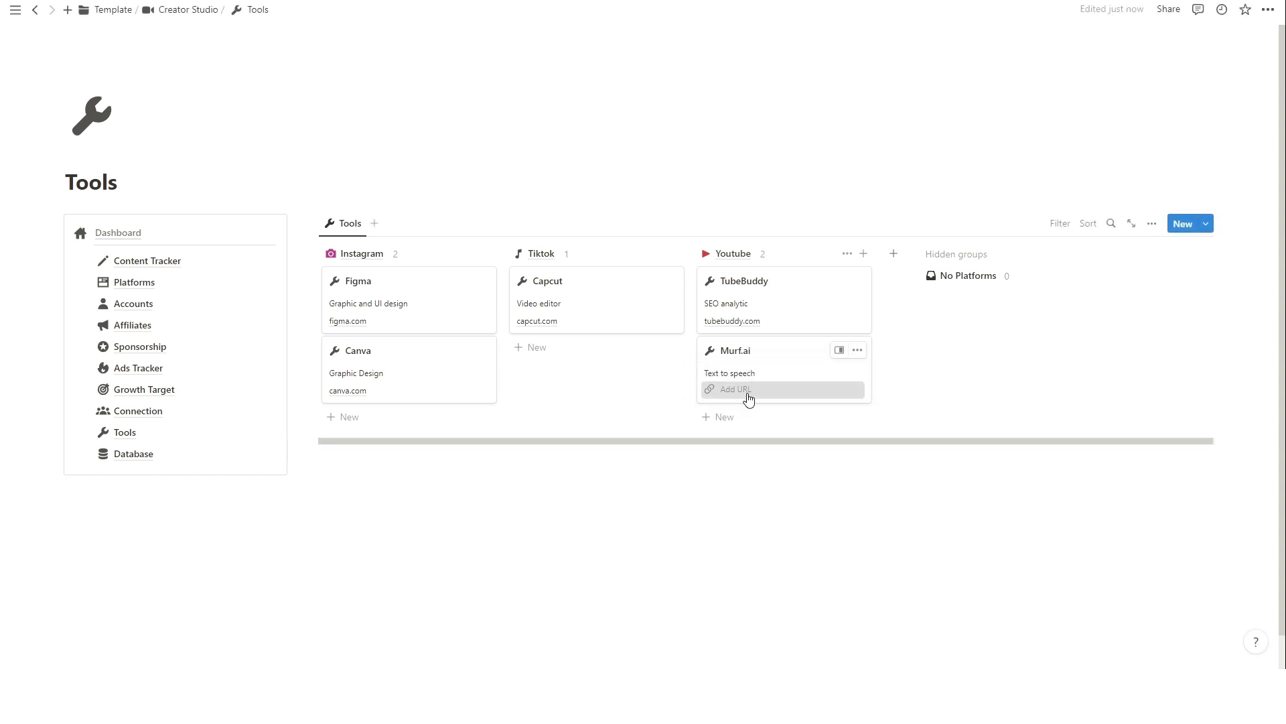
pyautogui.click(747, 390)
pyautogui.write('murf.ai')
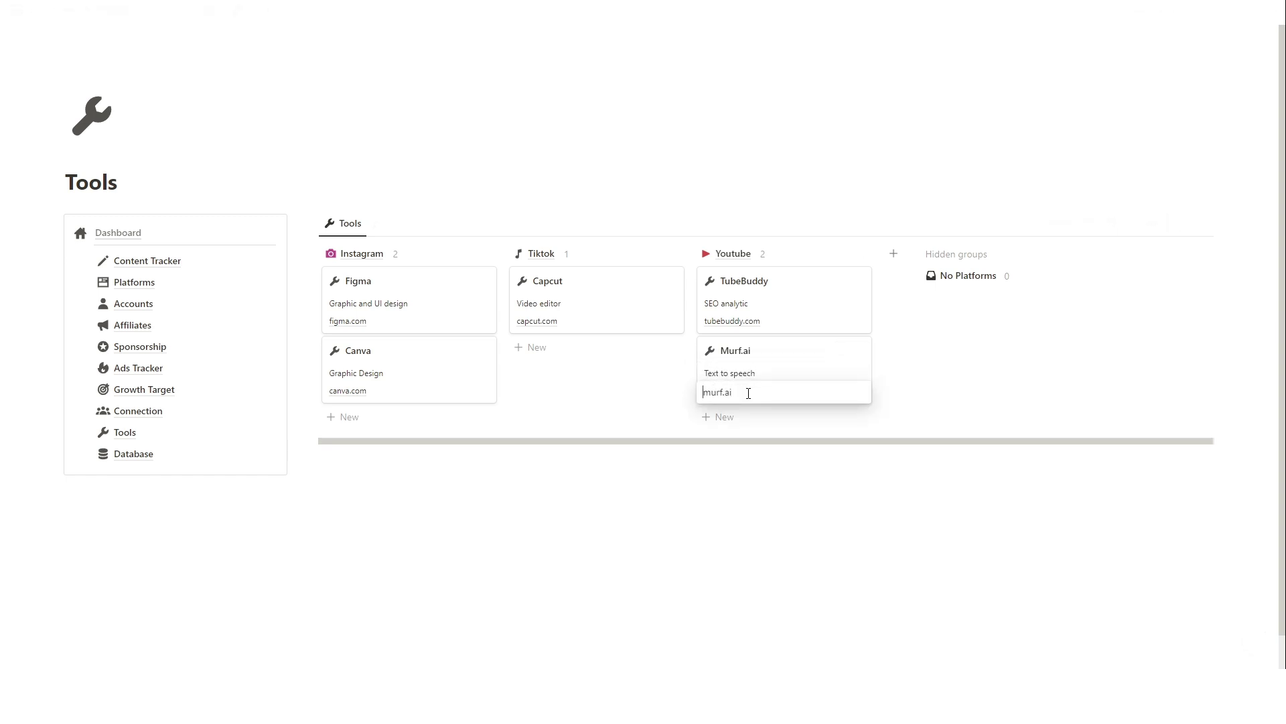
pyautogui.press('Return')
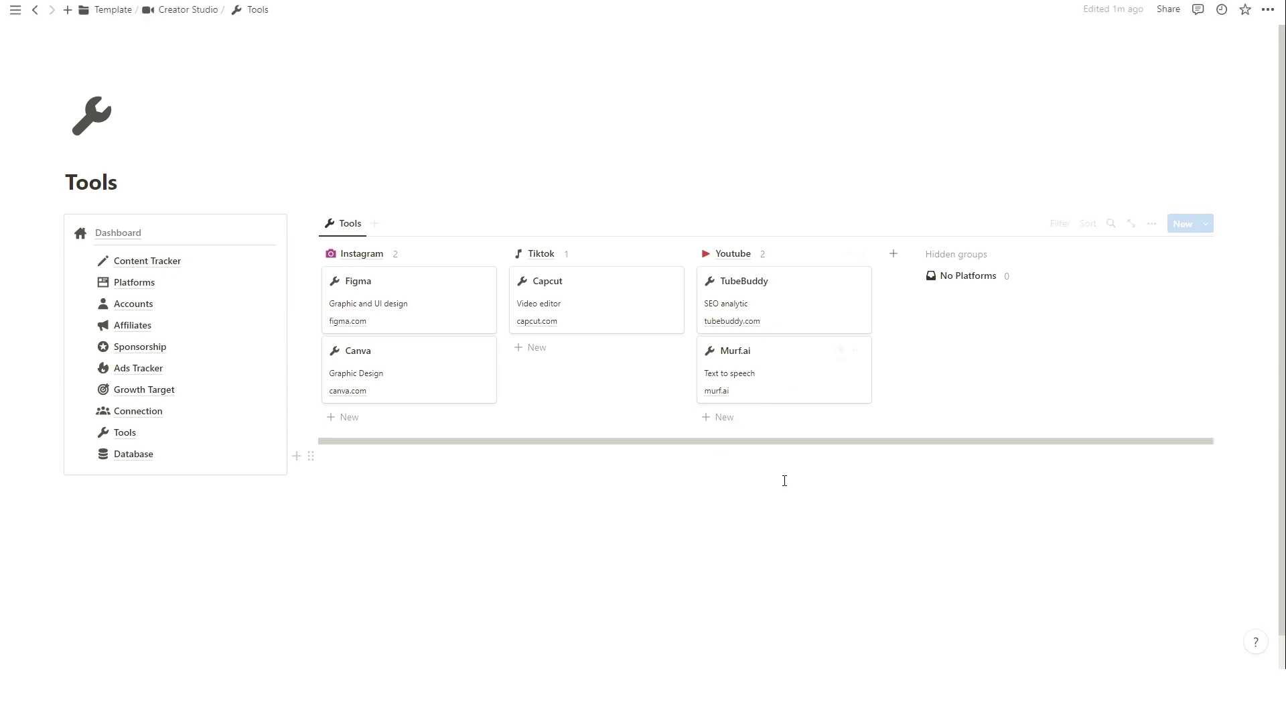
# Add a Twitter group to the Tools board and create a BuzzSumo card in it.
pyautogui.click(893, 254)
pyautogui.click(854, 488)
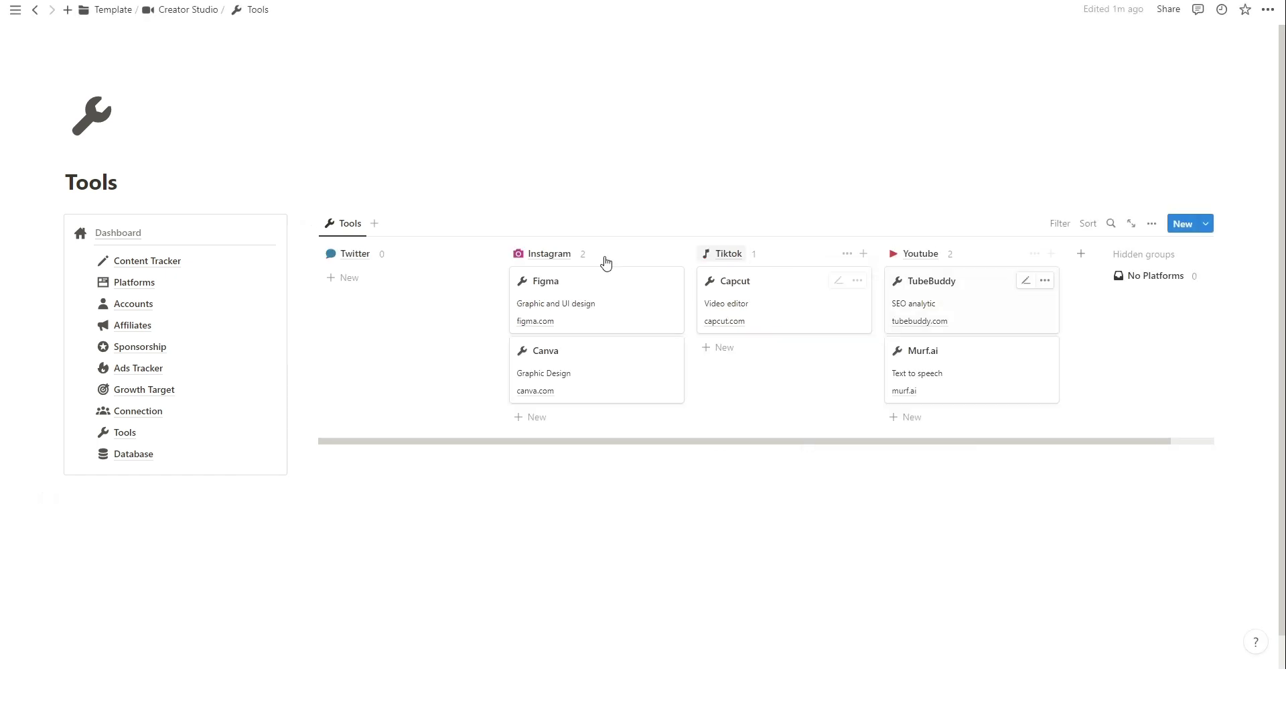
pyautogui.click(386, 284)
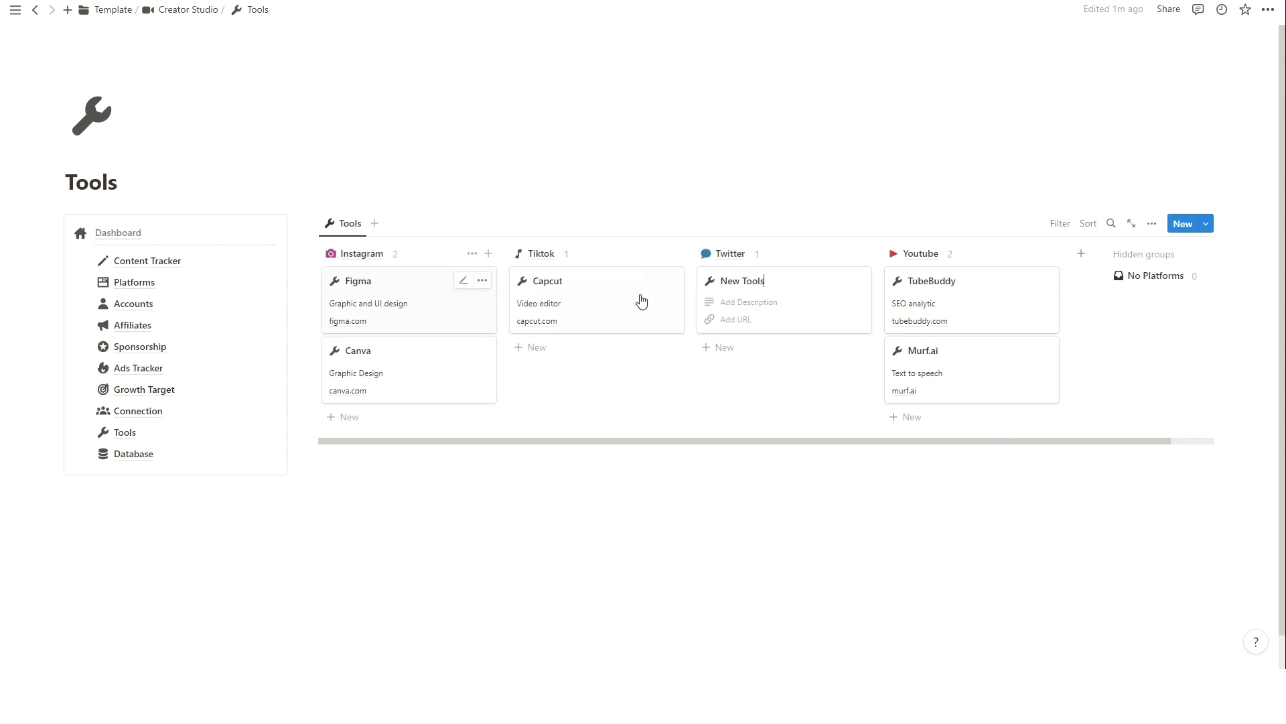
pyautogui.tripleClick(743, 280)
pyautogui.write('Buzz')
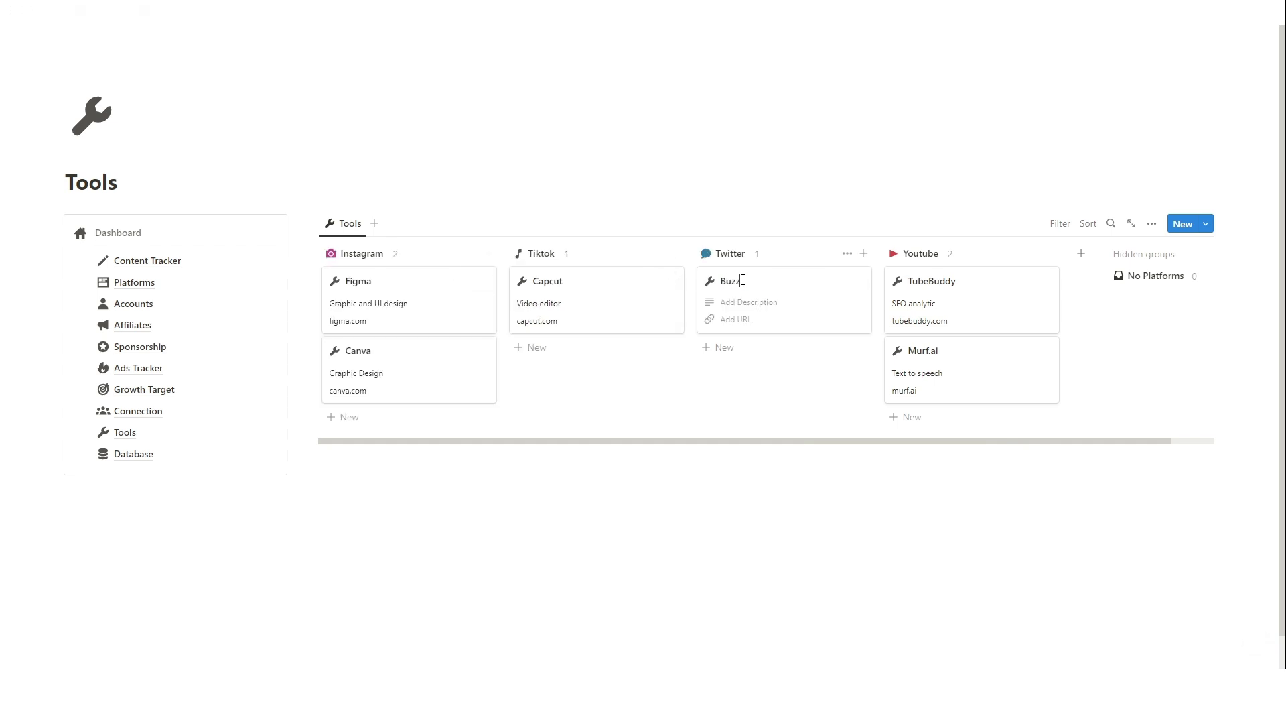
pyautogui.write('Sumo')
# Give the BuzzSumo card a Content analytics description and the link buzzsumo.com.
pyautogui.click(742, 302)
pyautogui.write('Contetn')
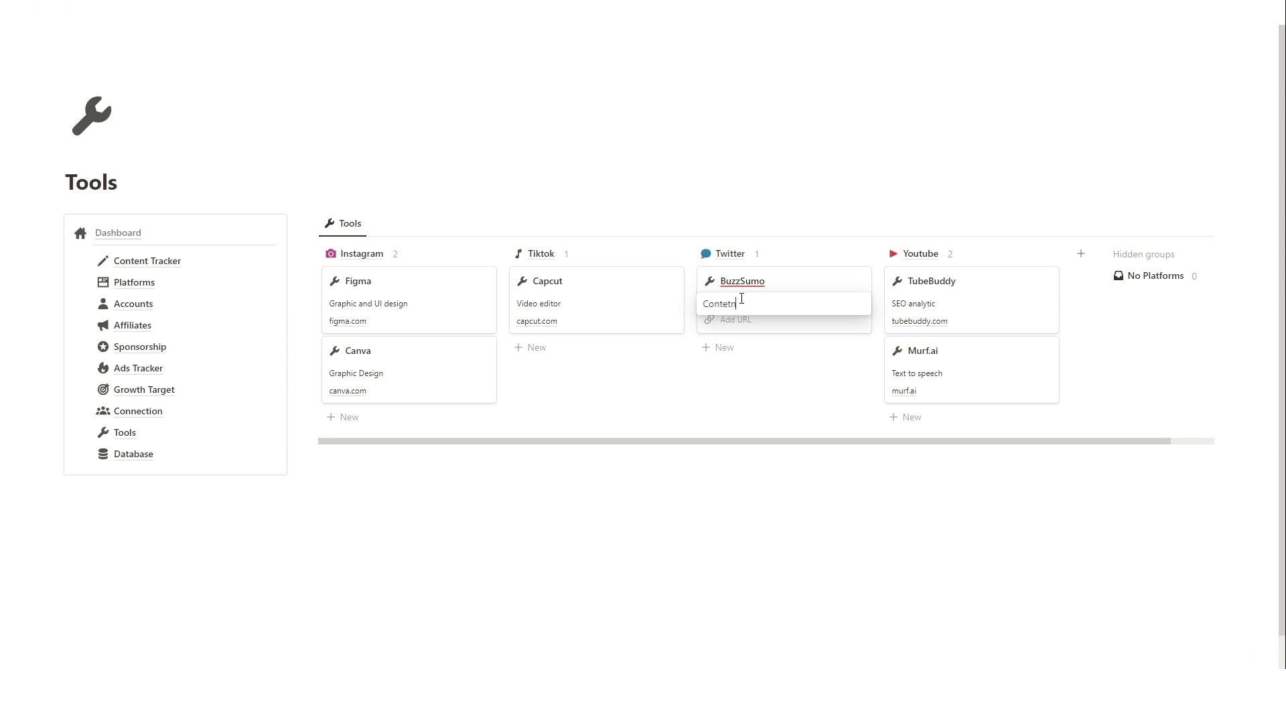
pyautogui.press('BackSpace')
pyautogui.press('BackSpace')
pyautogui.write('nt analytics')
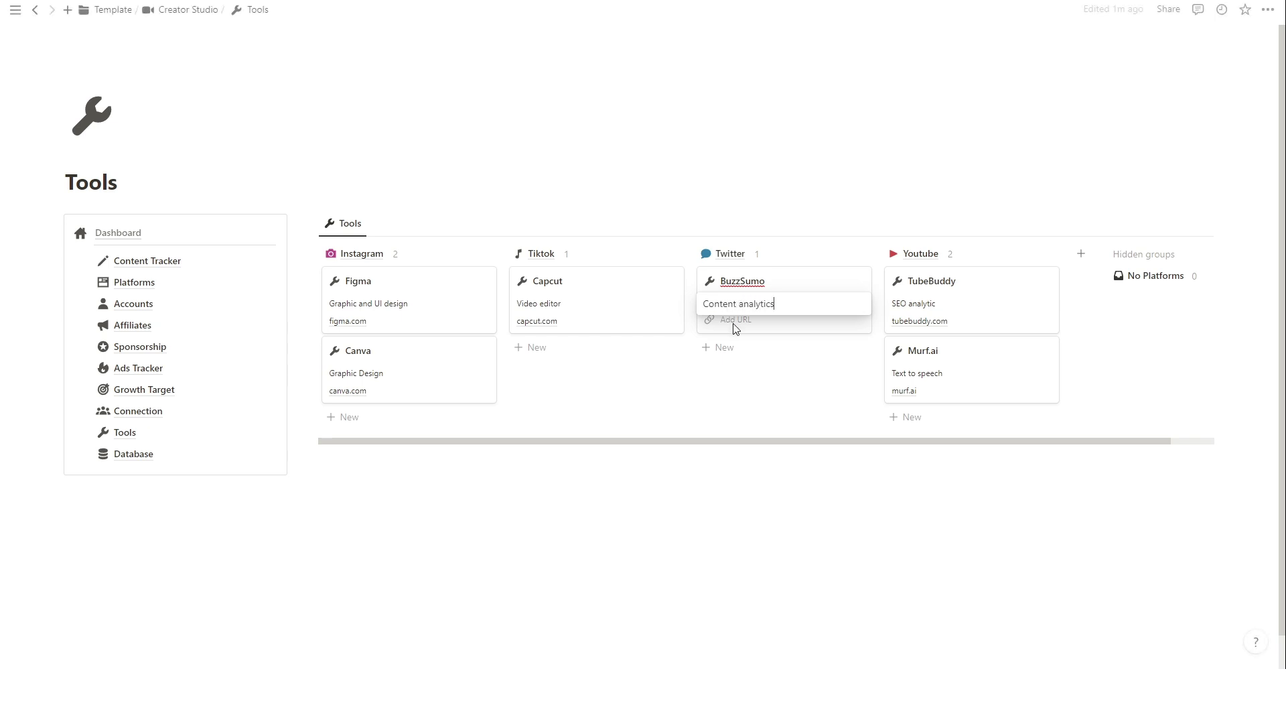
pyautogui.click(749, 321)
pyautogui.write('buzzsu')
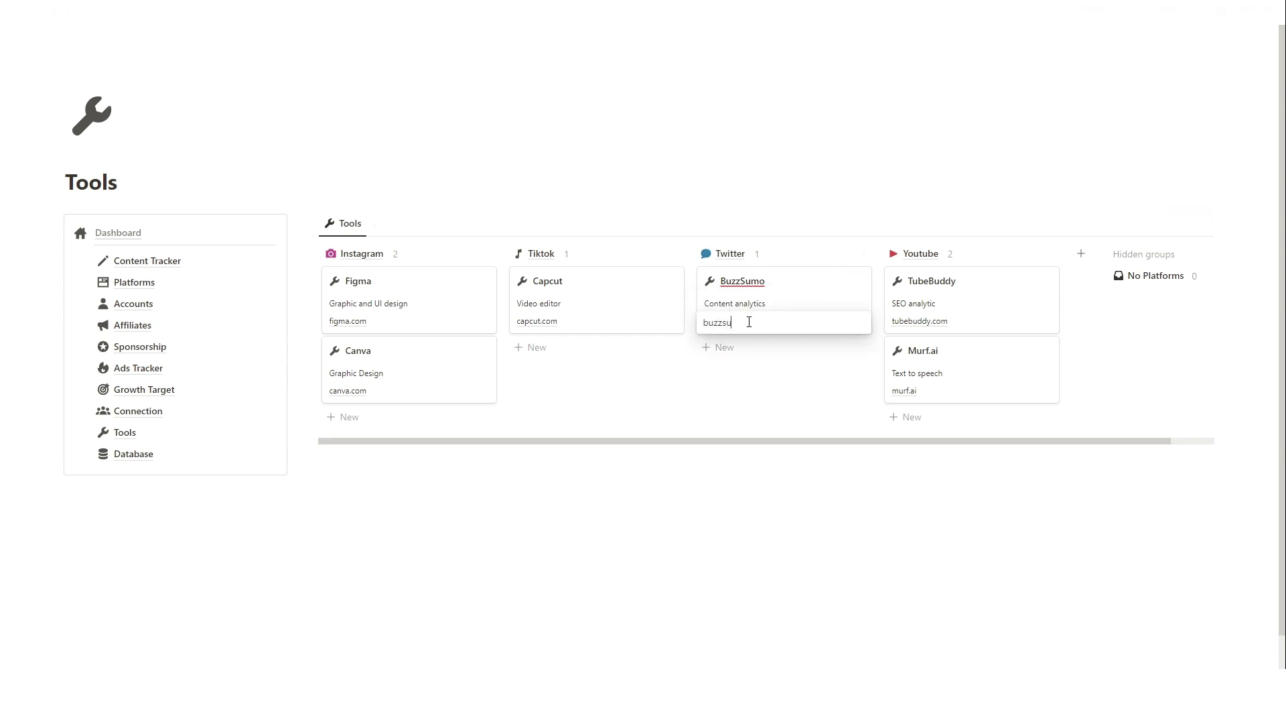
pyautogui.write('mo.com')
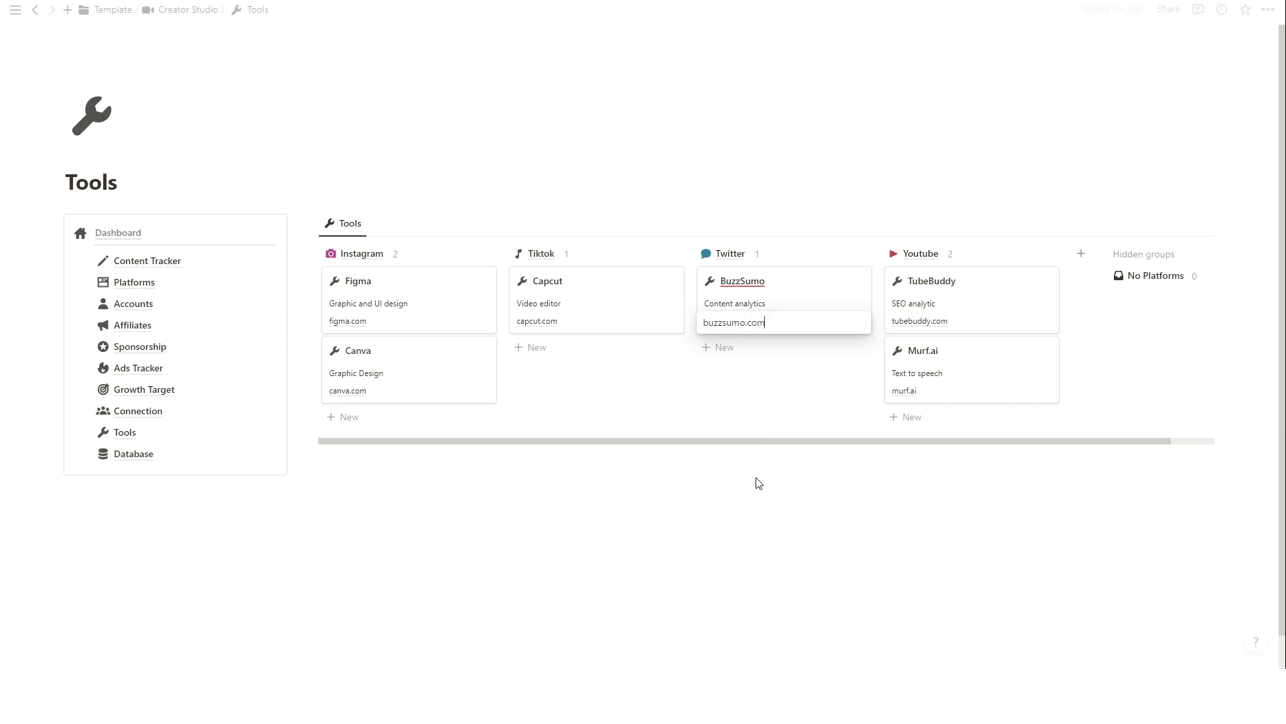
pyautogui.click(1060, 484)
pyautogui.hotkey('alt', 'Left')
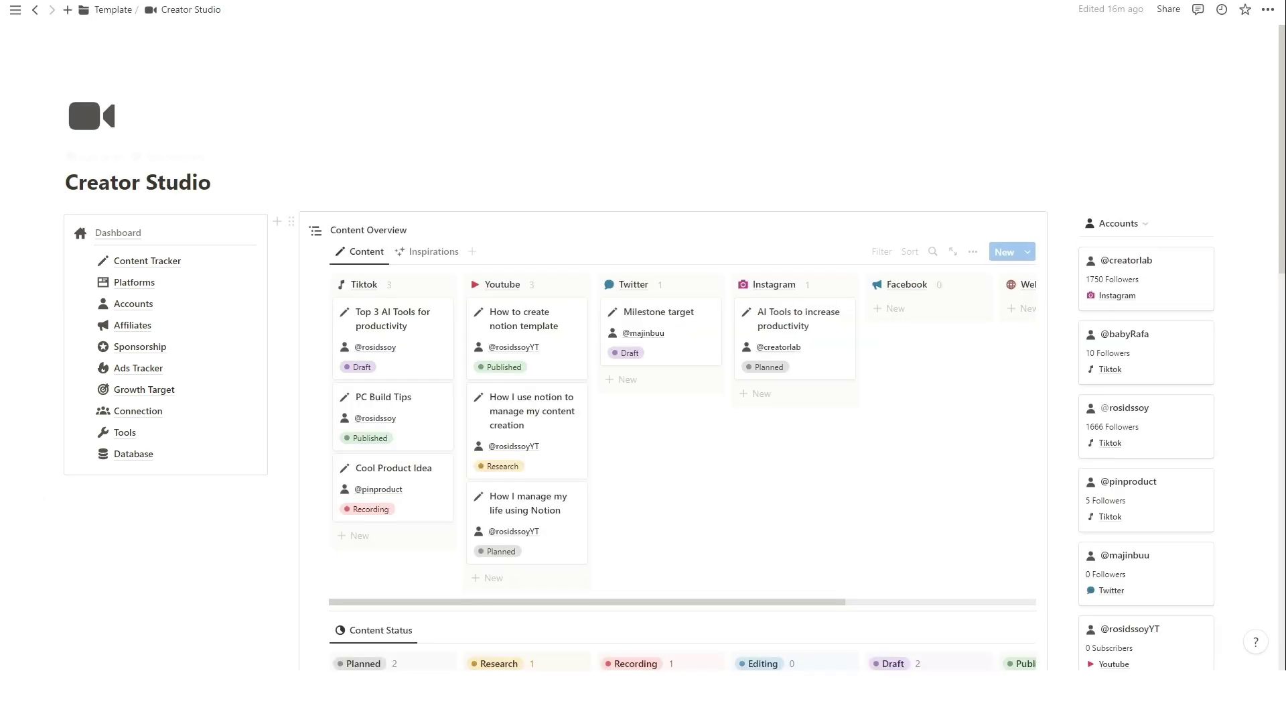
pyautogui.click(161, 454)
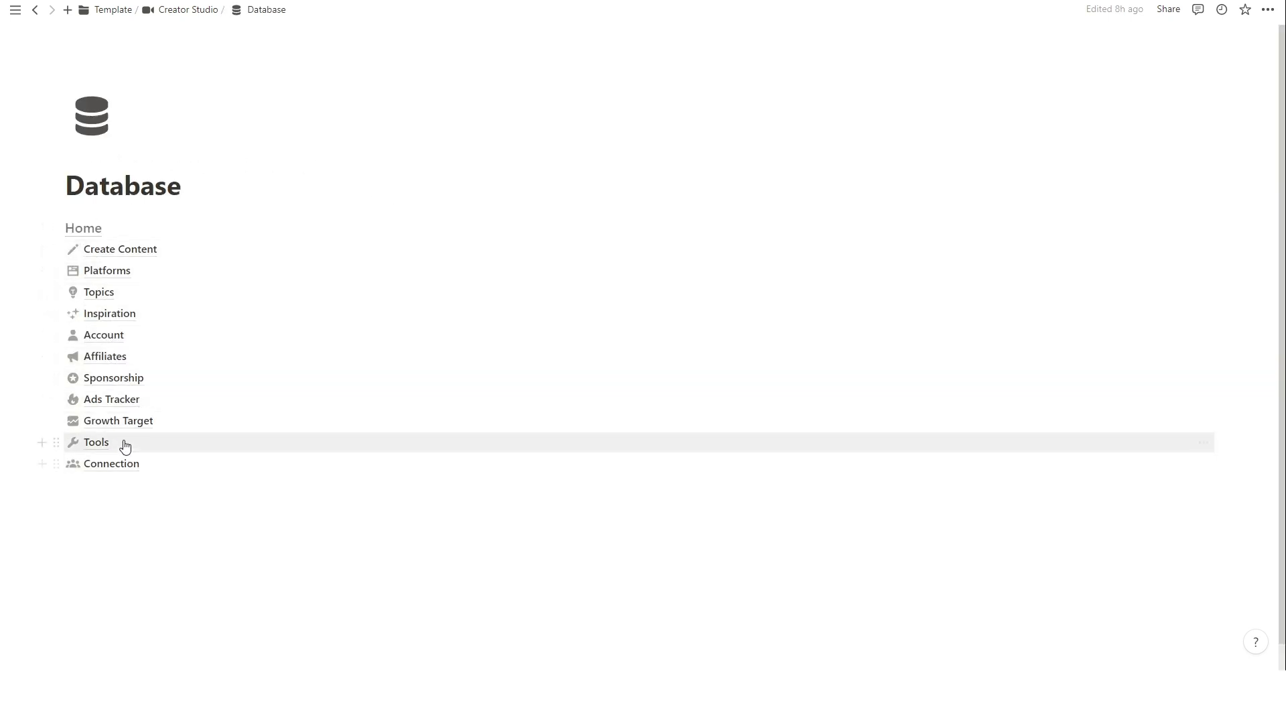
pyautogui.click(93, 233)
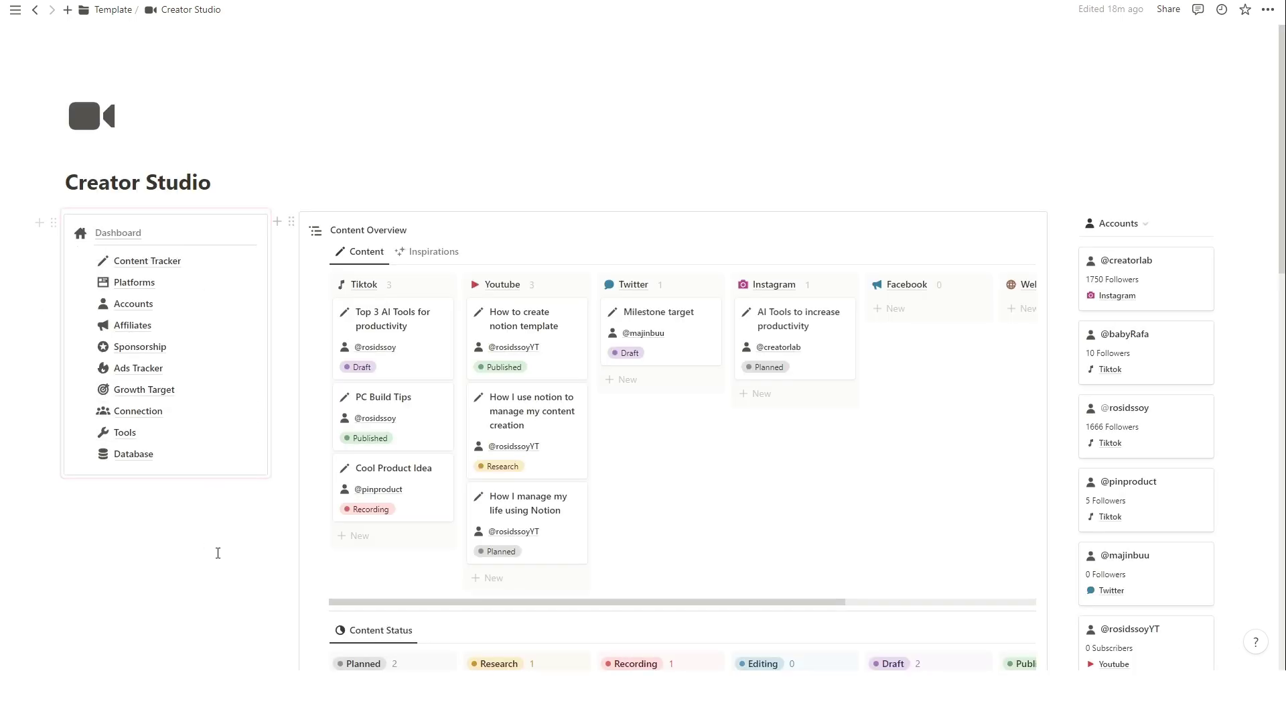